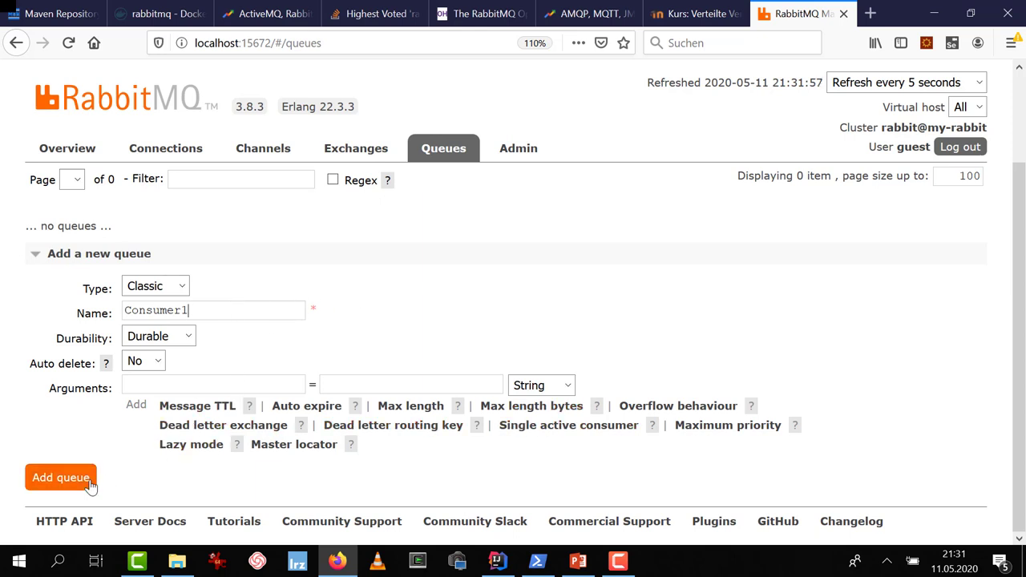
Step: Add the durable classic queue Consumer1 and open the (AMQP default) exchange
left_click(61, 478)
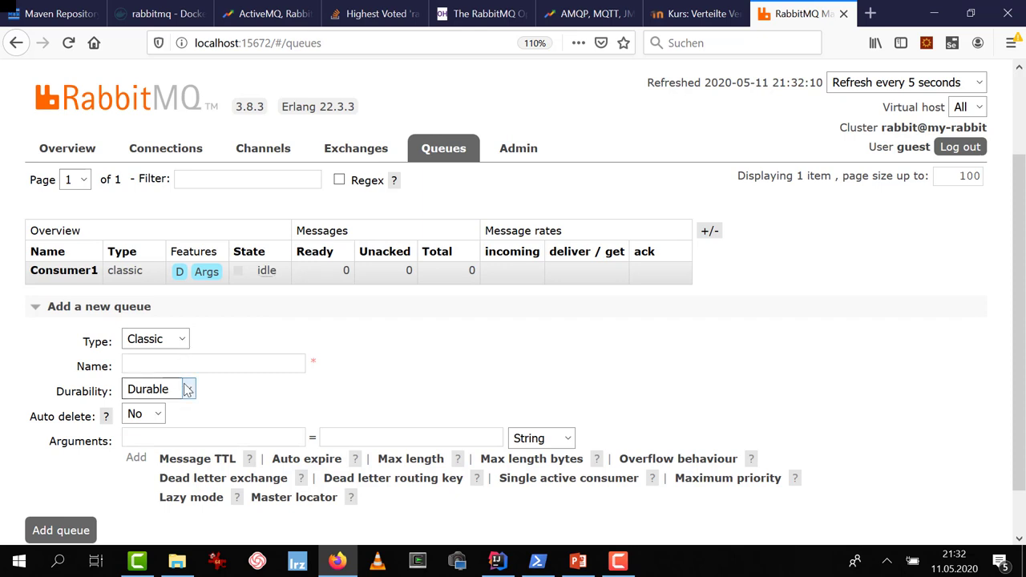
left_click(353, 156)
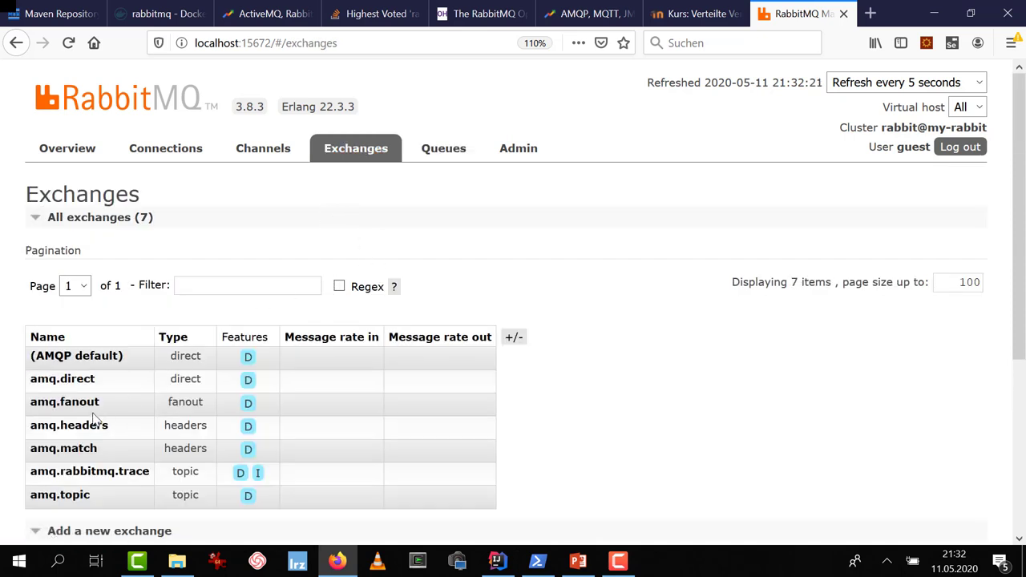
left_click(98, 362)
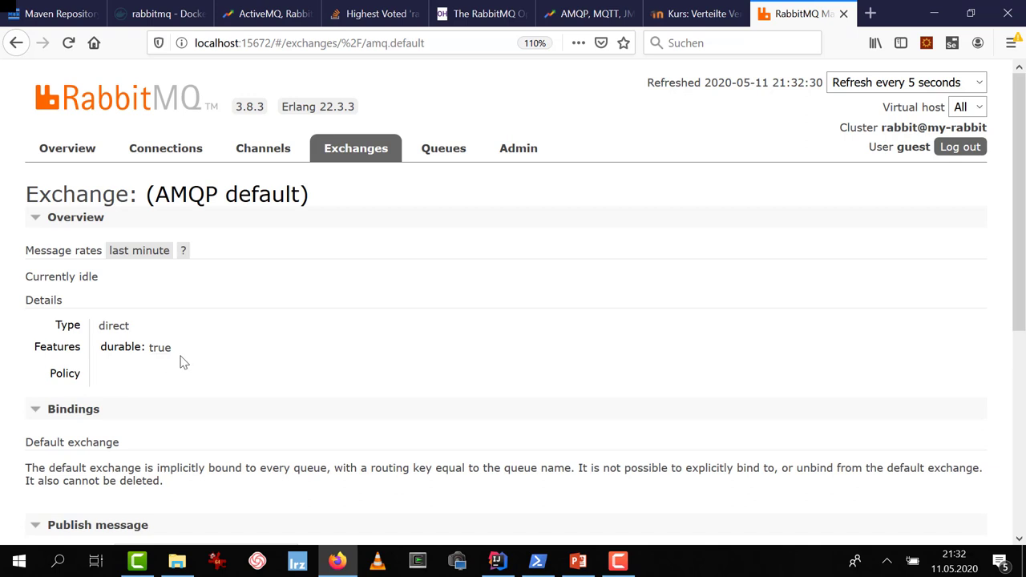
Step: Publish the message "Huhu ich bin eine Nachricht" through the default exchange with routing key Consumer1
scroll(181, 363, "down", 5)
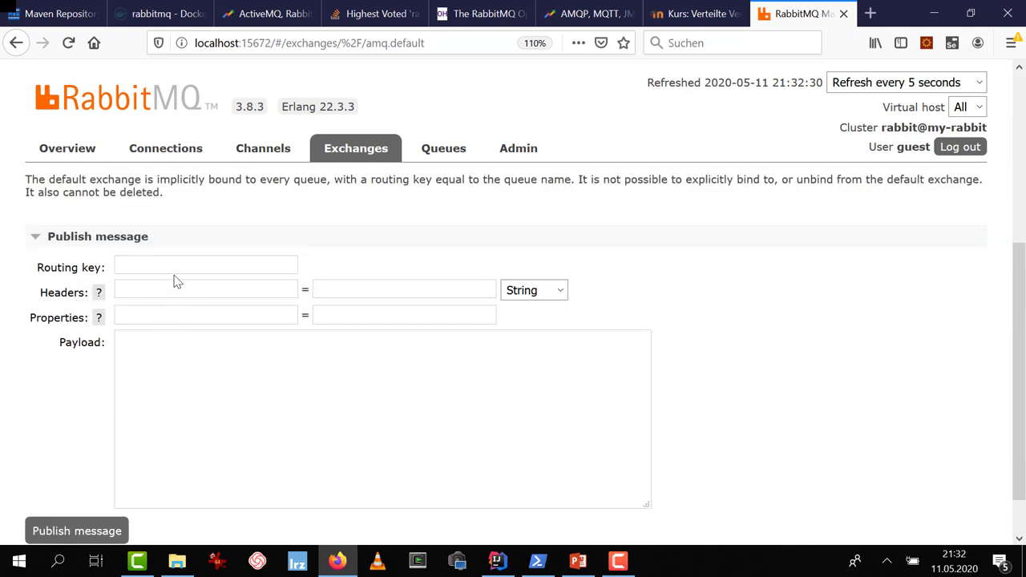
scroll(184, 302, "up", 5)
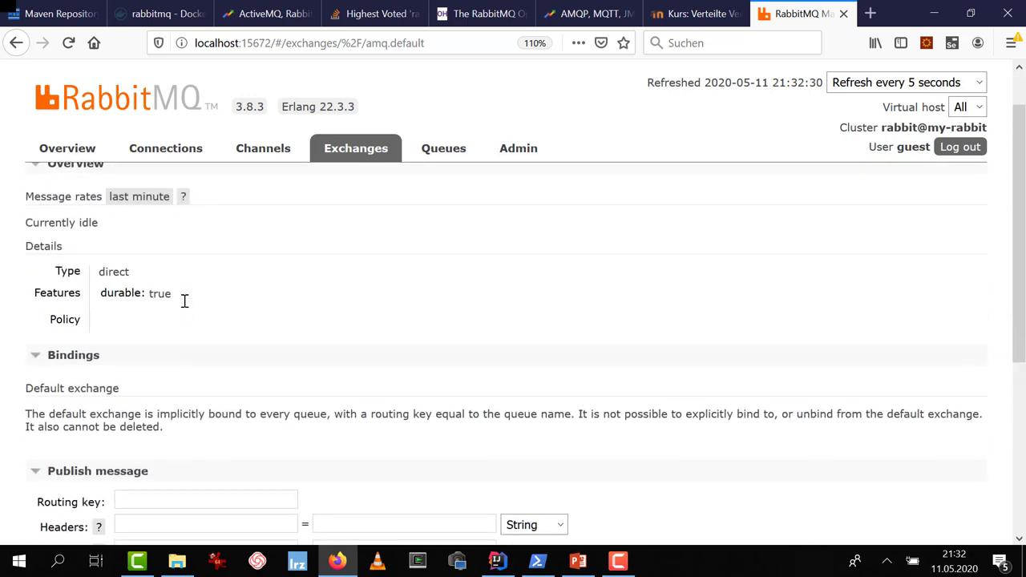
scroll(183, 303, "down", 3)
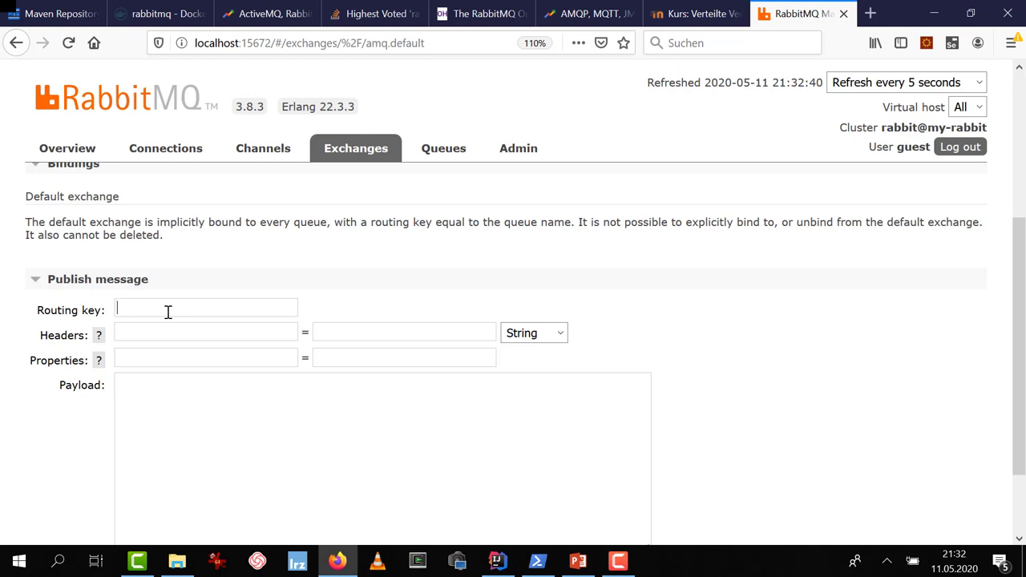
type("sumer1")
left_click(173, 409)
type("Huhu ")
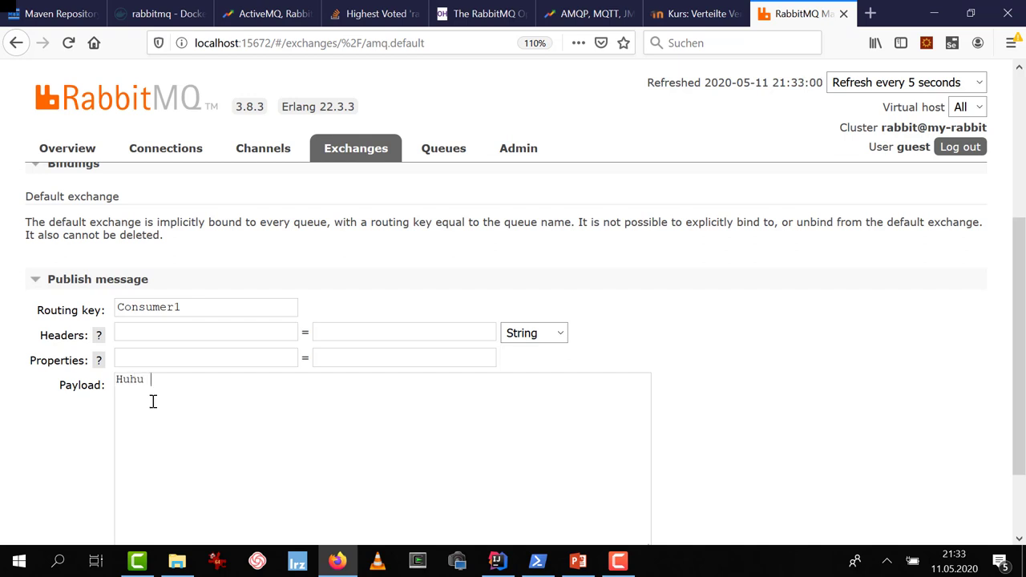
type("ich bin eine Nachricht")
scroll(273, 380, "down", 2)
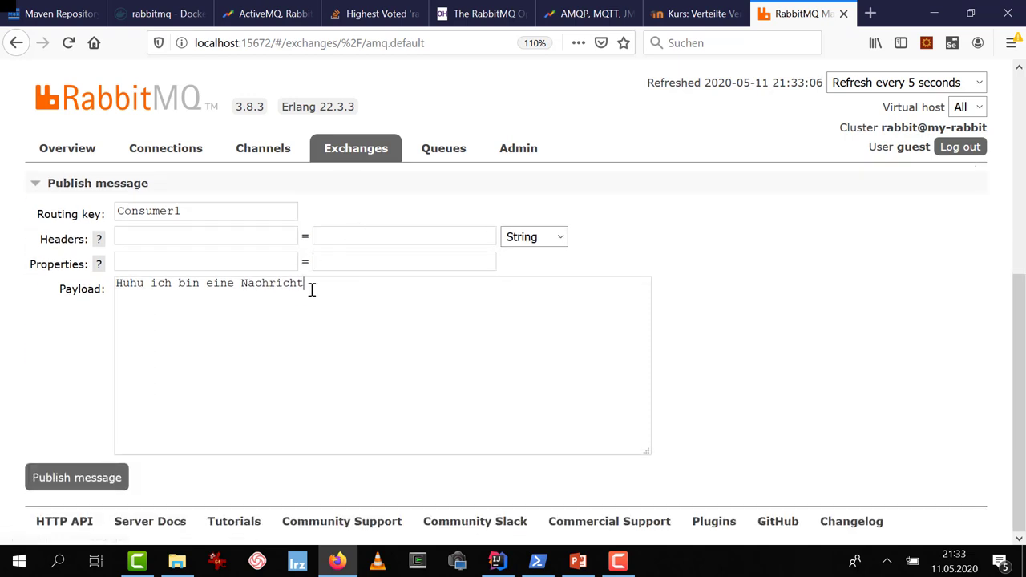
scroll(309, 257, "up", 3)
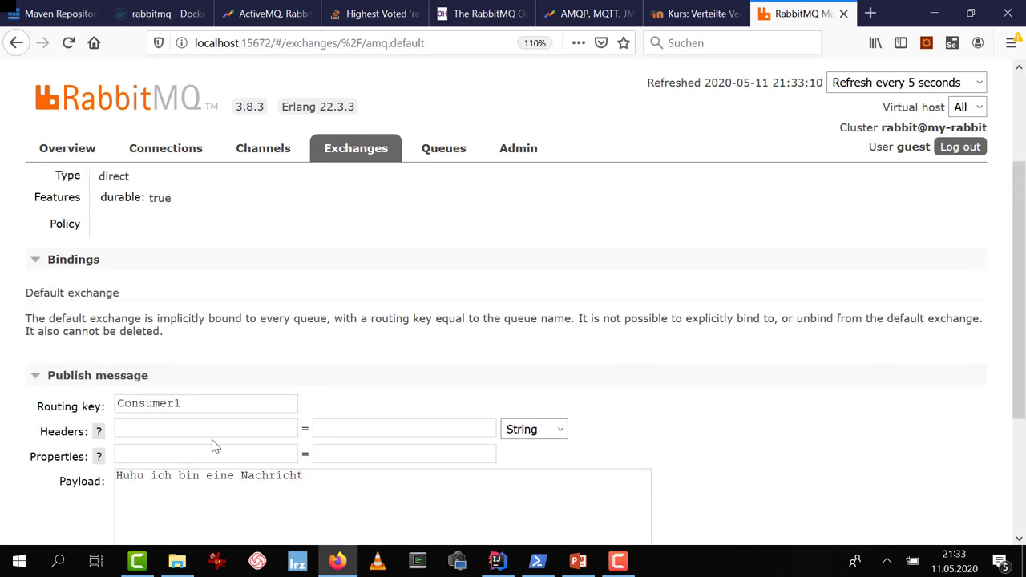
scroll(213, 444, "down", 3)
left_click(105, 481)
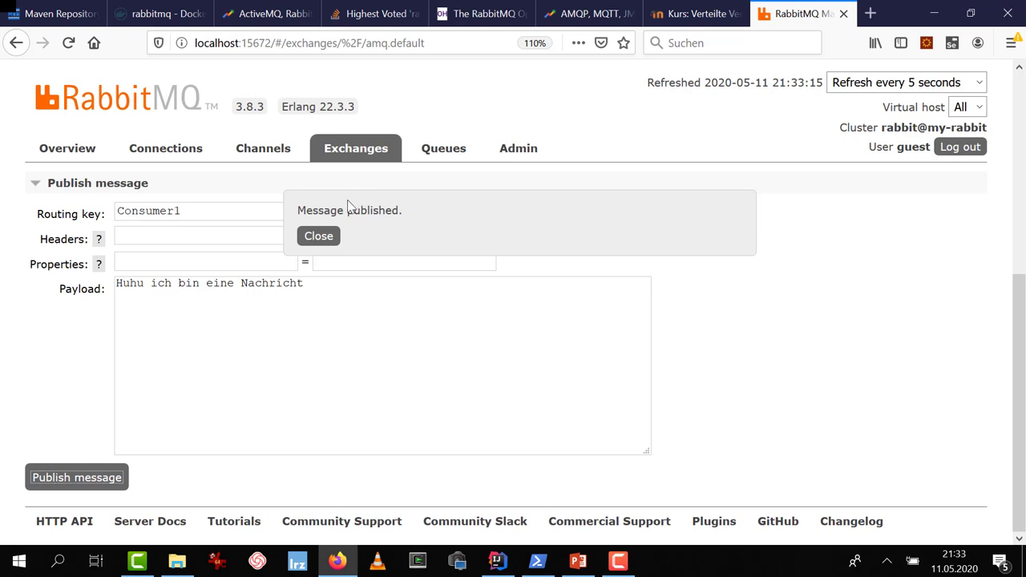
left_click(320, 237)
Step: Open the Consumer1 queue, get one message from it and review its payload
left_click(439, 156)
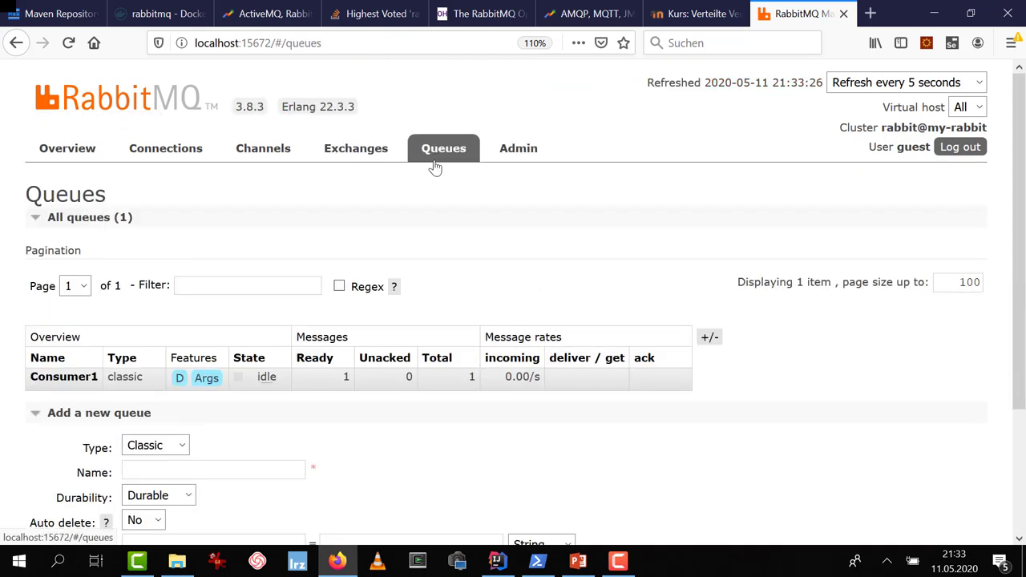
scroll(353, 277, "down", 3)
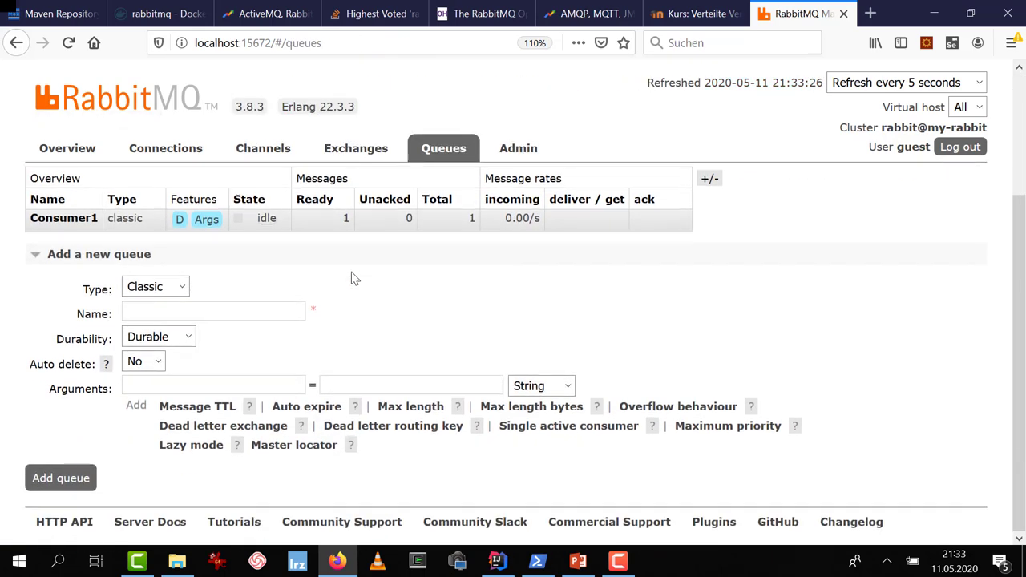
scroll(351, 273, "up", 3)
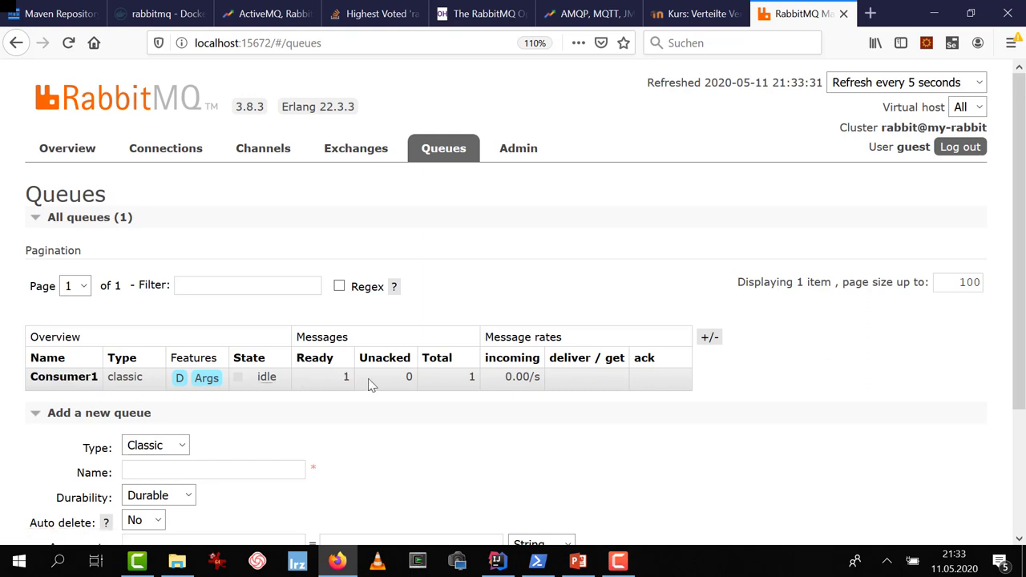
left_click(83, 379)
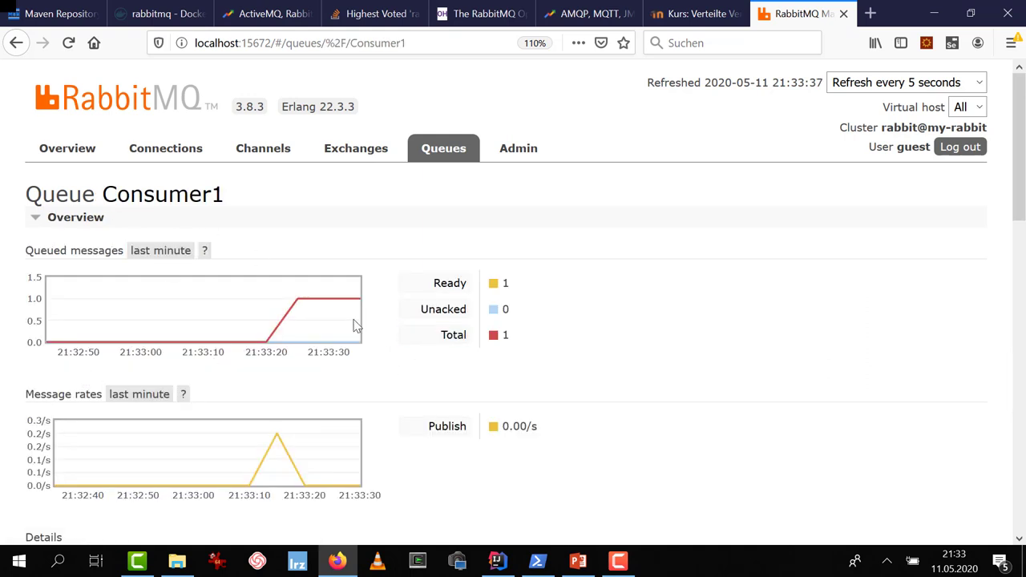
scroll(331, 274, "down", 2)
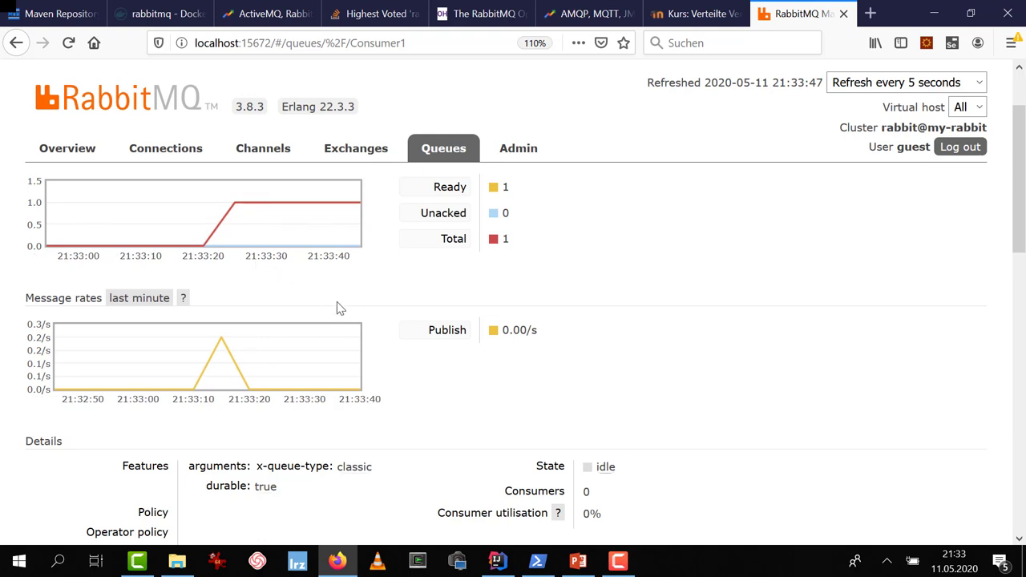
scroll(258, 370, "down", 4)
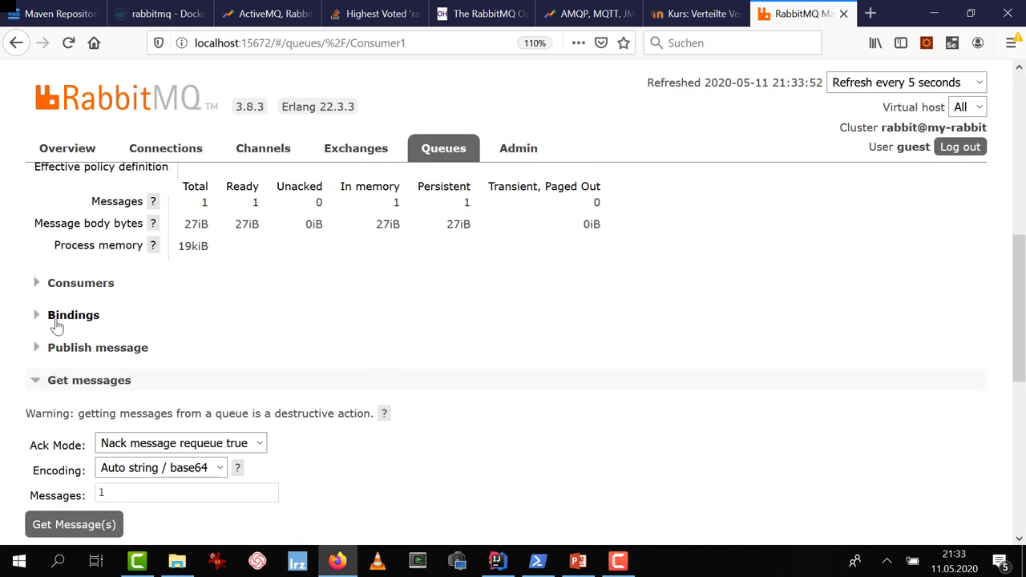
scroll(50, 353, "down", 4)
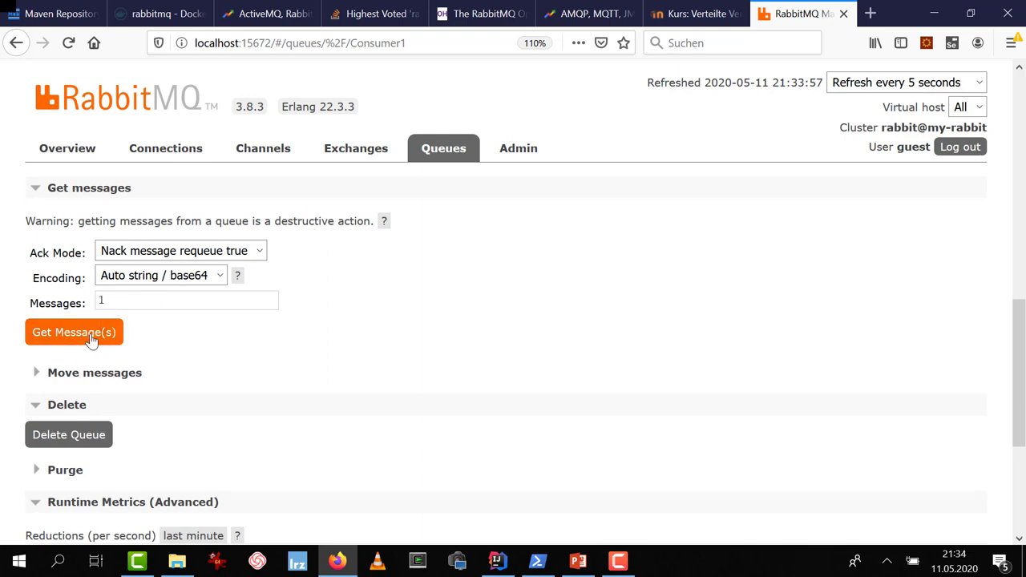
left_click(80, 332)
scroll(175, 392, "down", 4)
scroll(173, 396, "down", 1)
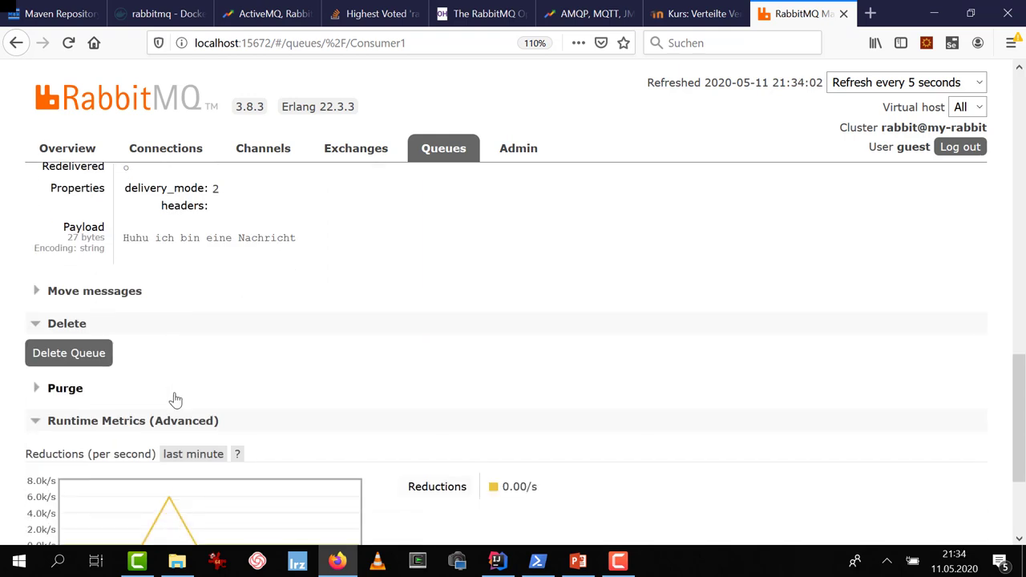
scroll(175, 396, "up", 4)
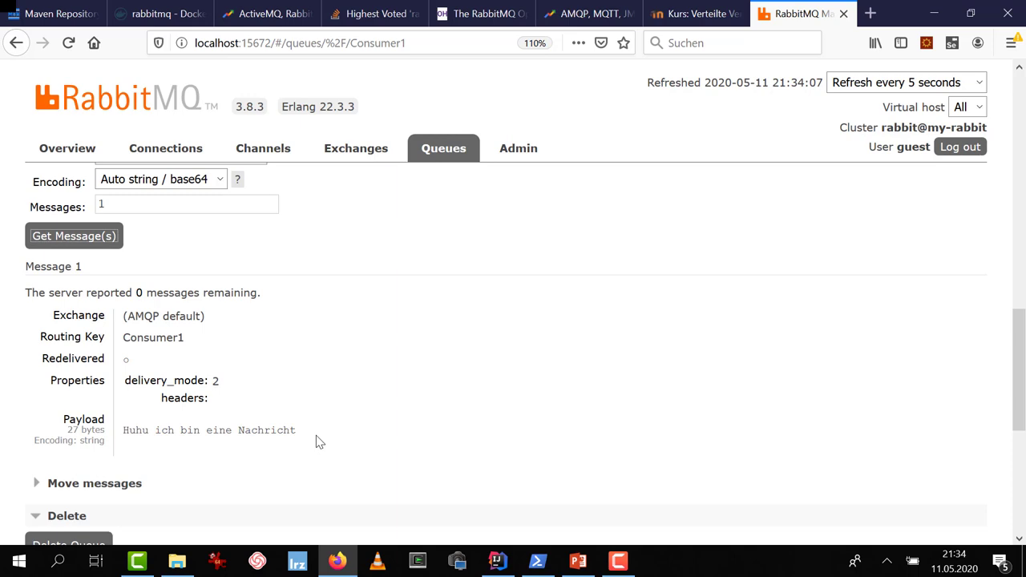
scroll(350, 291, "up", 10)
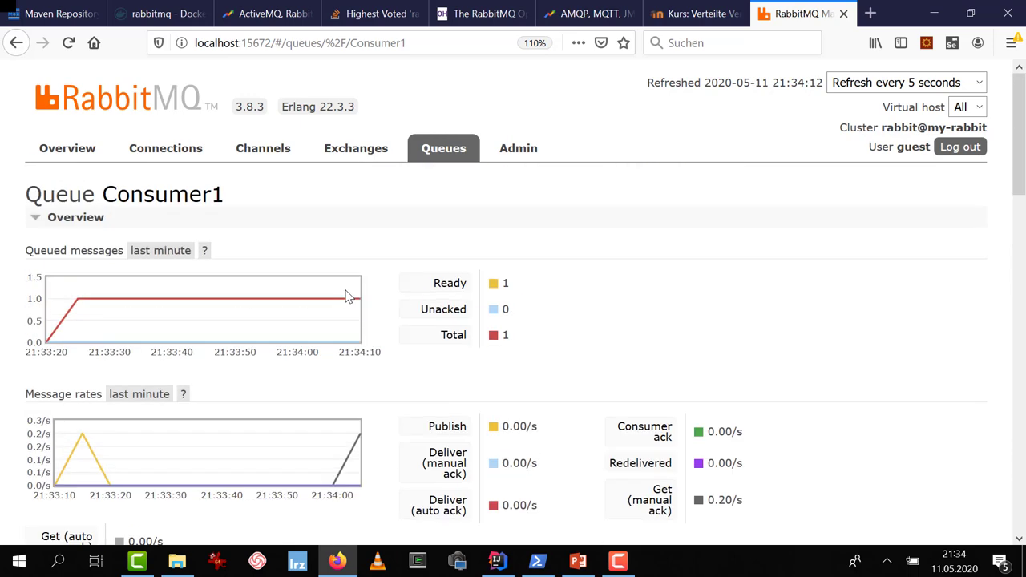
Step: Add a second durable classic queue named Consumer2
left_click(436, 153)
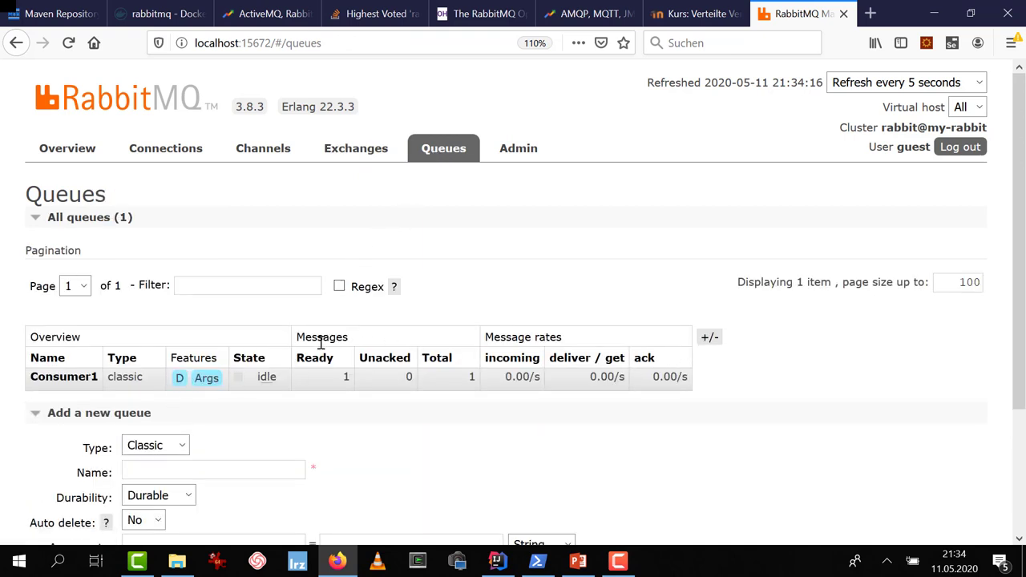
left_click(228, 473)
type("Consumer2")
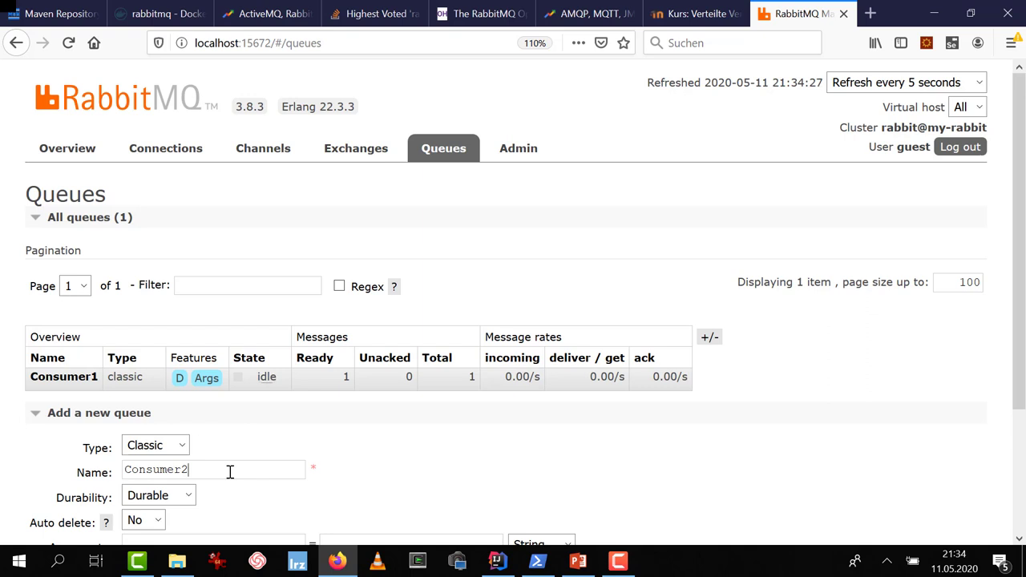
key("Return")
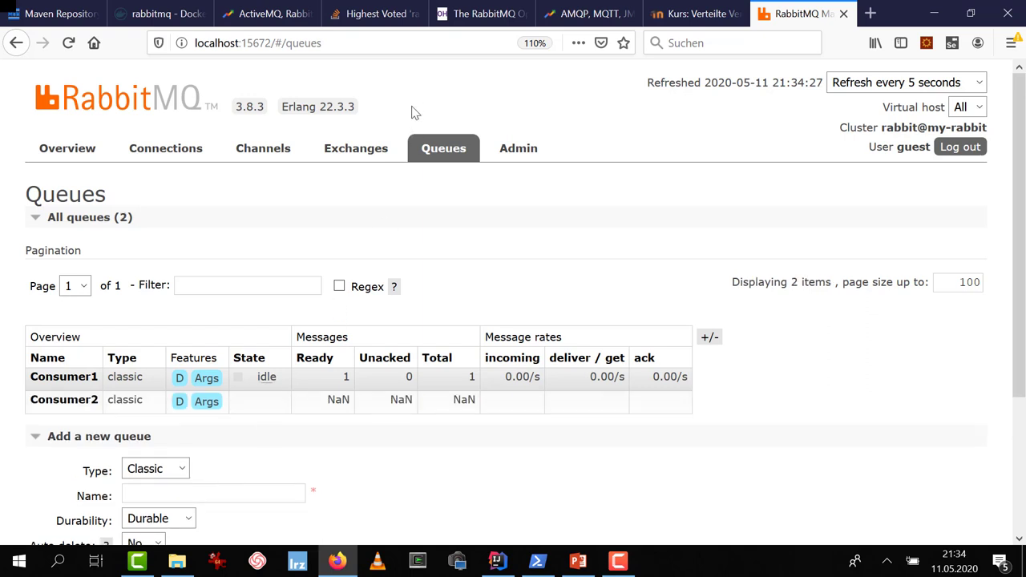
Step: Publish the message "Noch ne Nachricht" through the (AMQP default) exchange with routing key Consumer1
left_click(362, 152)
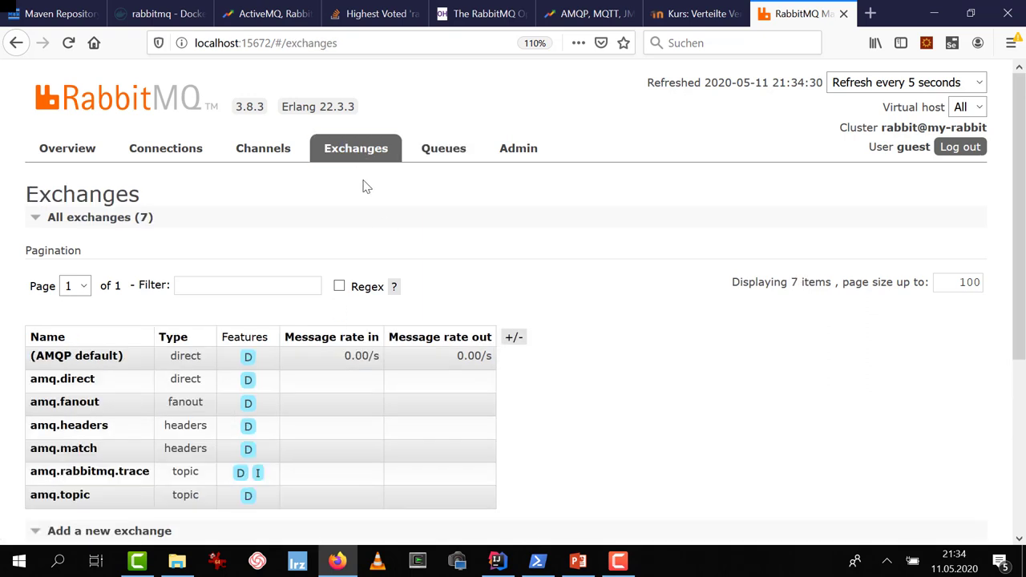
left_click(76, 355)
scroll(172, 351, "down", 5)
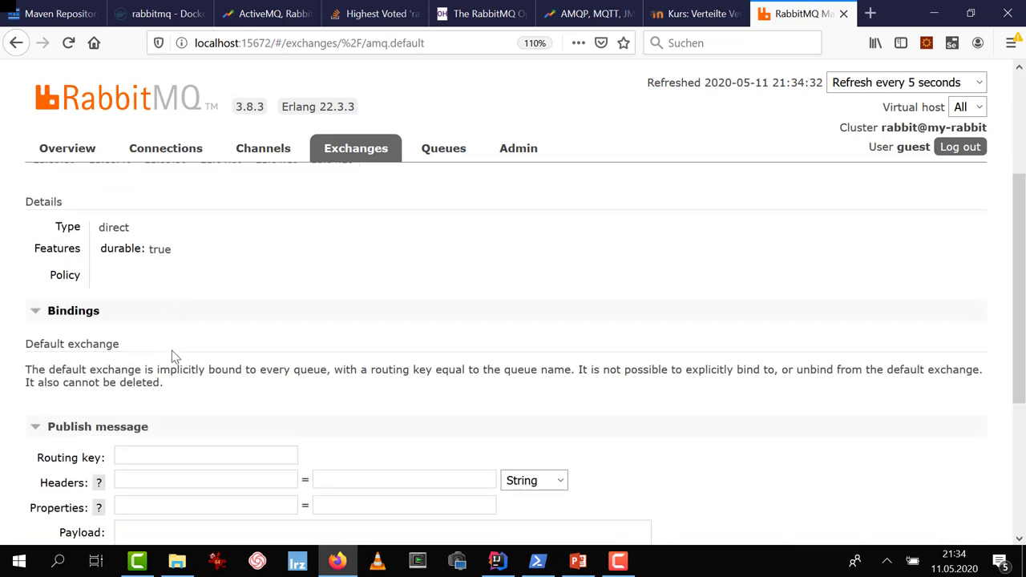
left_click(169, 206)
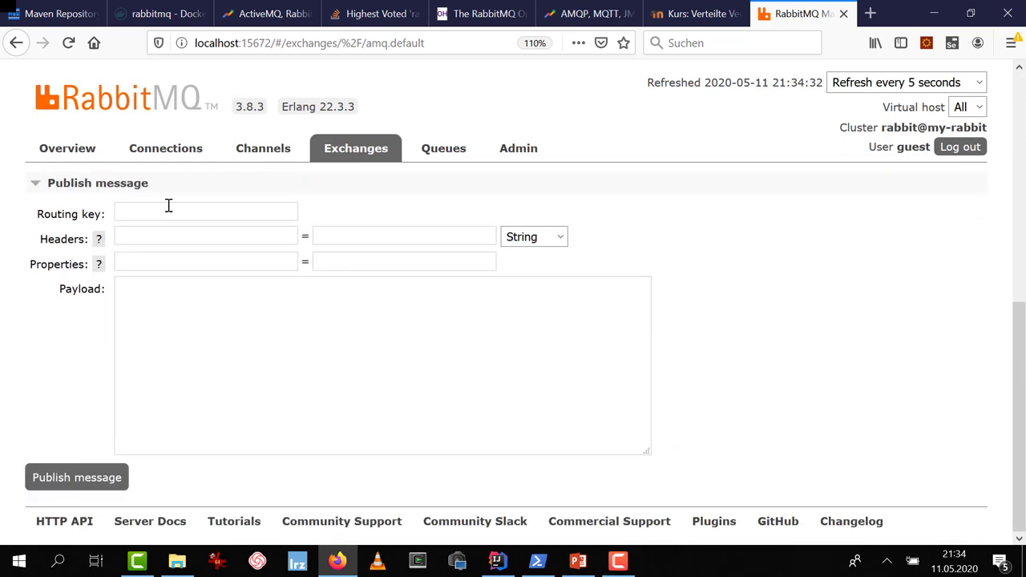
type("Consumer")
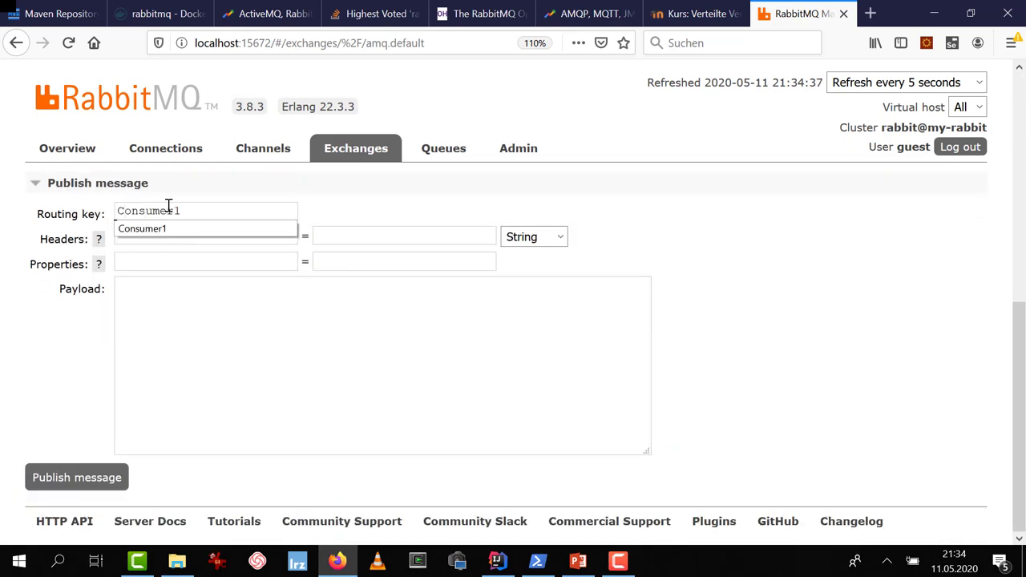
type("1")
left_click(188, 327)
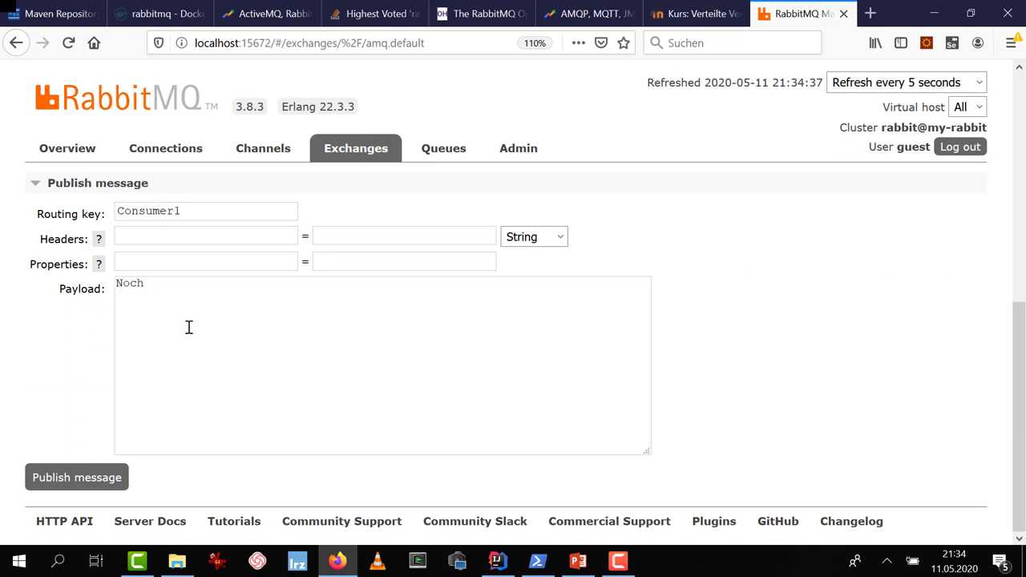
type("Noch ne Nachricht")
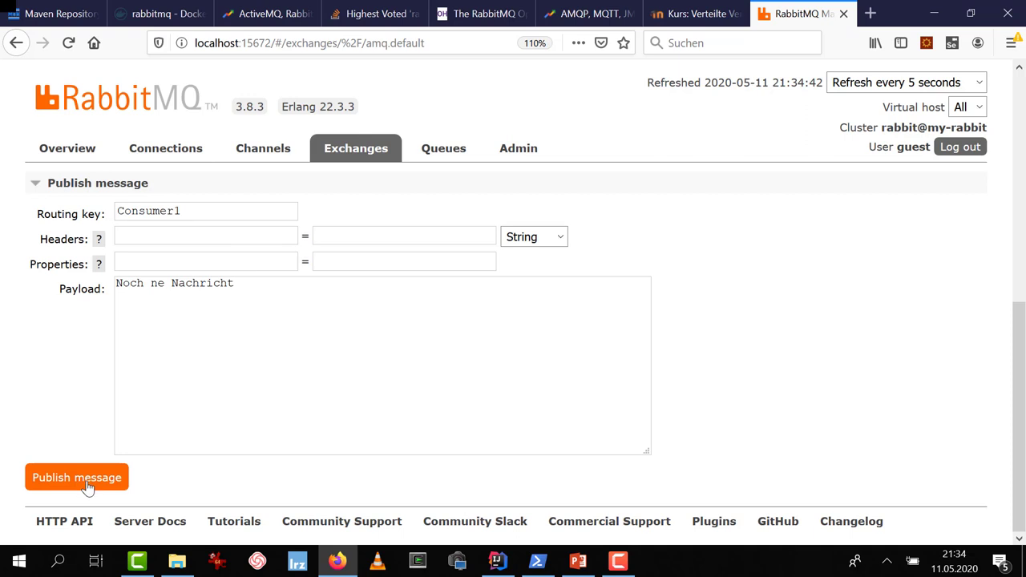
left_click(87, 485)
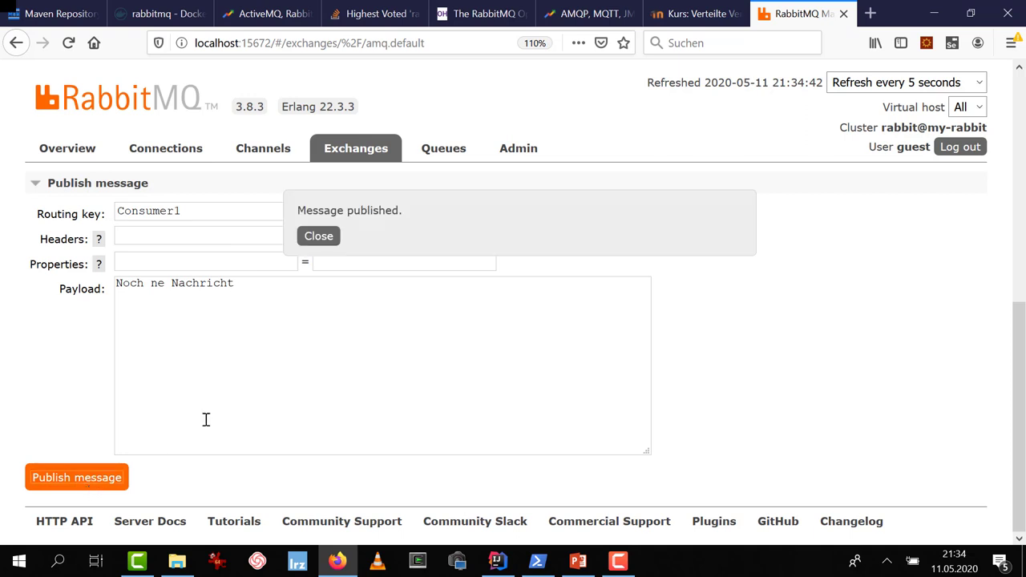
left_click(321, 237)
Step: Open the Consumer1 queue and get 2 messages from it
left_click(459, 151)
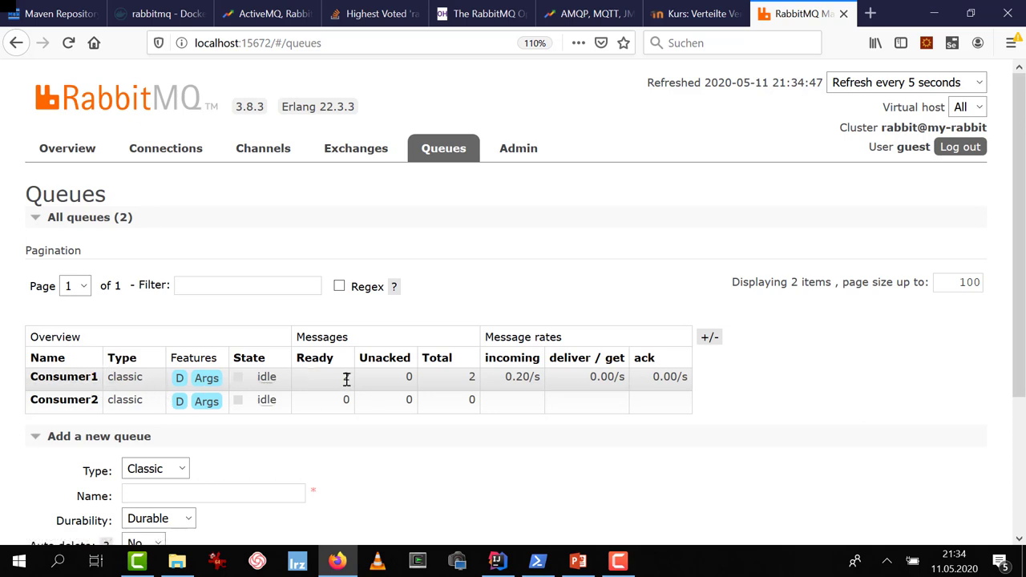
left_click(88, 378)
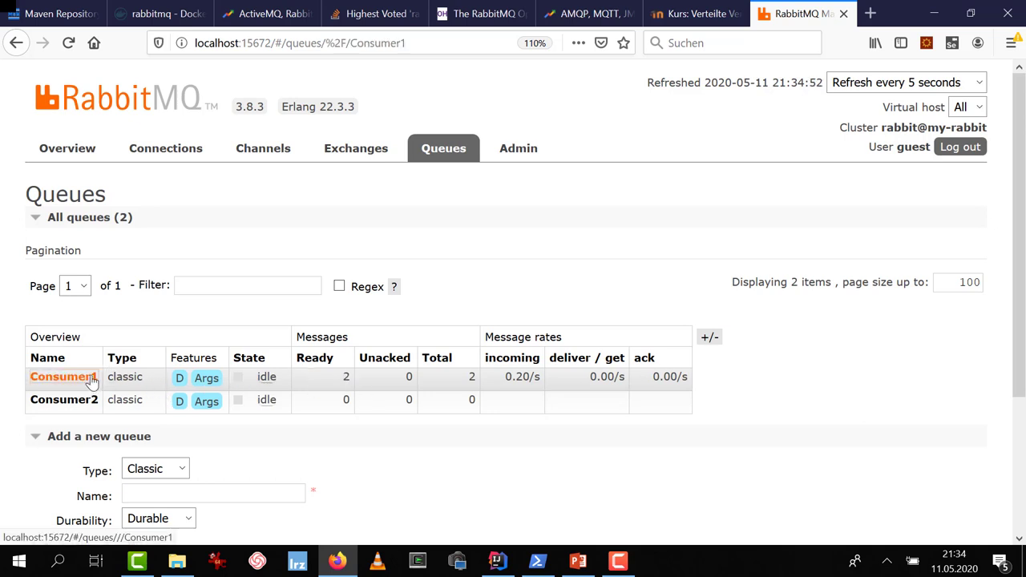
scroll(232, 397, "down", 4)
scroll(227, 410, "down", 5)
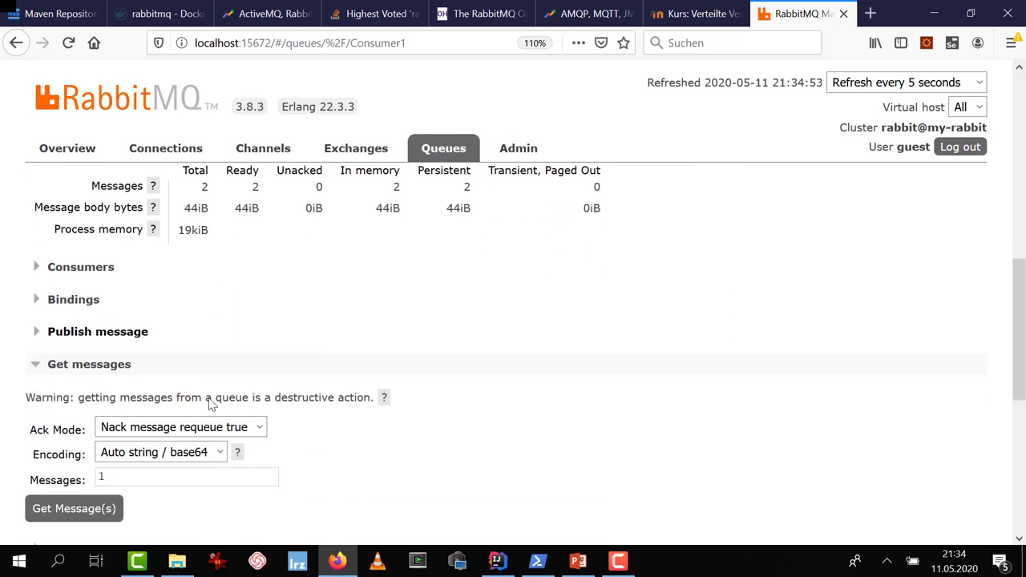
scroll(144, 390, "down", 3)
double_click(122, 279)
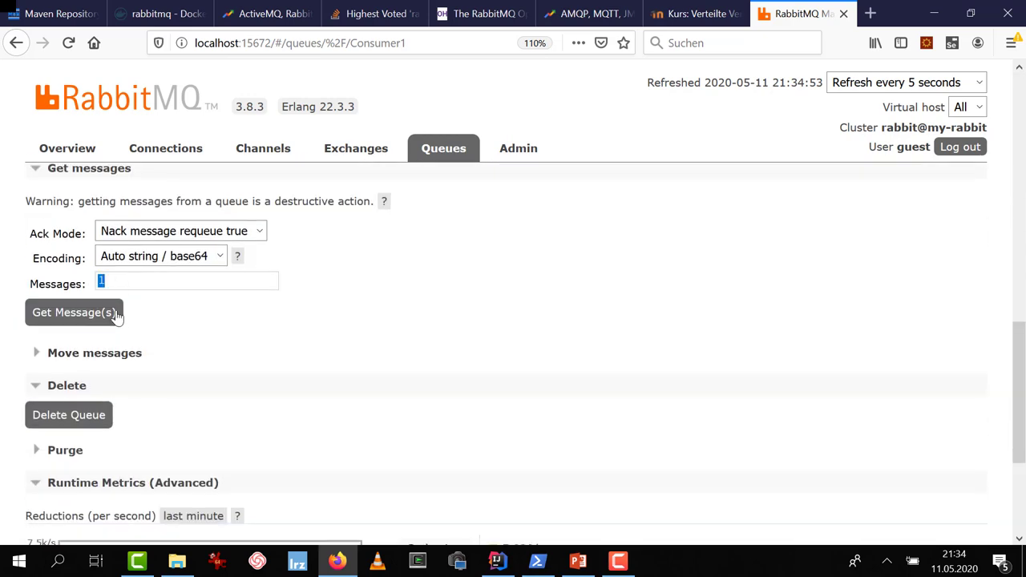
type("2")
left_click(87, 315)
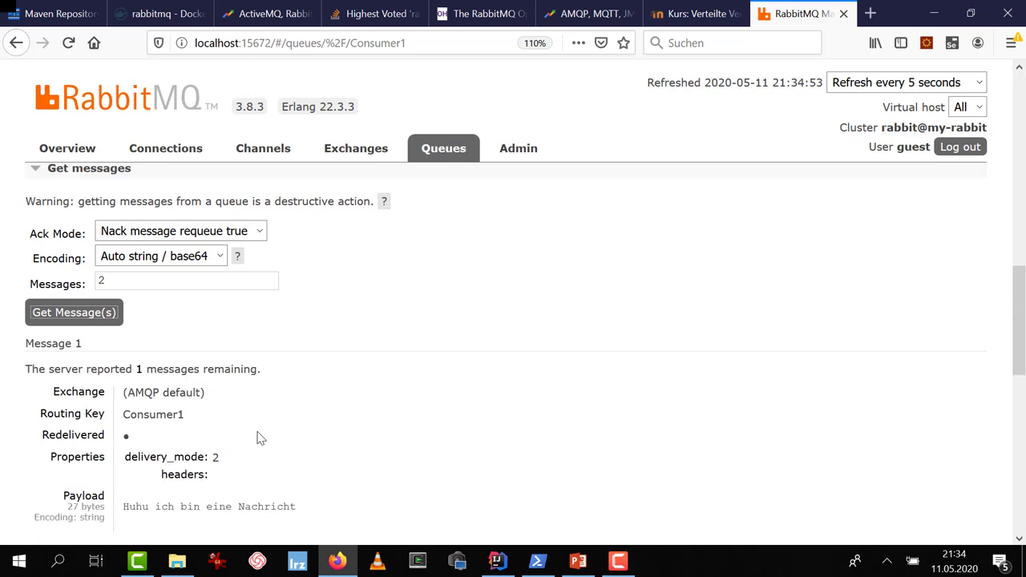
Step: Review the payloads of both messages retrieved from the Consumer1 queue
scroll(255, 436, "down", 3)
scroll(258, 438, "up", 1)
scroll(258, 438, "up", 3)
scroll(245, 467, "down", 4)
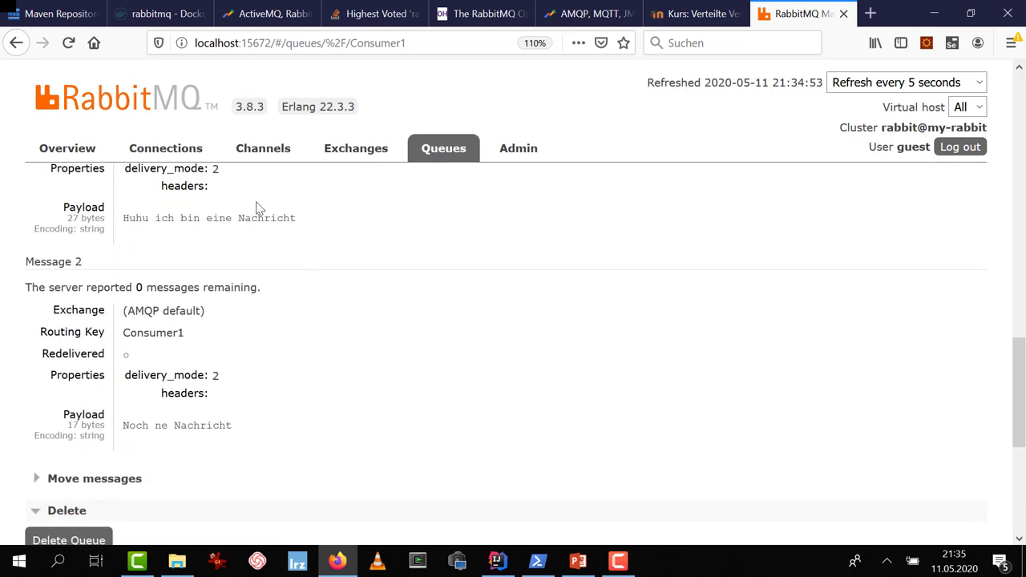
Step: Publish the message "Trallala" through the (AMQP default) exchange with routing key Tralalal
left_click(318, 156)
scroll(281, 321, "down", 3)
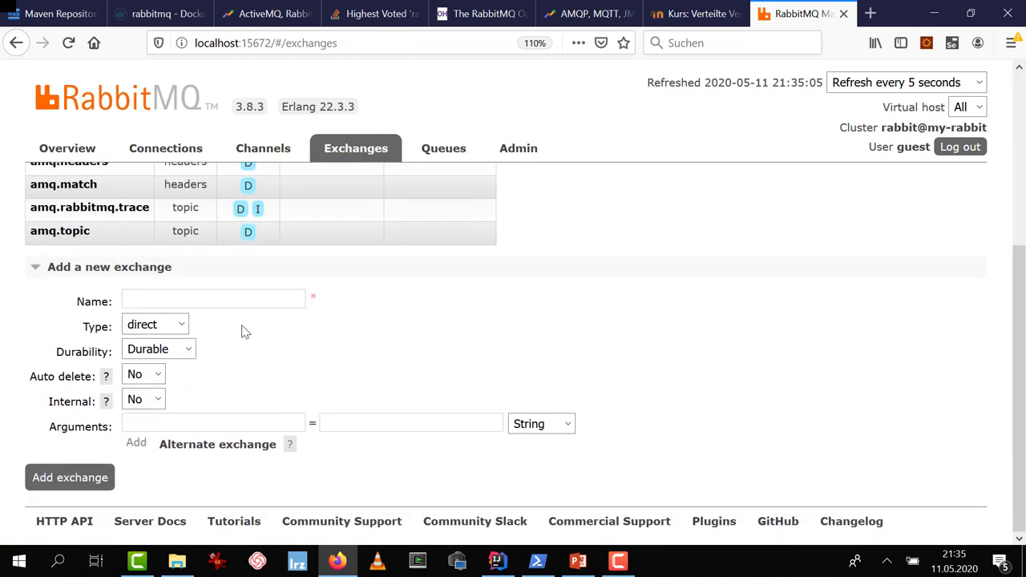
scroll(200, 332, "up", 5)
left_click(113, 353)
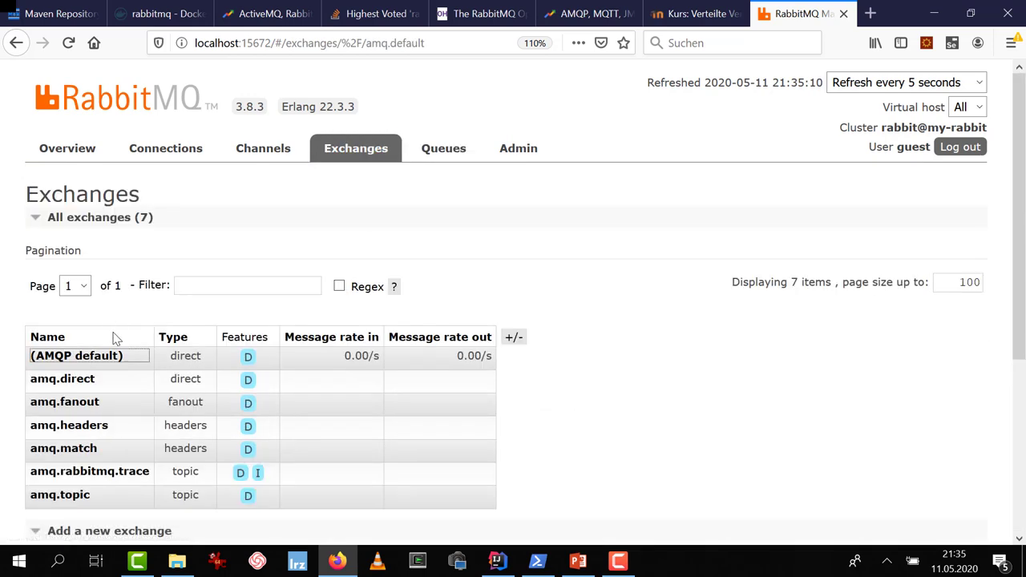
scroll(172, 369, "down", 6)
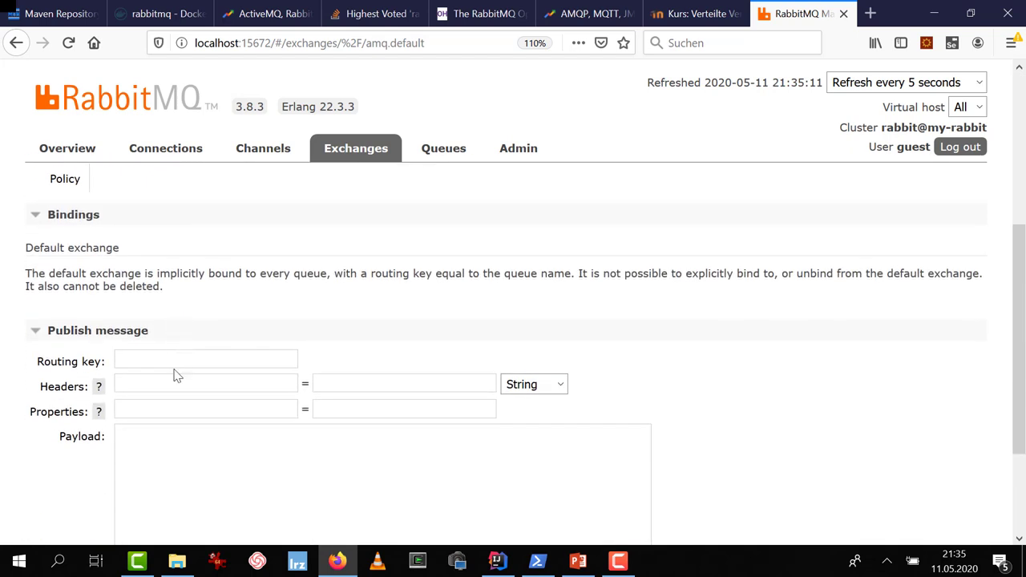
left_click(177, 358)
type("Tralalal")
left_click(264, 506)
type("Trall")
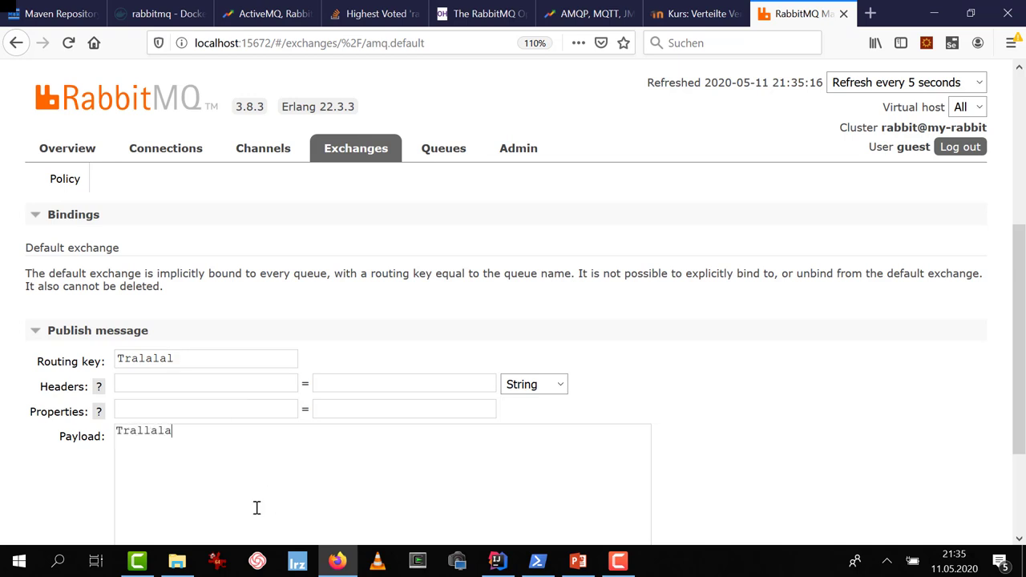
scroll(332, 401, "down", 3)
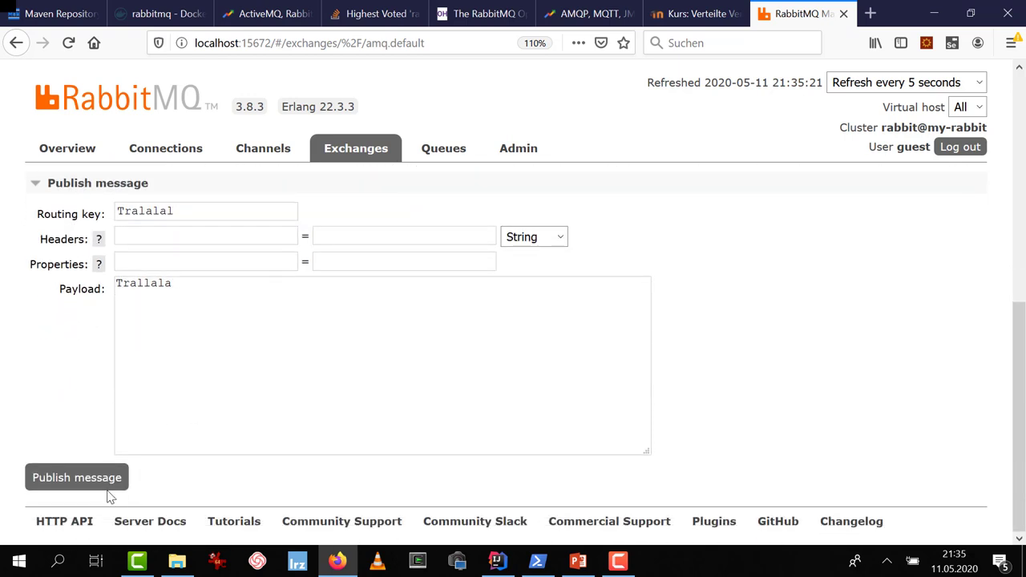
left_click(105, 480)
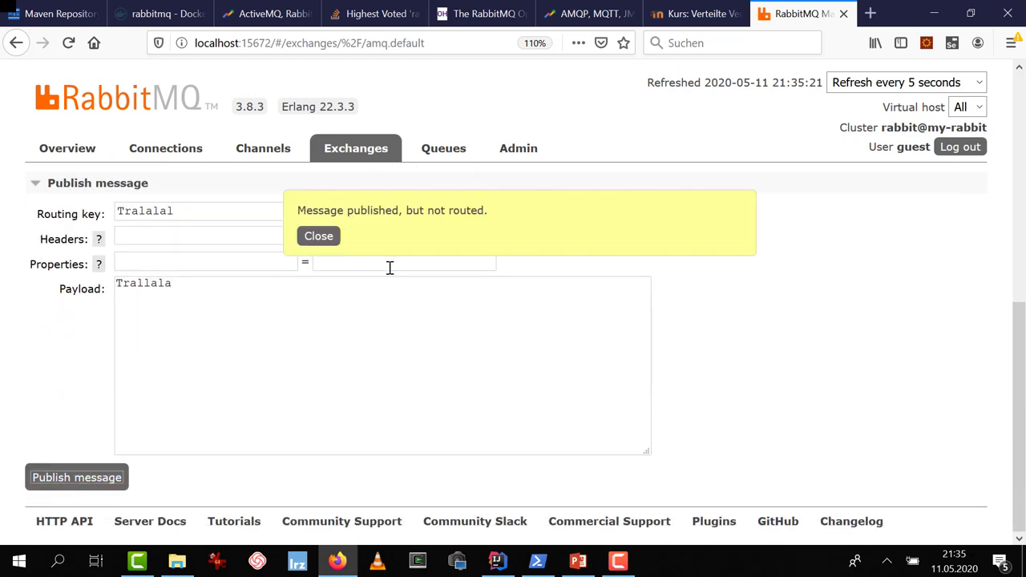
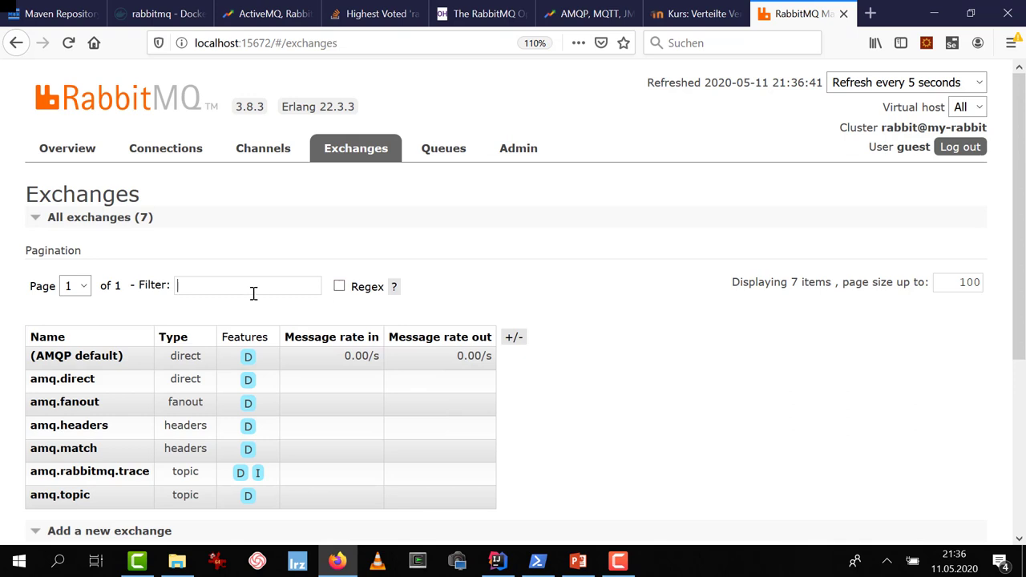
Step: Enter FanOutExchange as the name of a new exchange
scroll(295, 271, "down", 4)
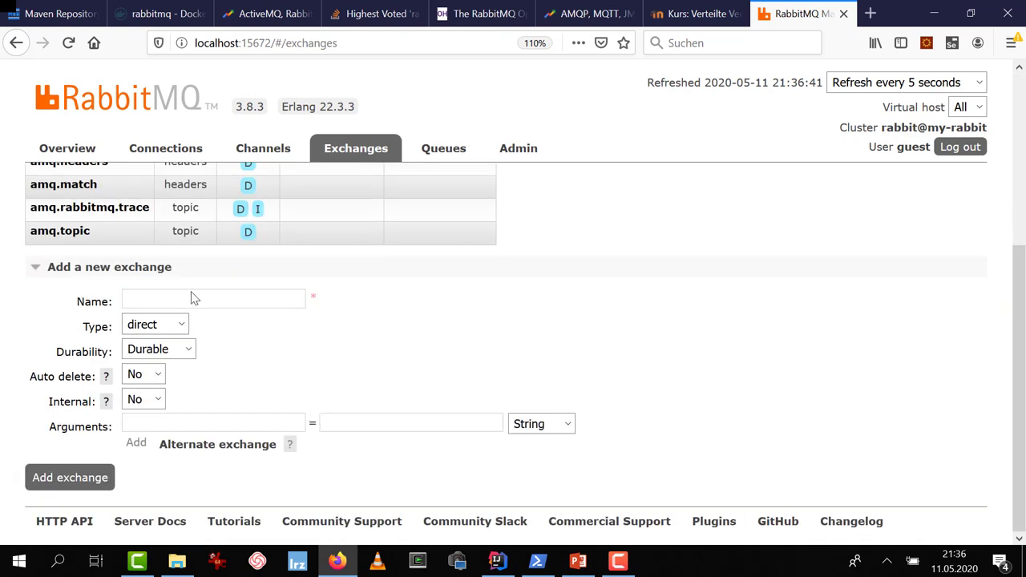
left_click(199, 300)
type("TestE")
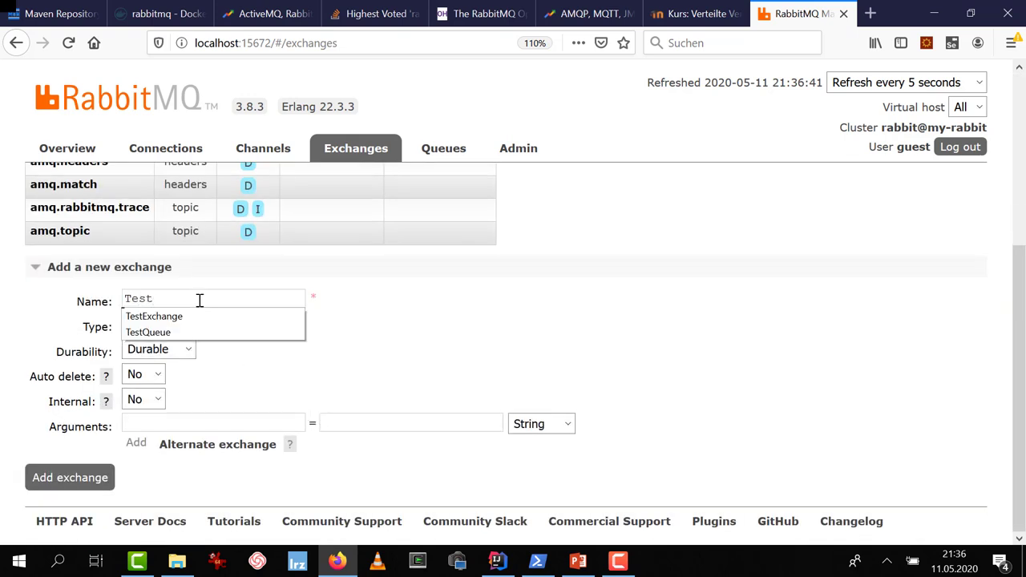
key("BackSpace")
key("BackSpace")
key("BackSpace")
key("BackSpace")
key("BackSpace")
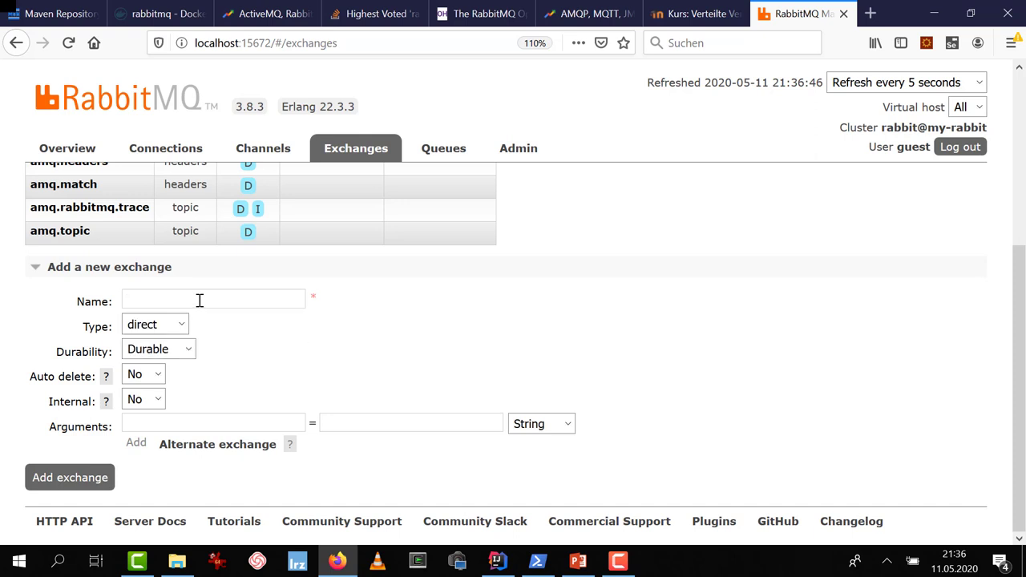
type("FanOutExchange")
Step: Set the new exchange's type to fanout and add it as a durable exchange
left_click(181, 327)
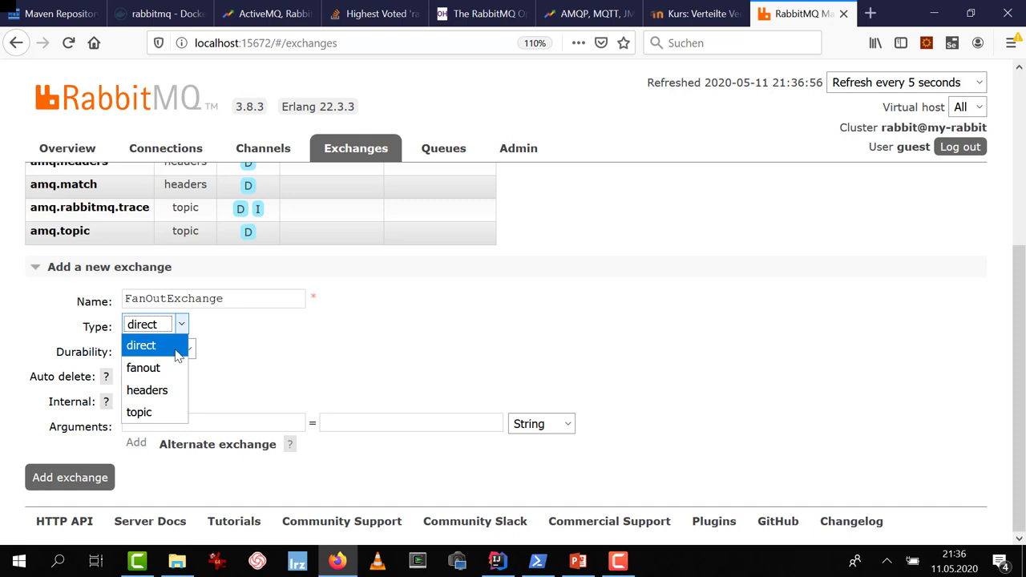
left_click(173, 367)
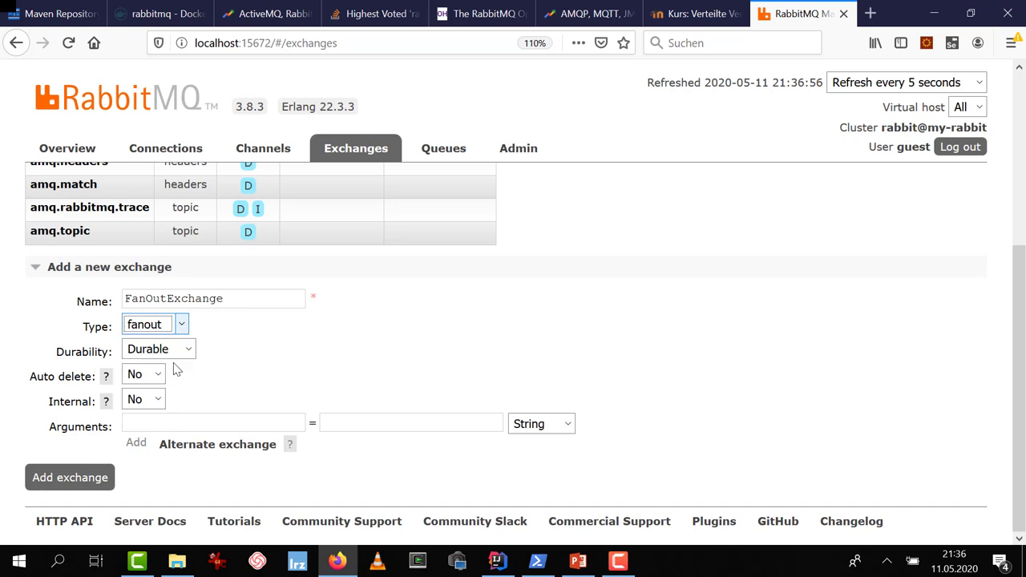
left_click(182, 325)
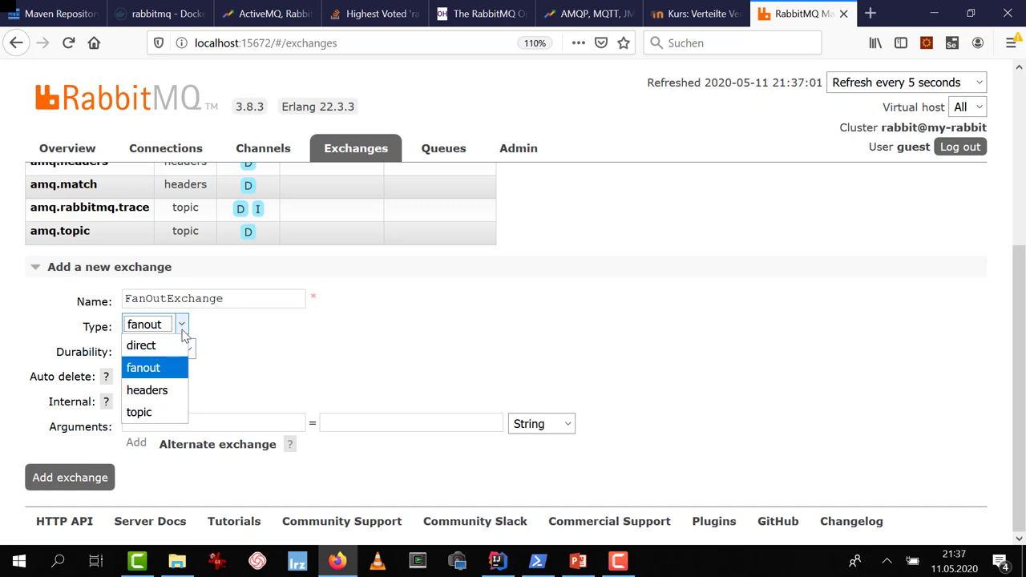
left_click(182, 331)
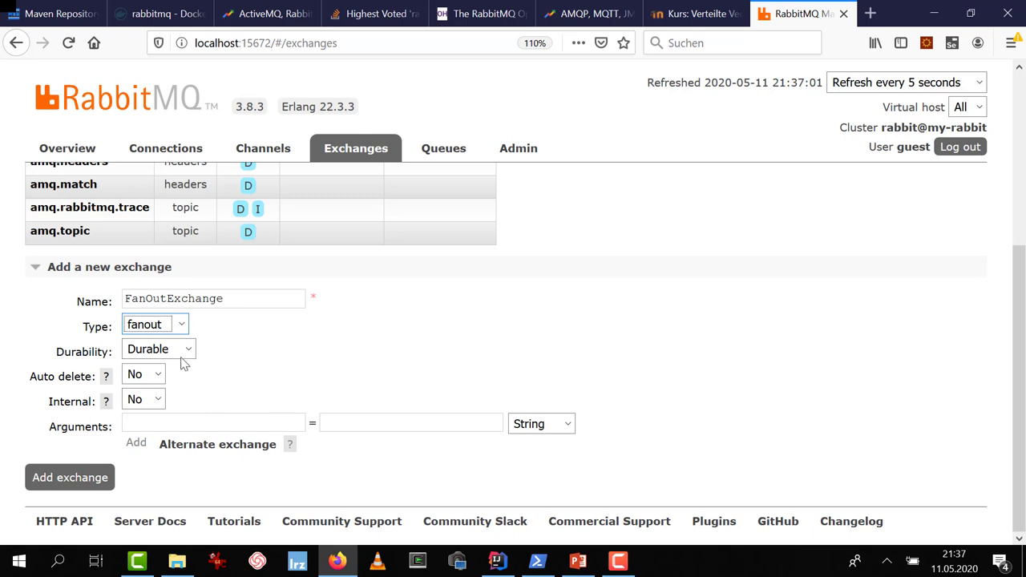
left_click(78, 477)
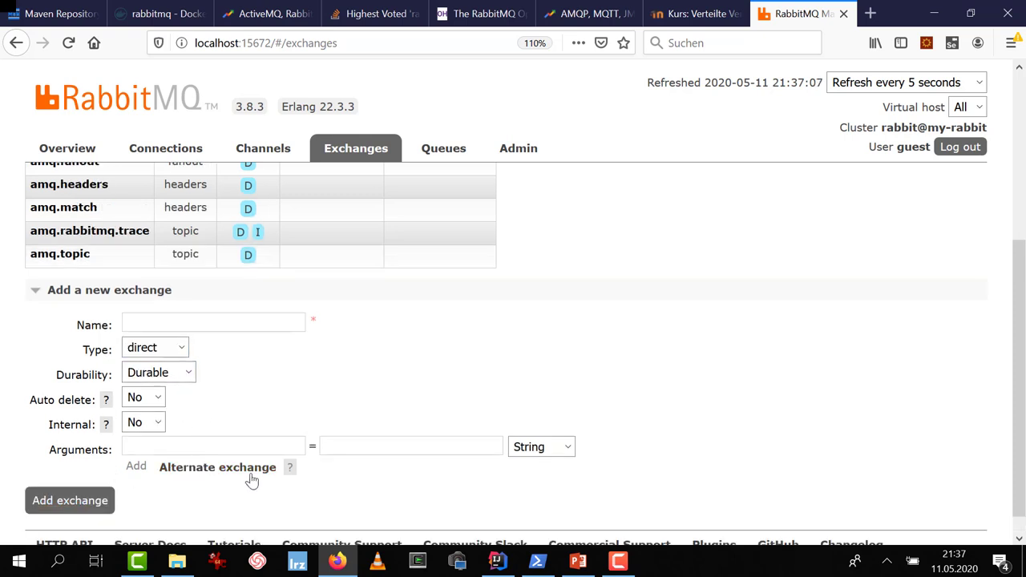
Step: Check the Publisher Subscriber slide in PowerPoint, return to RabbitMQ in Firefox and open FanOutExchange
left_click(578, 562)
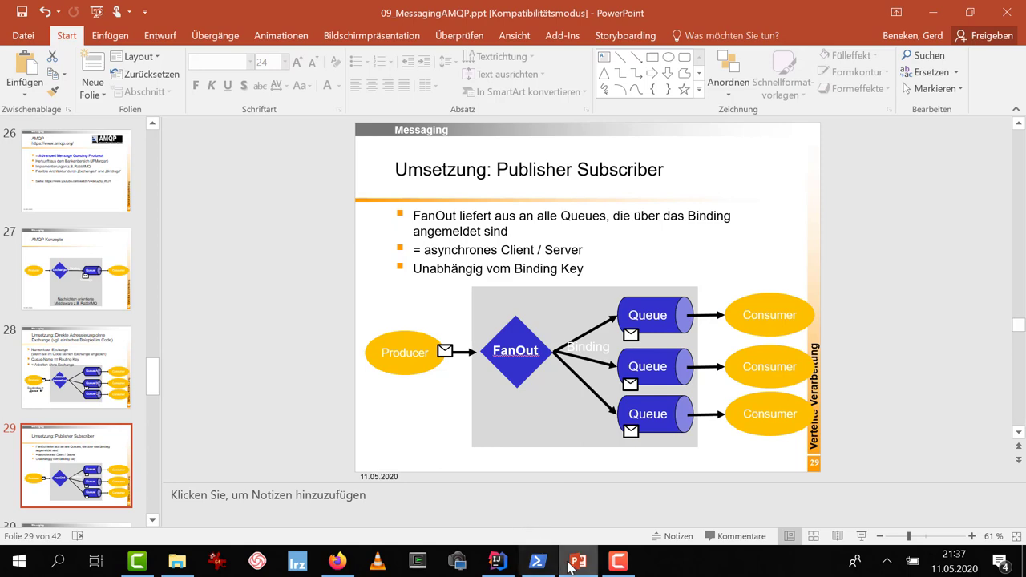
left_click(337, 561)
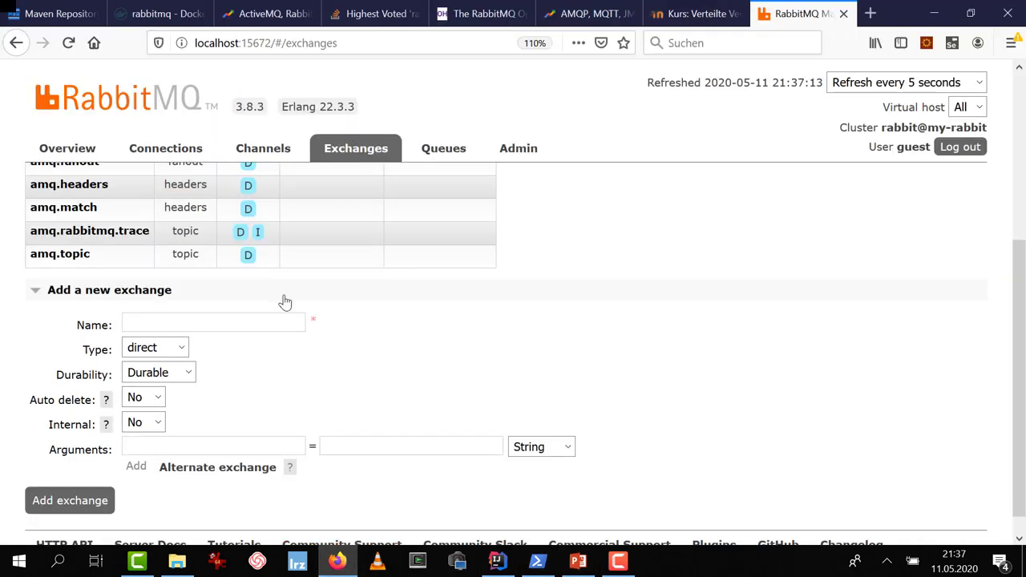
scroll(285, 301, "down", 1)
scroll(285, 296, "up", 4)
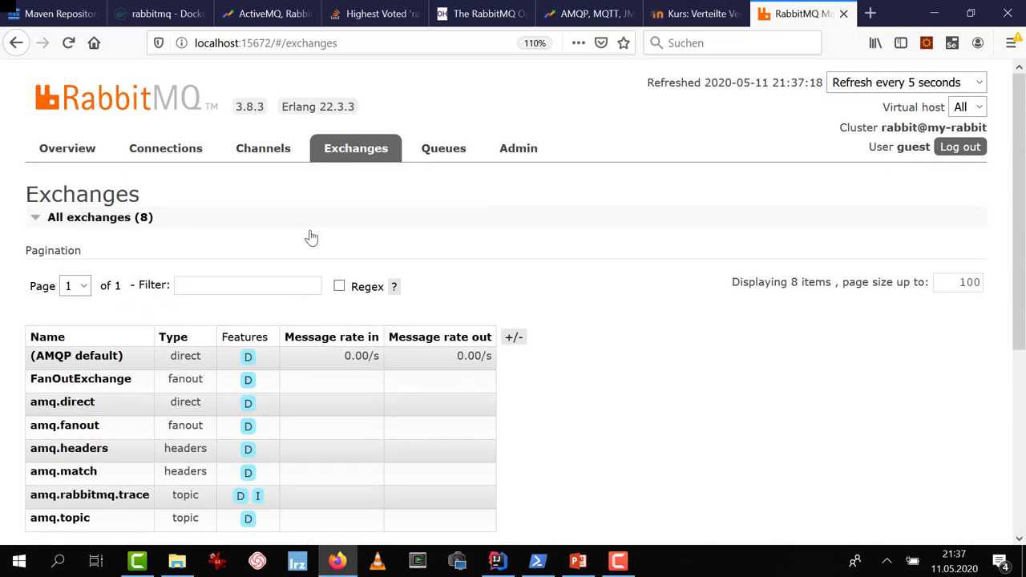
left_click(103, 385)
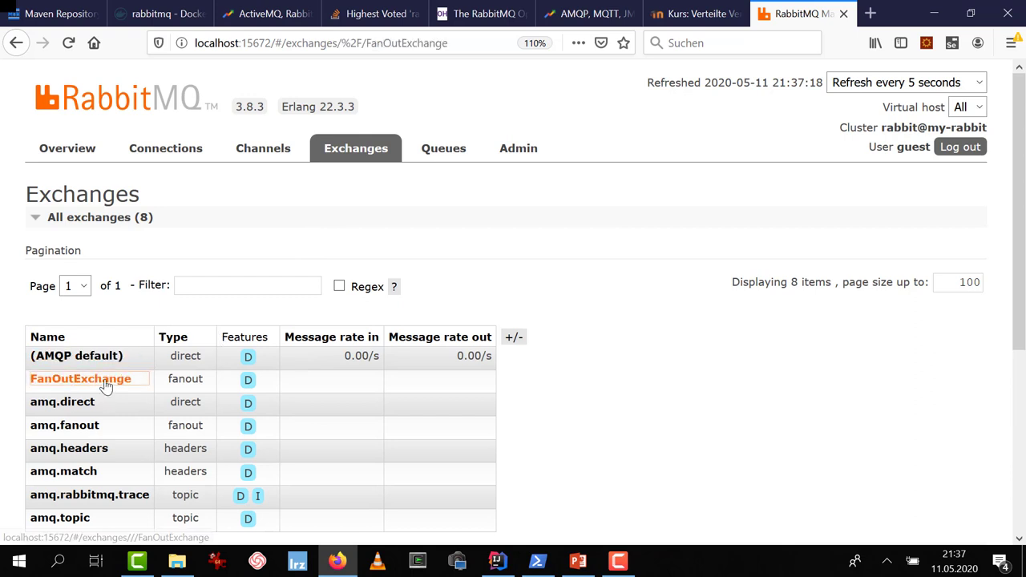
scroll(204, 362, "down", 2)
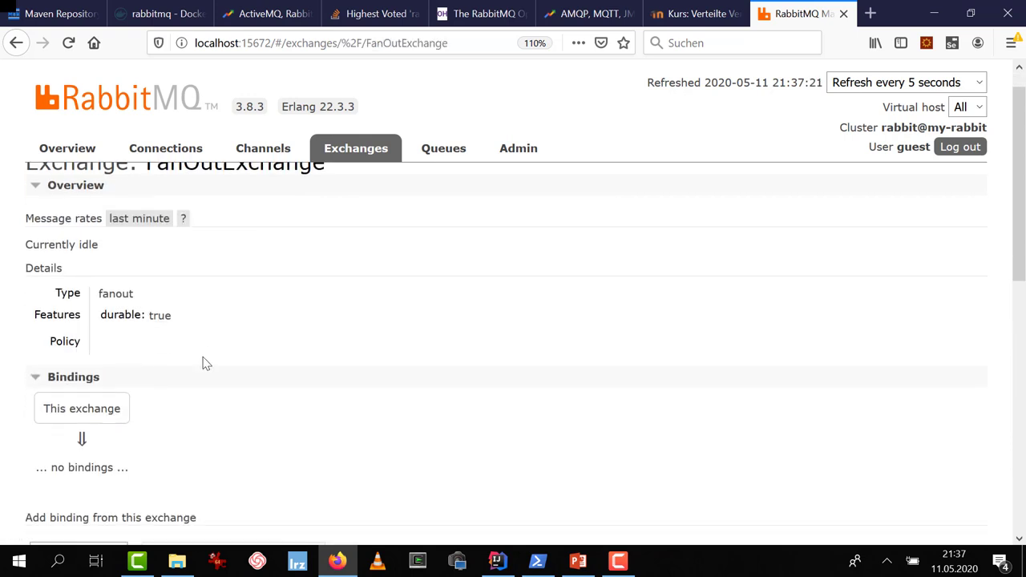
Step: Bind FanOutExchange to the queue Queue1 with routing key log.error
left_click(174, 486)
scroll(160, 457, "down", 2)
left_click(117, 392)
left_click(56, 437)
left_click(194, 392)
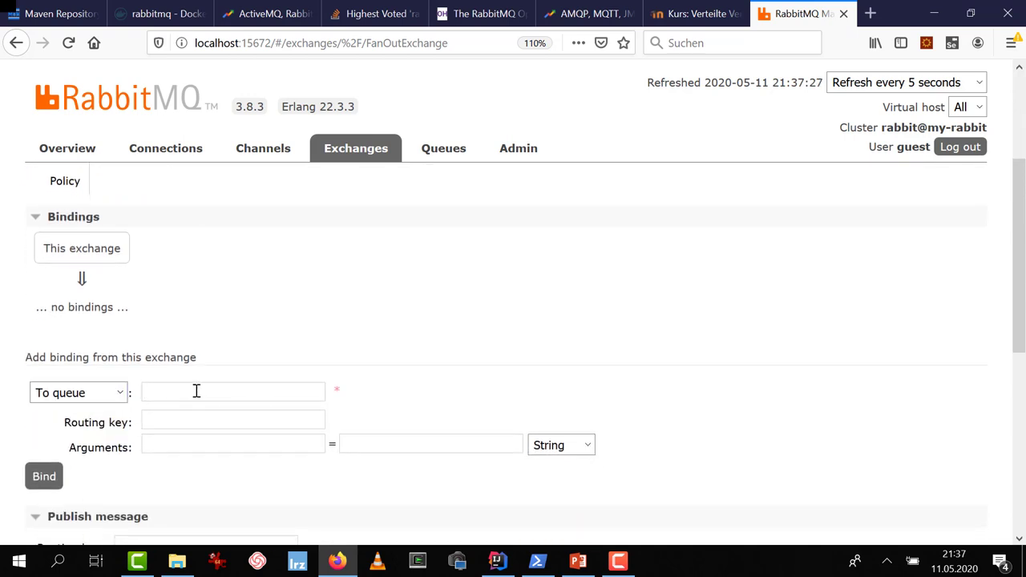
type("Queue1")
left_click(231, 414)
type("log.error")
left_click(54, 478)
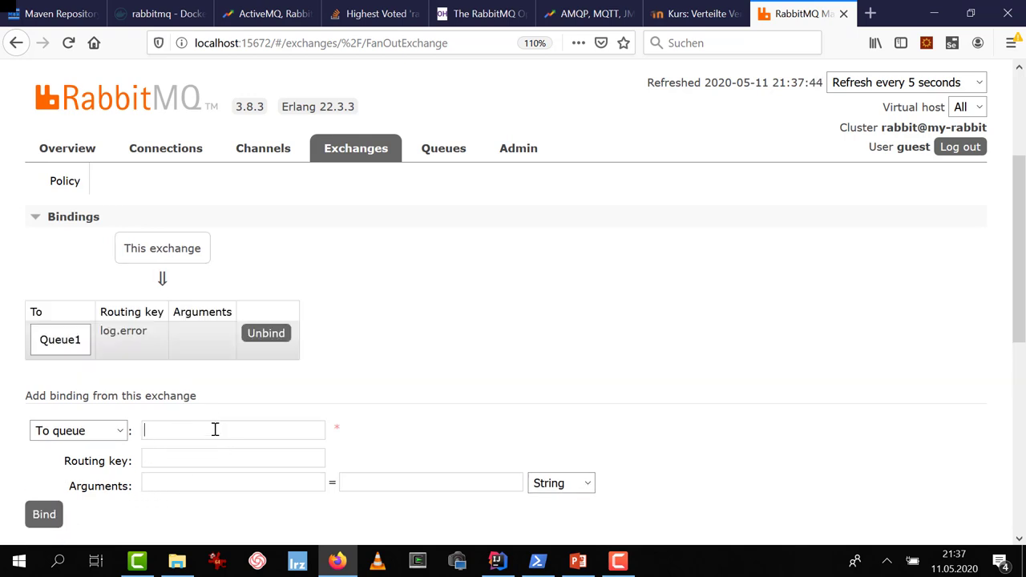
Step: Bind FanOutExchange to the queue Queue2 with routing key log.warning
type("Que")
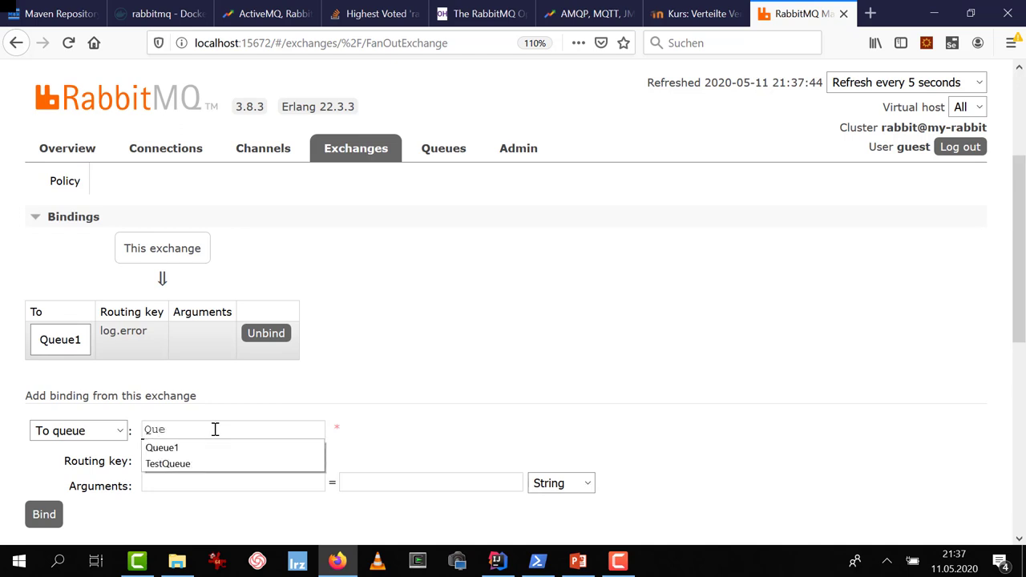
type("ue2")
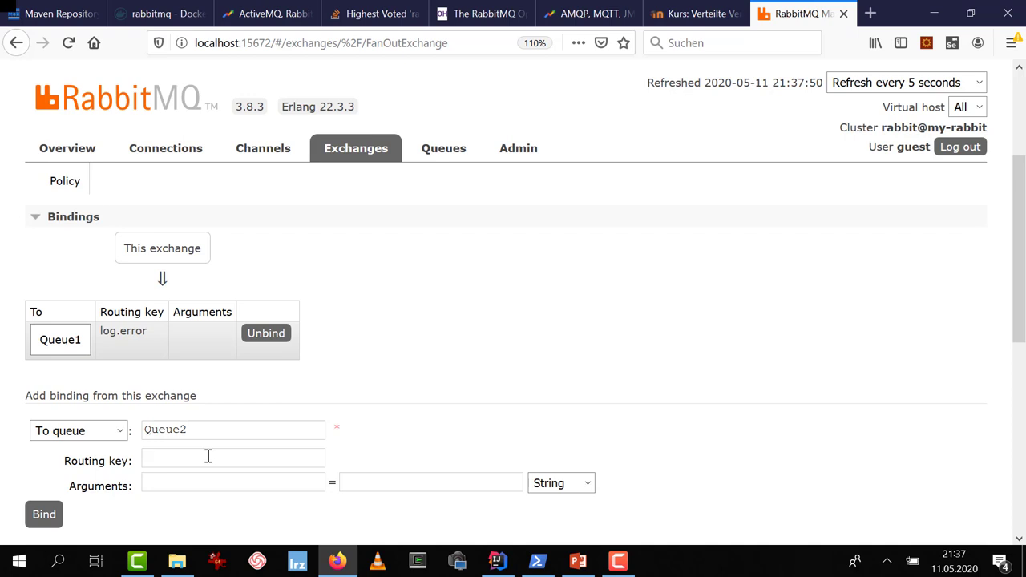
left_click(208, 456)
type("log.wa")
left_click(44, 513)
Step: Bind FanOutExchange to the queue Queue3 with routing key log.info
scroll(179, 468, "down", 2)
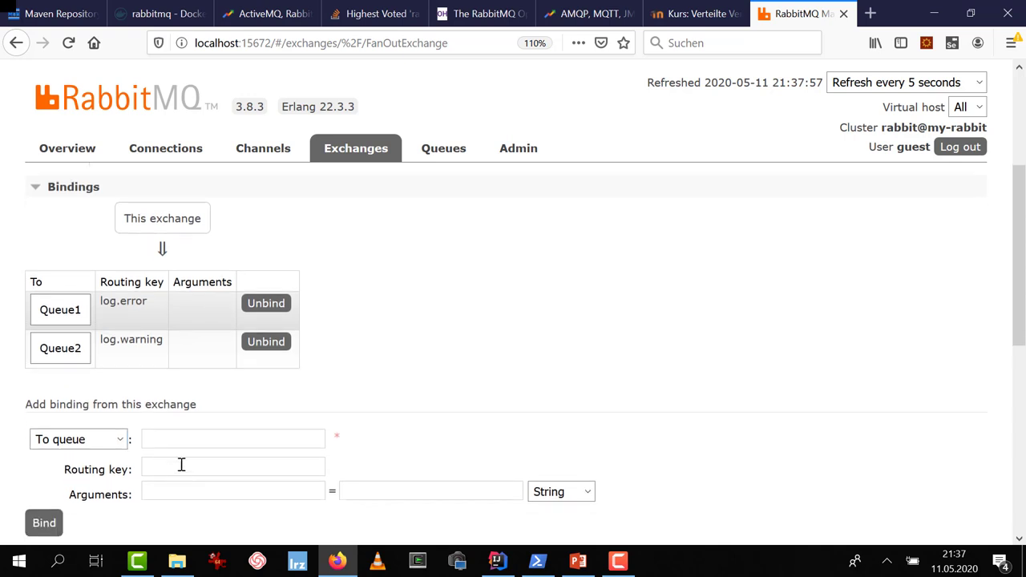
type("log.info")
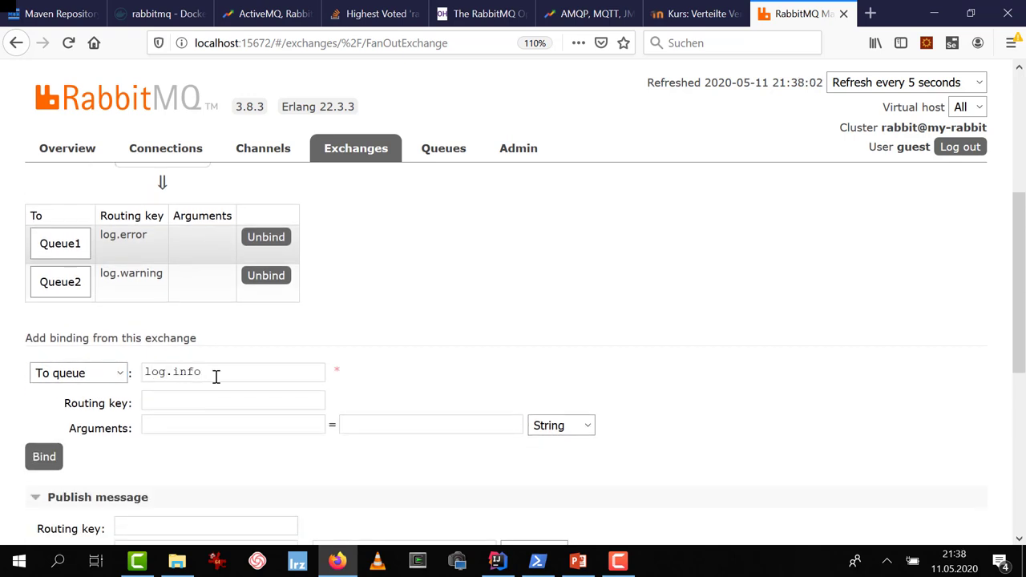
key("ctrl+a")
key("ctrl+x")
left_click(176, 394)
key("ctrl+v")
left_click(177, 371)
type("Queue")
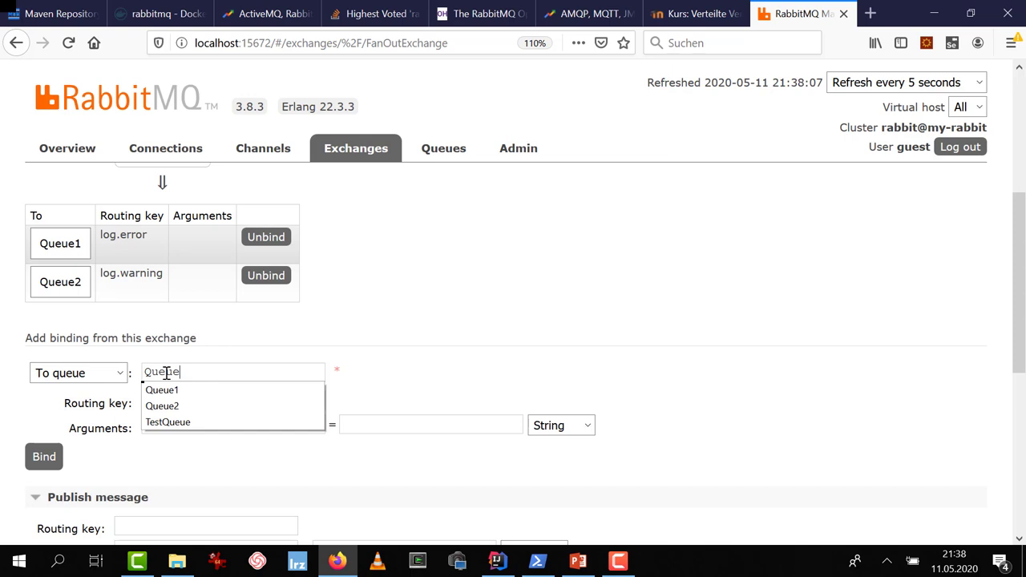
type("3")
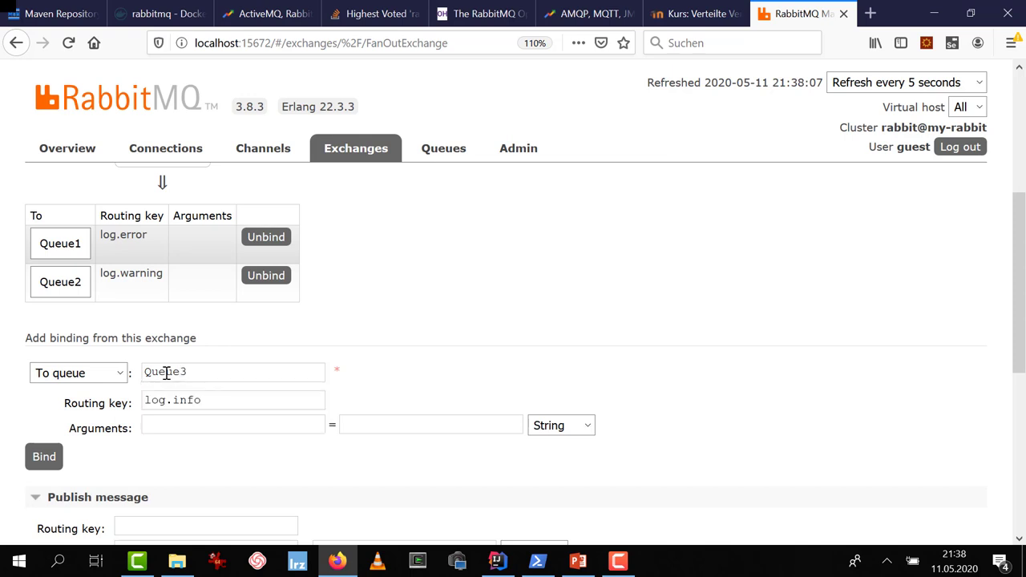
left_click(61, 457)
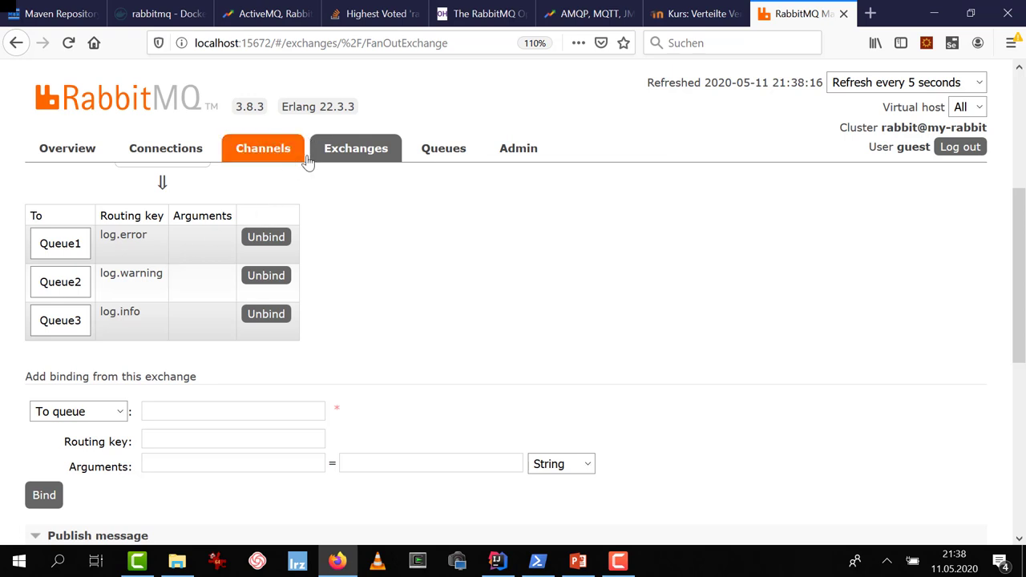
Step: Reopen FanOutExchange from the exchange list and set the routing key of the message to publish to trallala
scroll(427, 279, "up", 3)
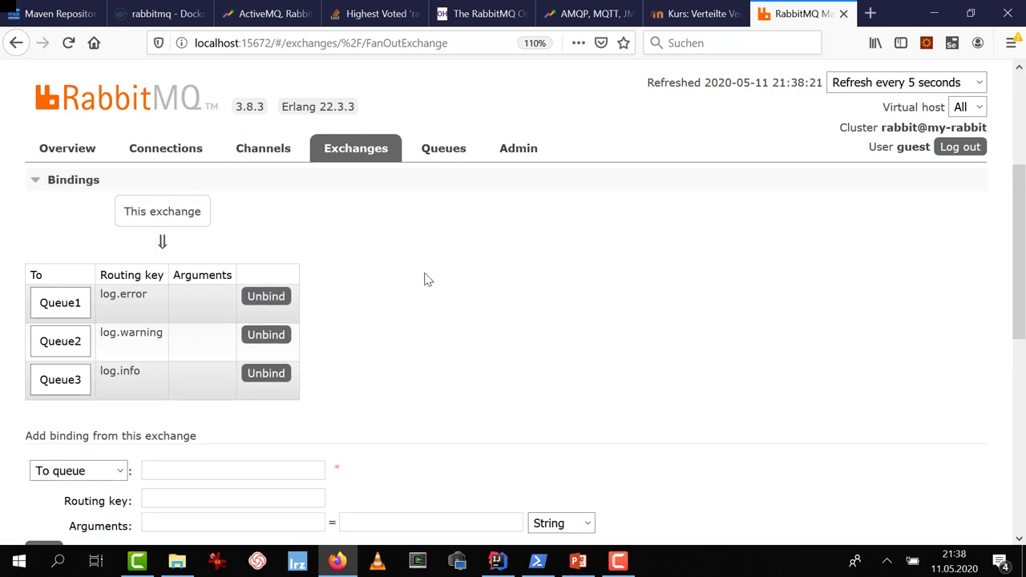
left_click(354, 154)
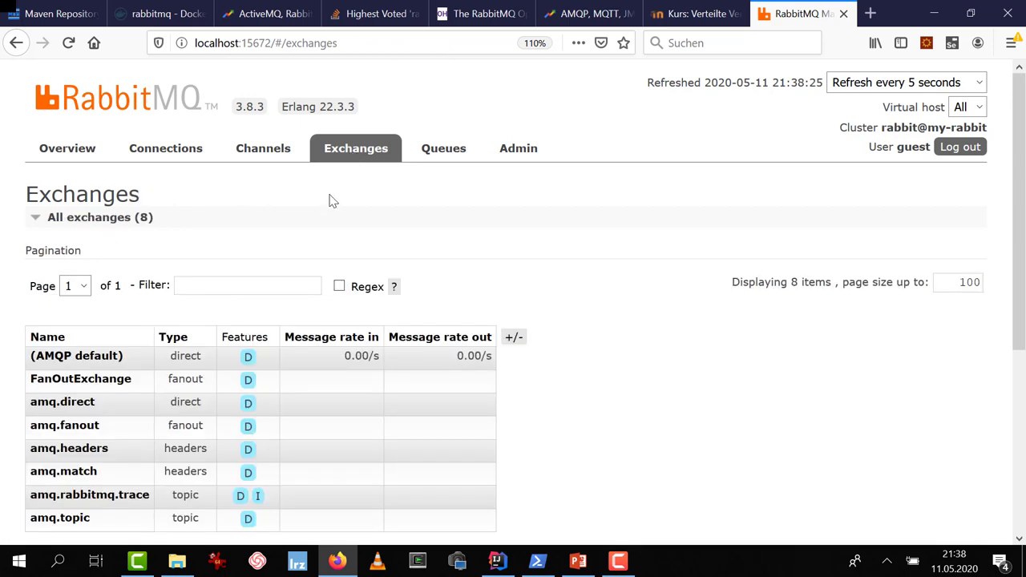
left_click(80, 383)
scroll(181, 391, "down", 10)
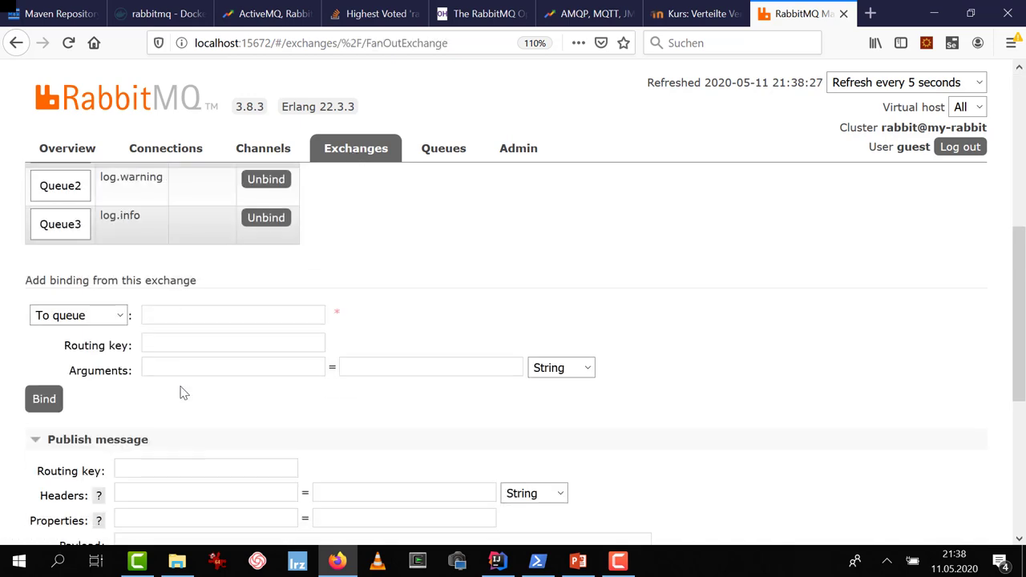
scroll(182, 387, "up", 4)
left_click(167, 370)
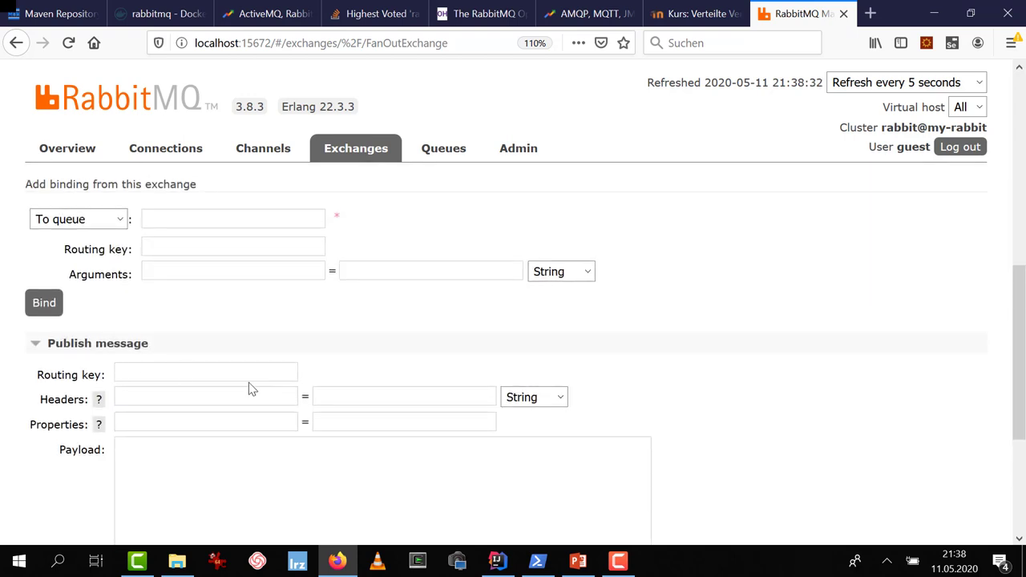
type("trallala")
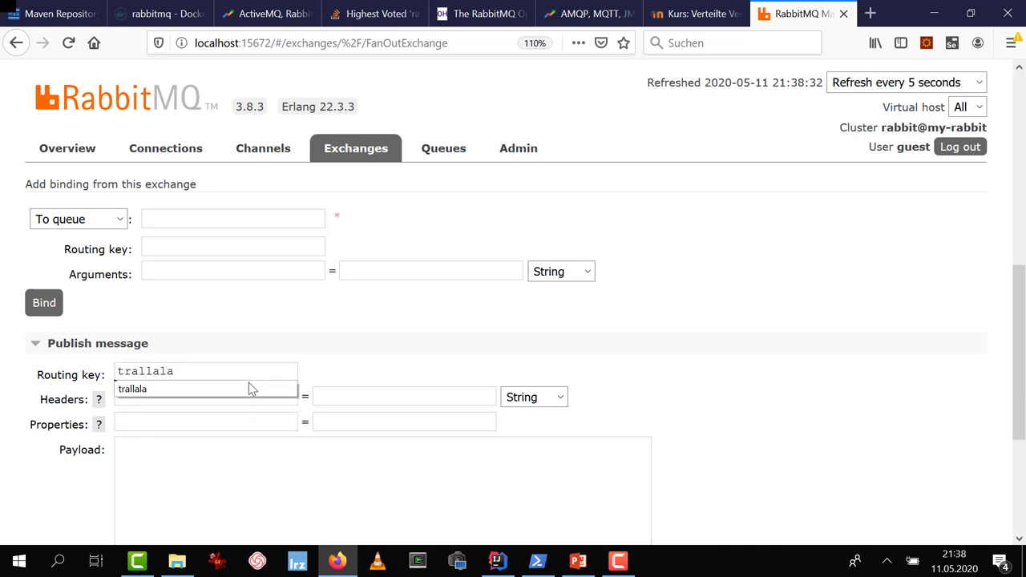
left_click(249, 386)
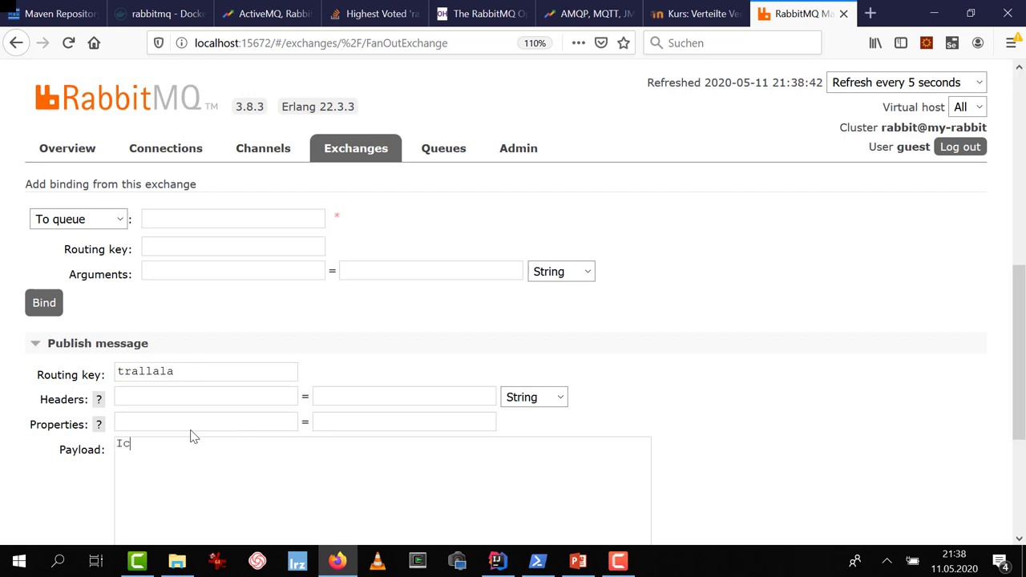
Step: Enter the payload "Ich bin eine Nachricht die an alle geht" and publish the message through FanOutExchange
key("BackSpace")
type("bin eine Nachric")
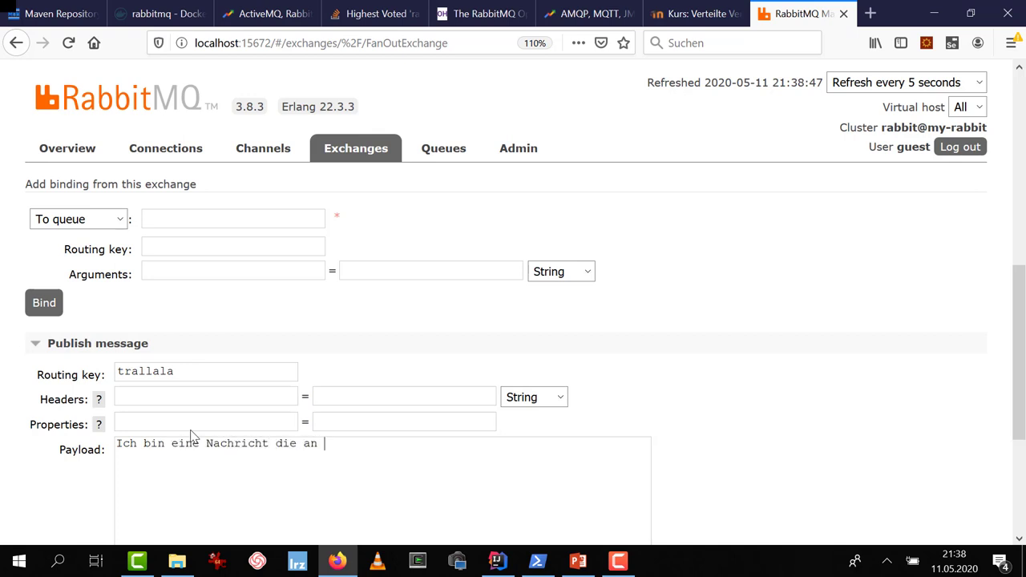
type("ht die aan")
key("BackSpace")
key("BackSpace")
type("n alle gehet")
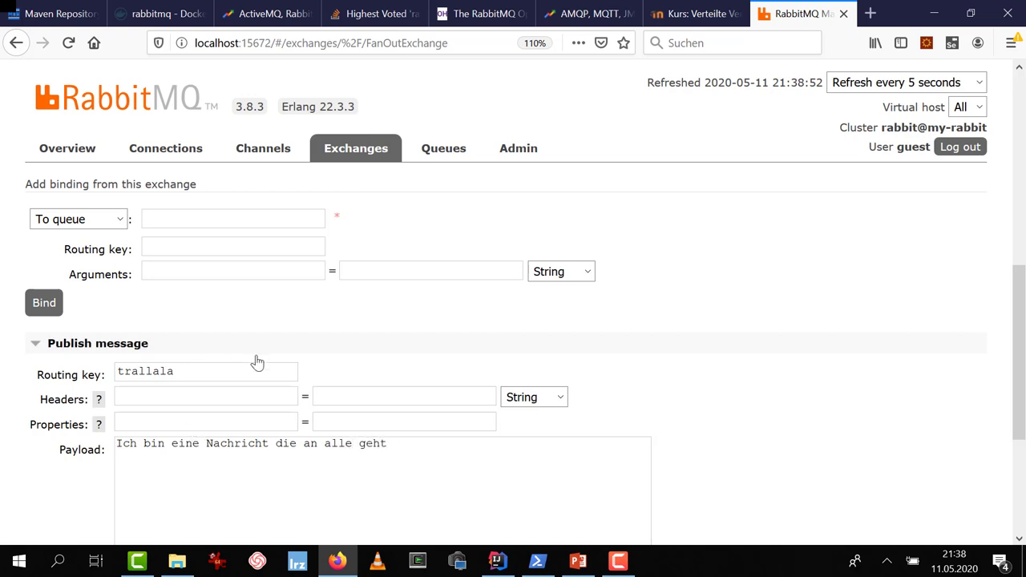
scroll(259, 366, "down", 5)
left_click(101, 415)
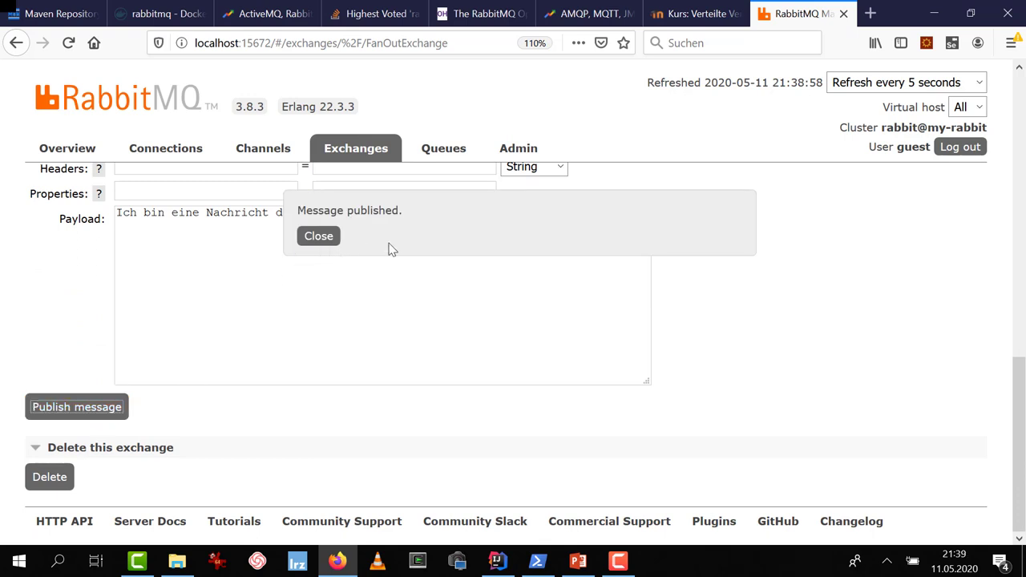
Step: Open Queue1 from the queue list, fetch one message with requeue to inspect its content, and dismiss the publish notice
left_click(447, 157)
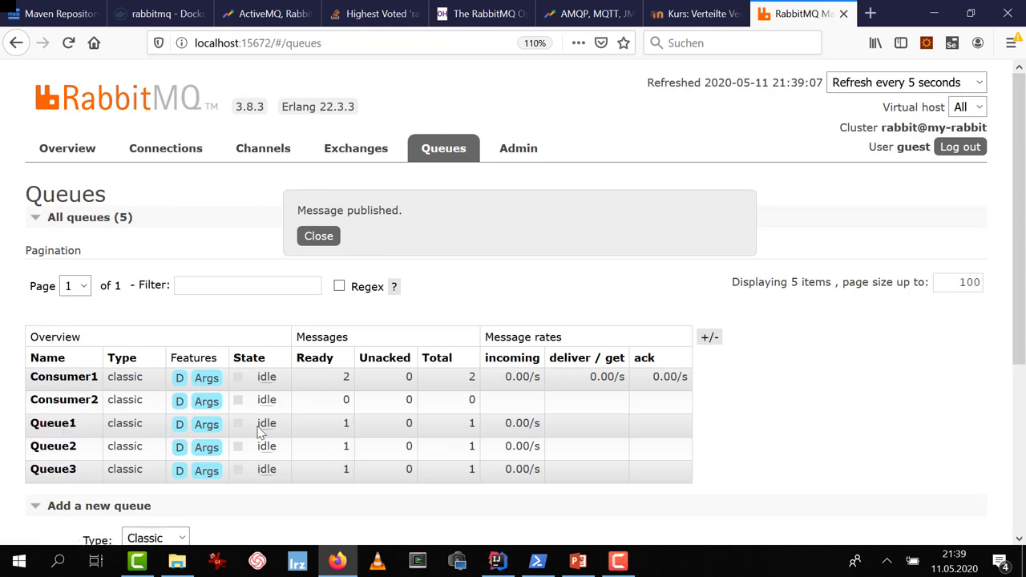
left_click(53, 423)
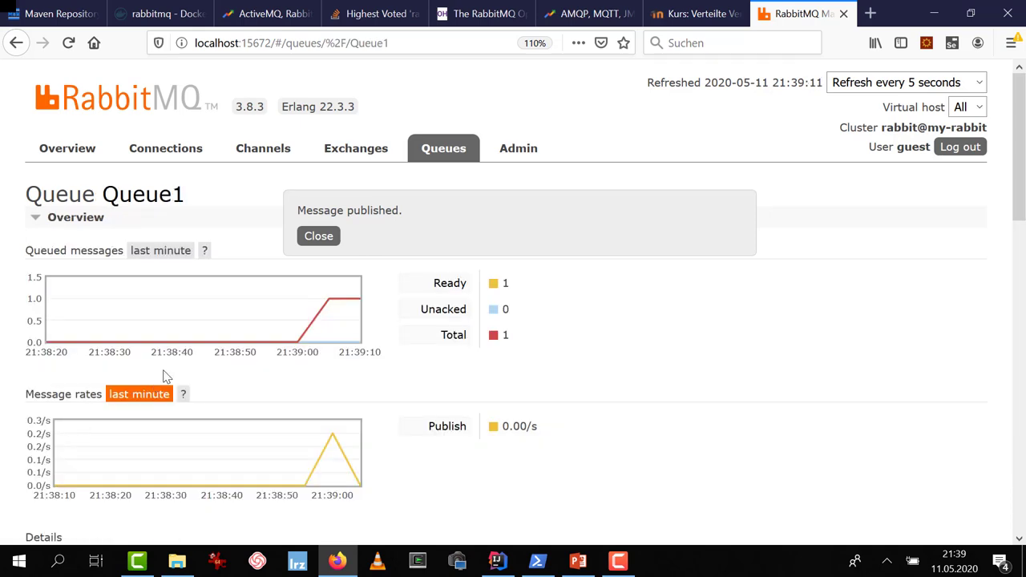
scroll(162, 377, "down", 7)
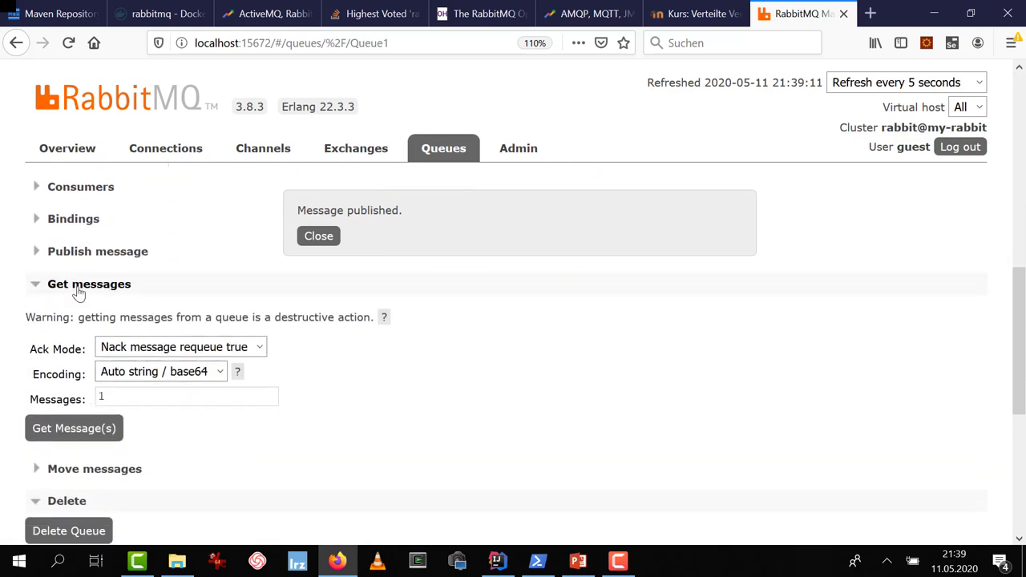
left_click(78, 294)
left_click(115, 285)
left_click(74, 428)
scroll(209, 420, "down", 4)
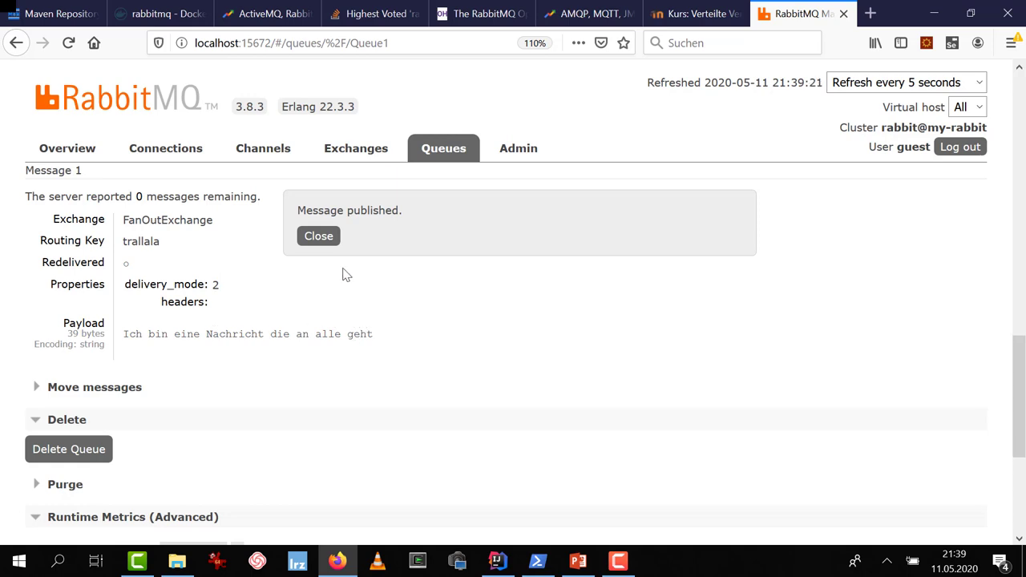
left_click(319, 236)
scroll(317, 256, "up", 4)
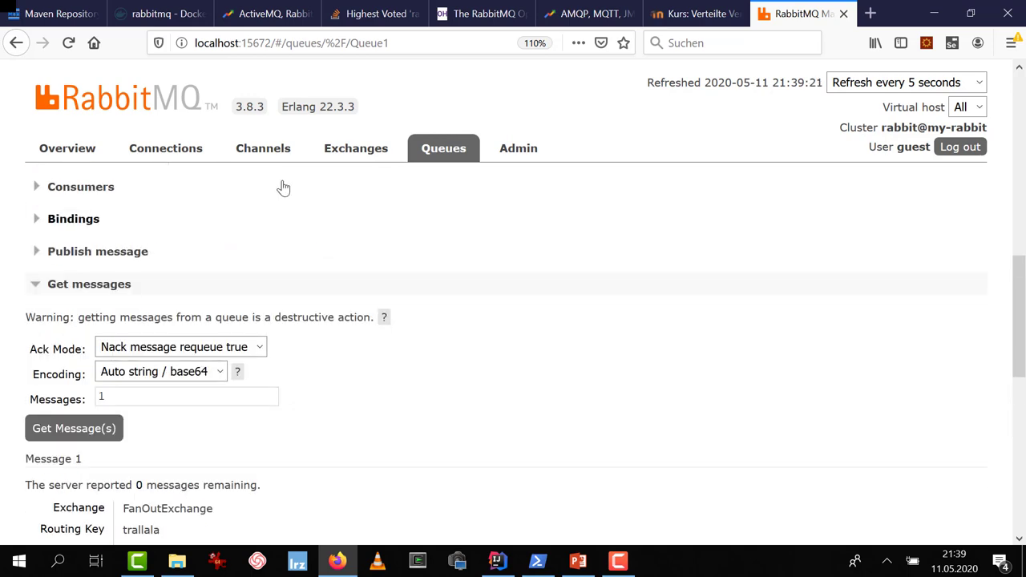
scroll(312, 232, "up", 6)
scroll(310, 233, "up", 5)
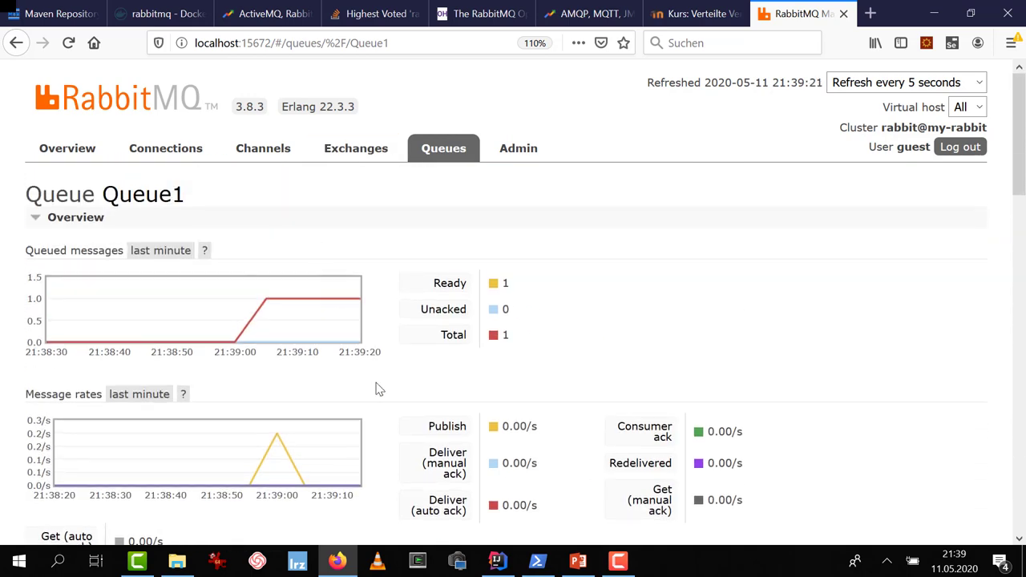
Step: Switch to PowerPoint, review the Publisher Subscriber slide and the direct delivery slide, and highlight the routing key keyB
left_click(578, 562)
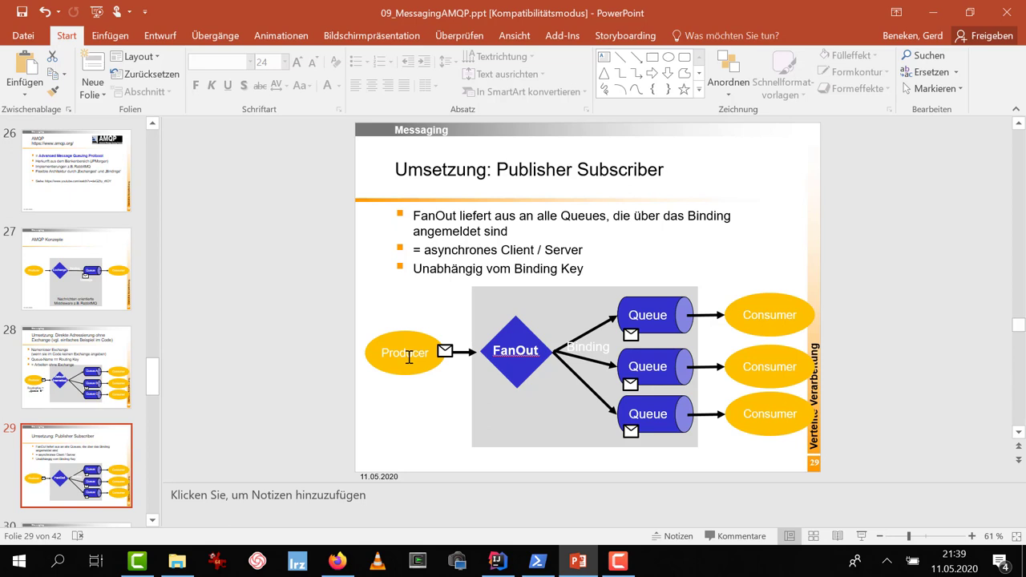
scroll(53, 469, "down", 2)
left_click(76, 481)
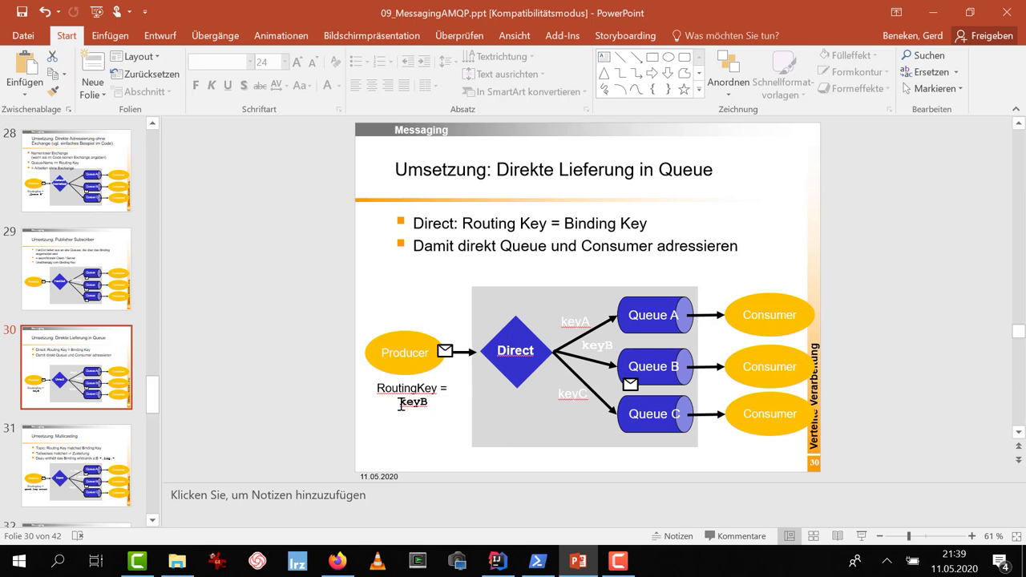
double_click(401, 404)
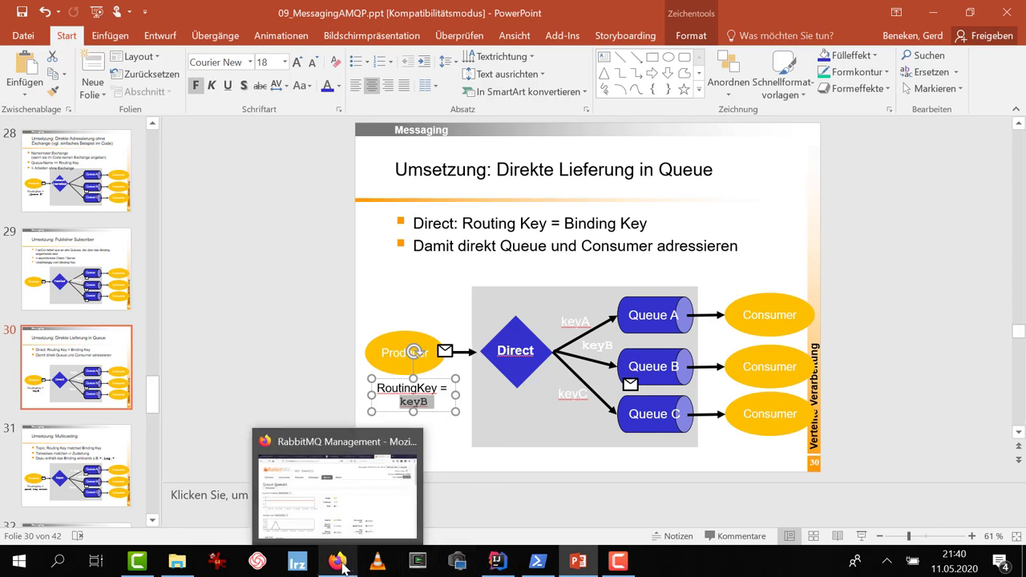
Step: Return to RabbitMQ in Firefox and add a durable exchange named DirectExchange of type direct
left_click(342, 565)
left_click(361, 147)
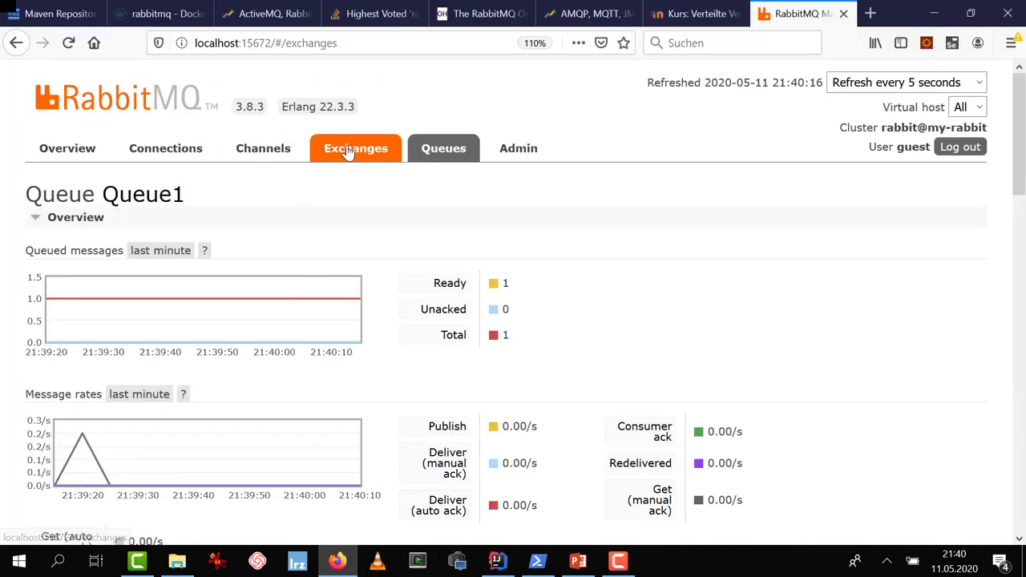
scroll(291, 253, "down", 5)
left_click(238, 297)
type("D")
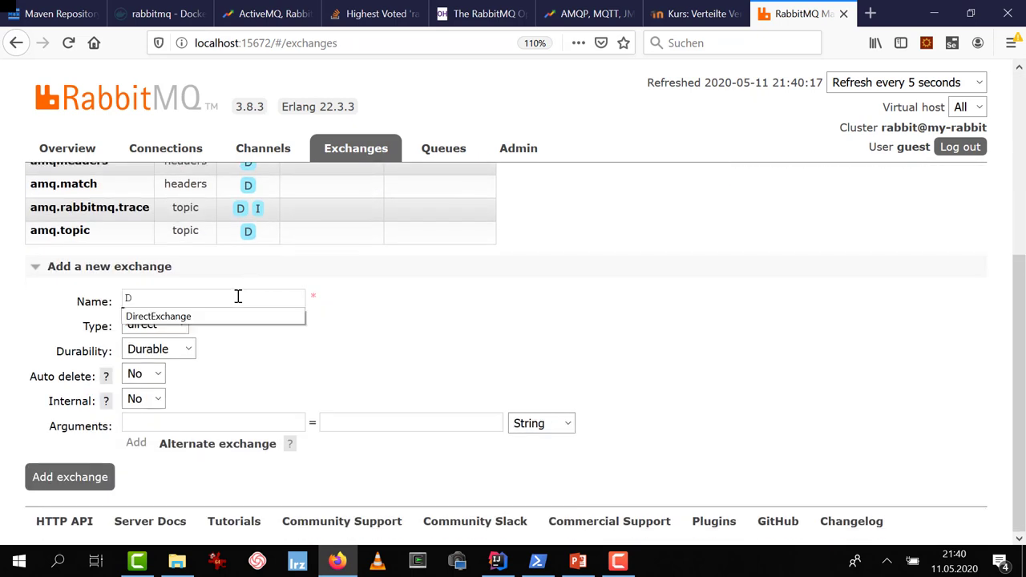
key("Down")
key("Return")
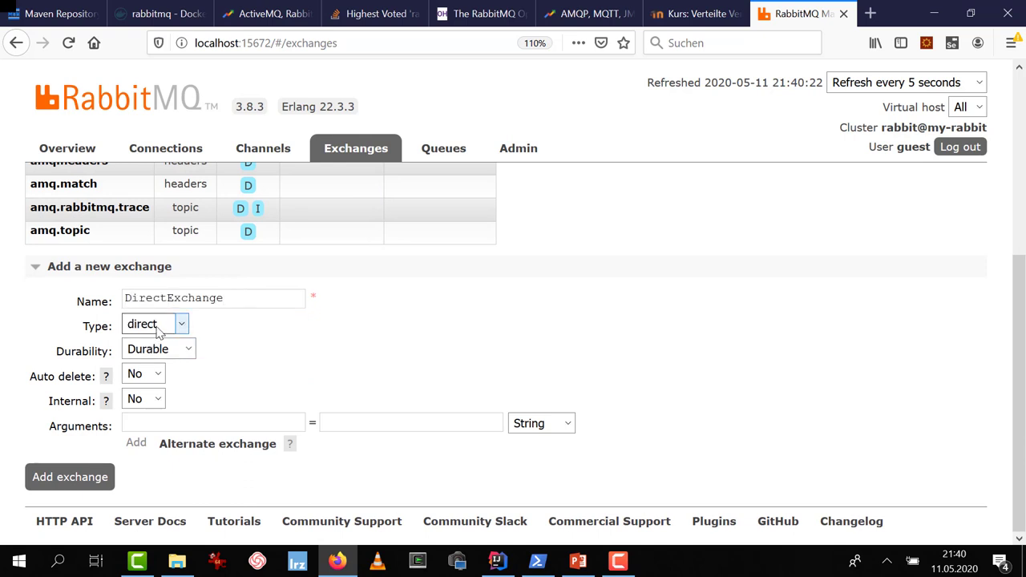
left_click(93, 491)
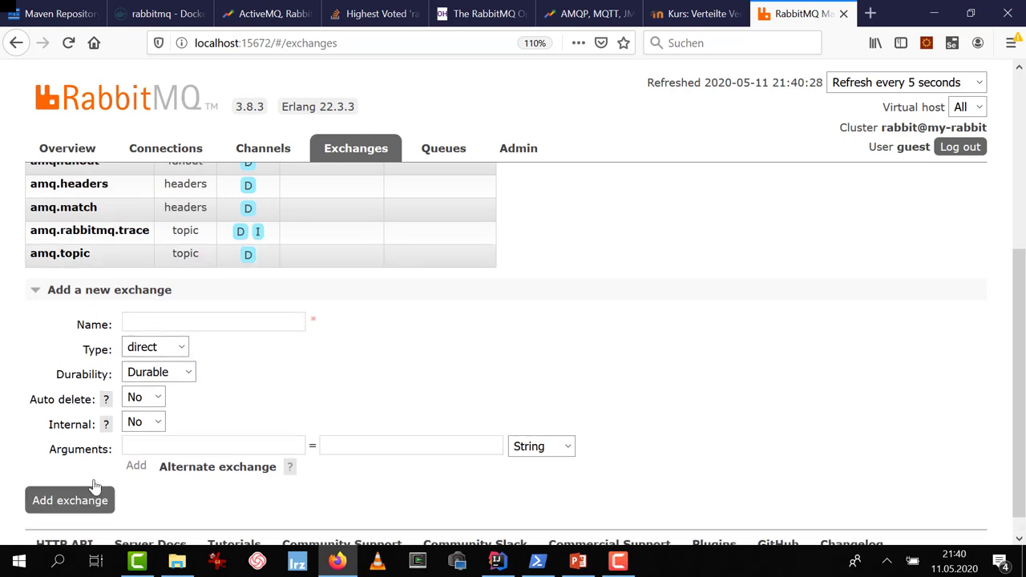
Step: Open DirectExchange and bind it to the queue Queue1 with routing key log.error
scroll(272, 397, "down", 1)
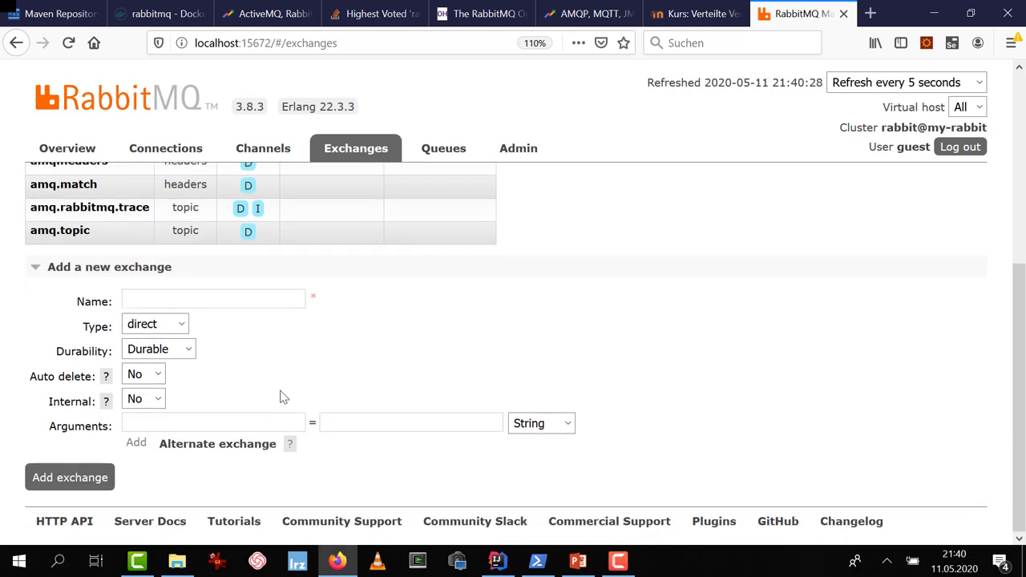
scroll(164, 385, "up", 4)
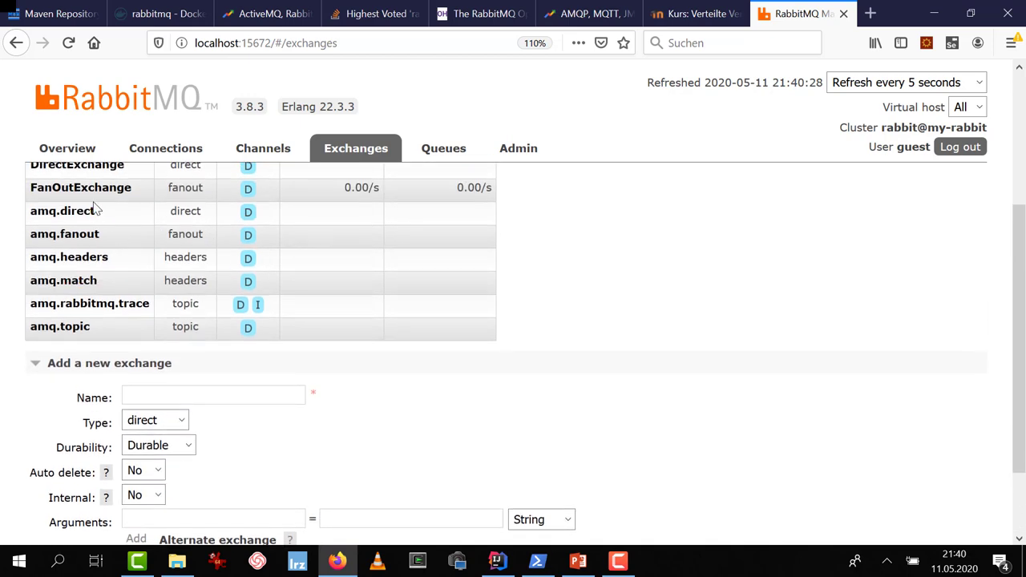
left_click(77, 258)
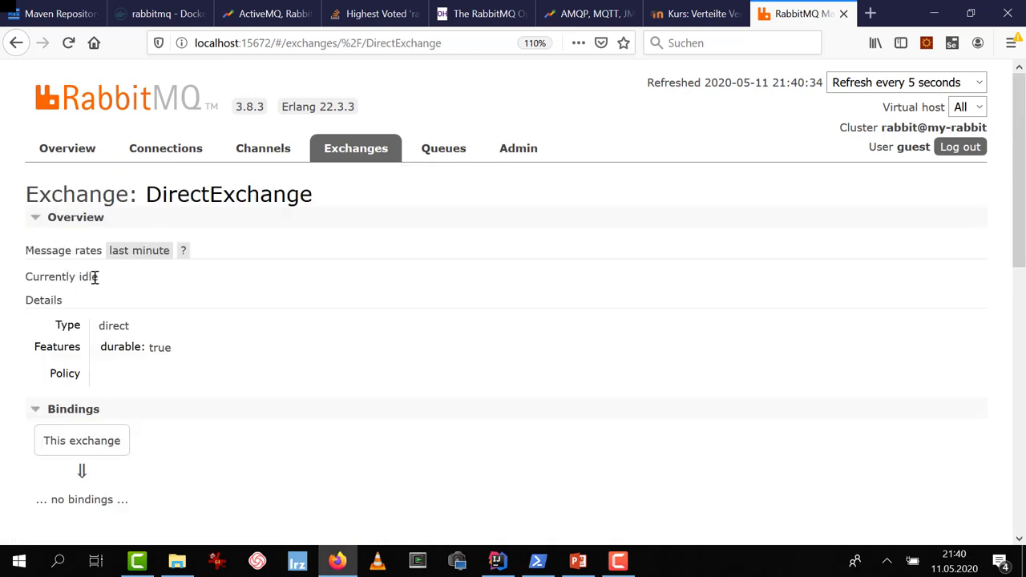
scroll(189, 363, "down", 6)
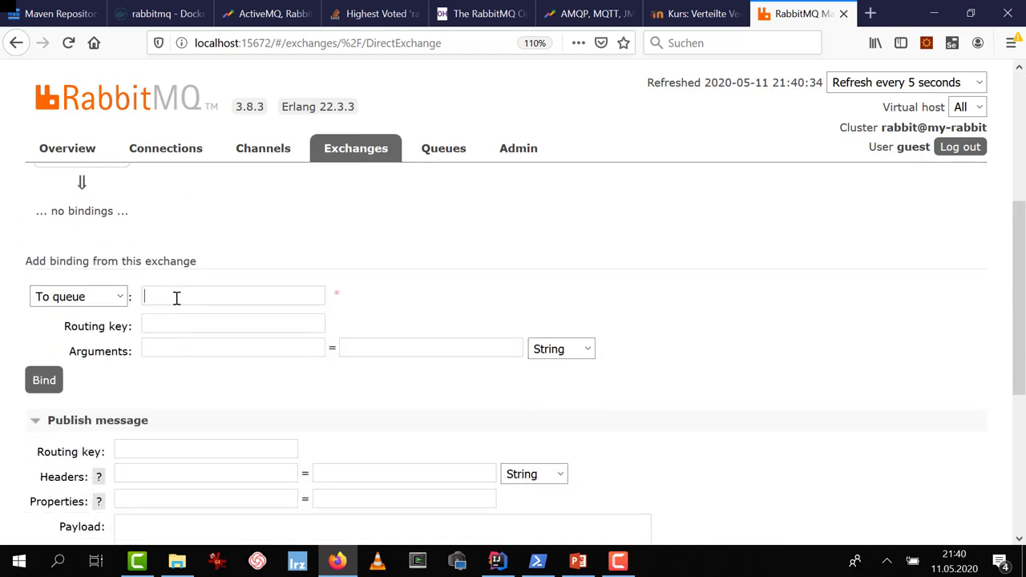
type("Queu")
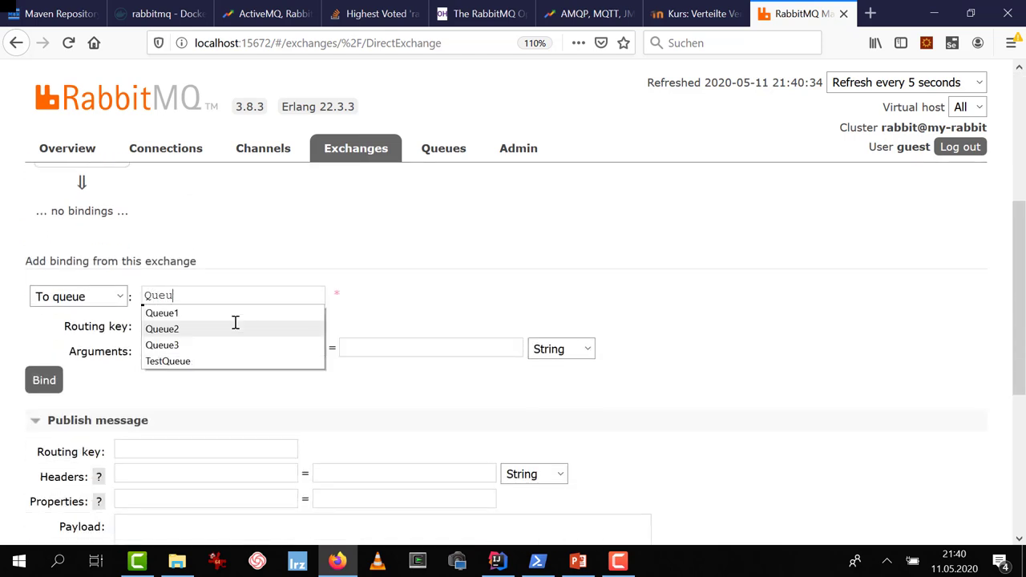
type("e")
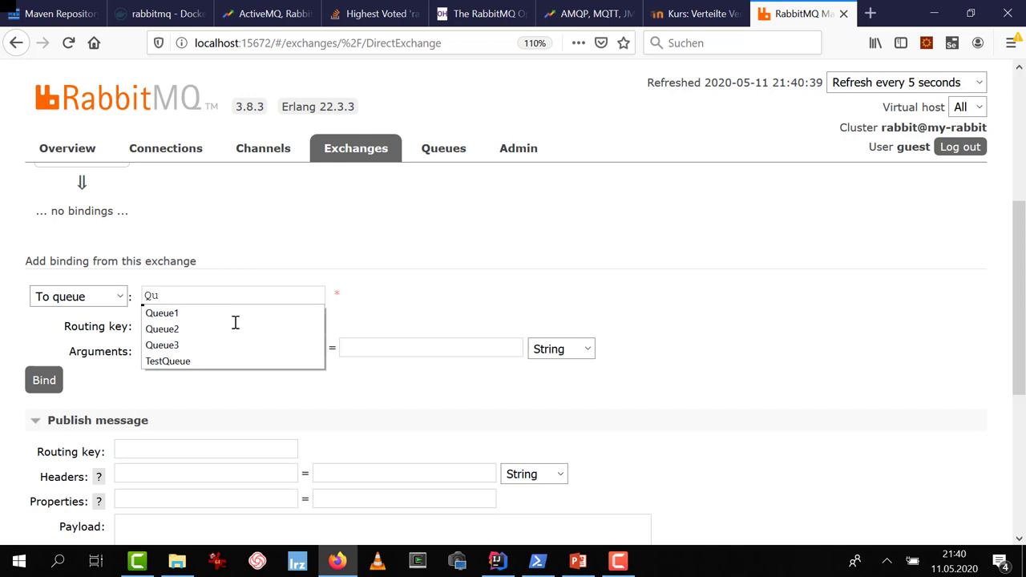
type("1")
left_click(235, 322)
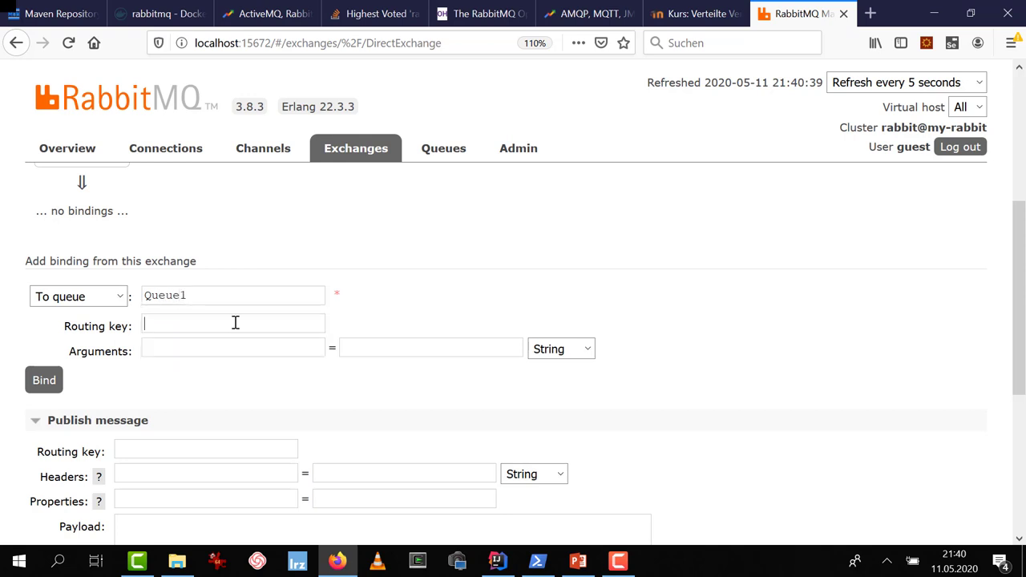
type("e")
key("BackSpace")
type("log.e")
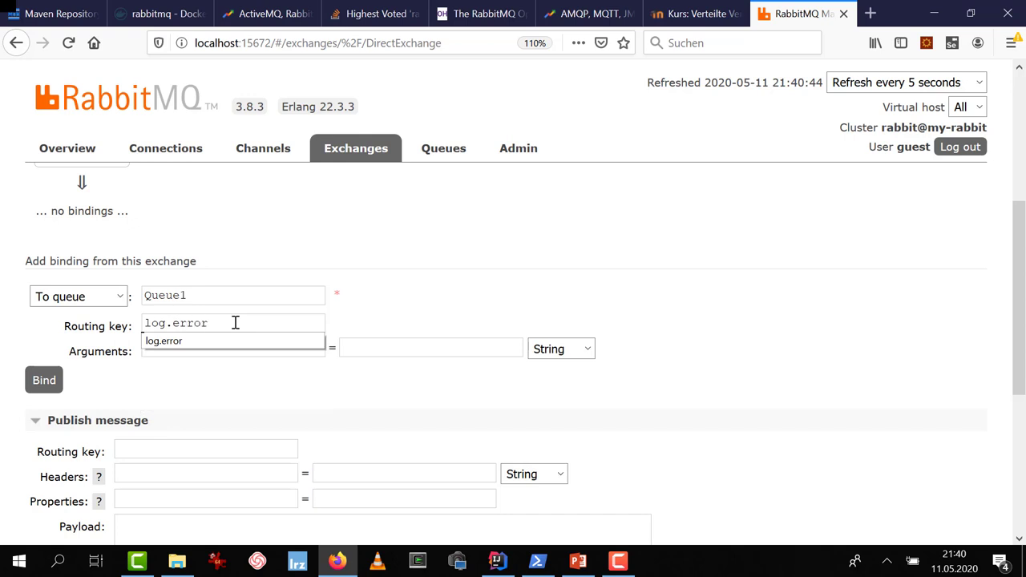
type("rror")
left_click(44, 380)
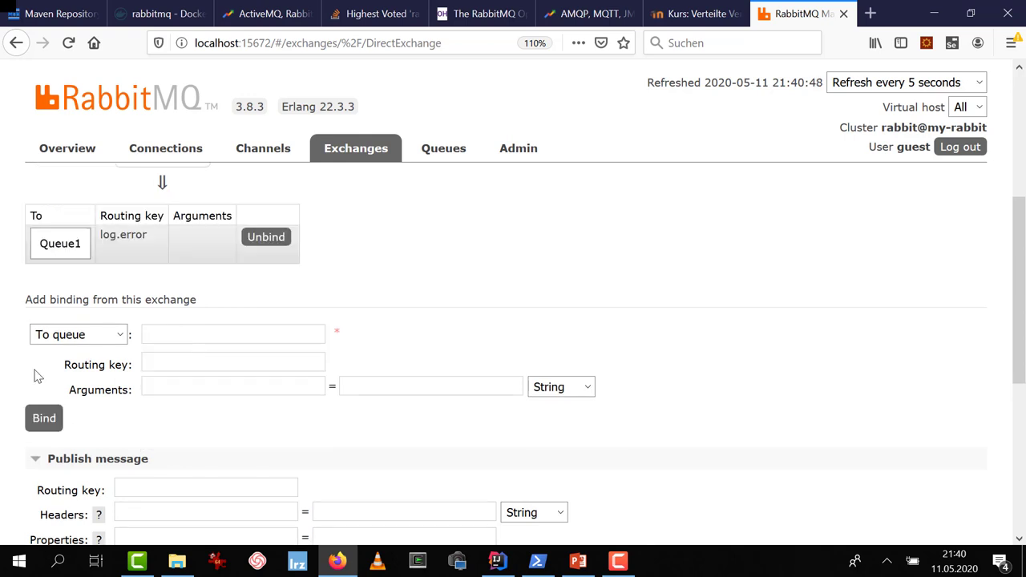
Step: Bind DirectExchange to the queue Queue2 with routing key log.warning
left_click(162, 335)
type("Queue3")
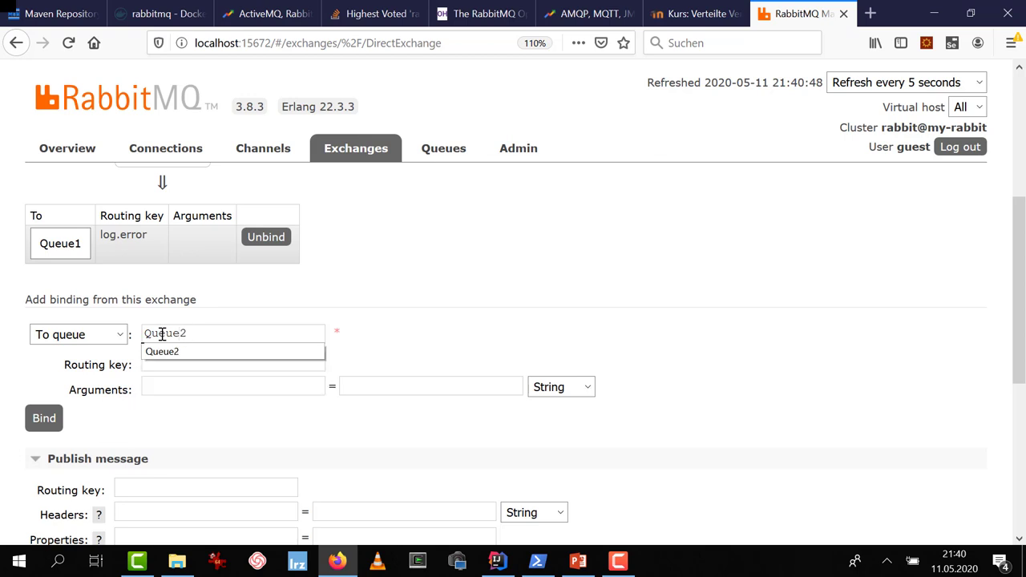
left_click(181, 363)
type("log.warning")
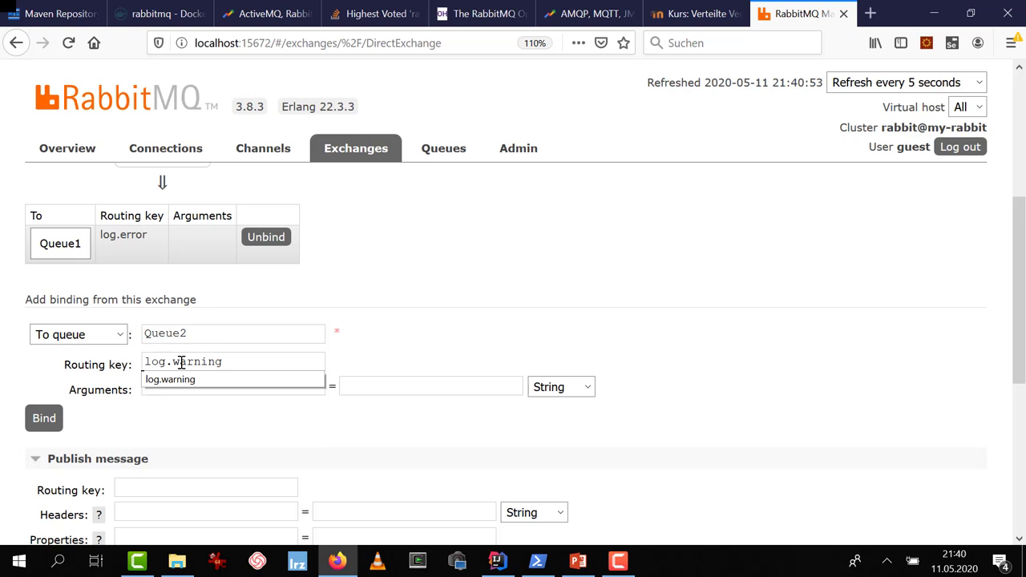
left_click(44, 418)
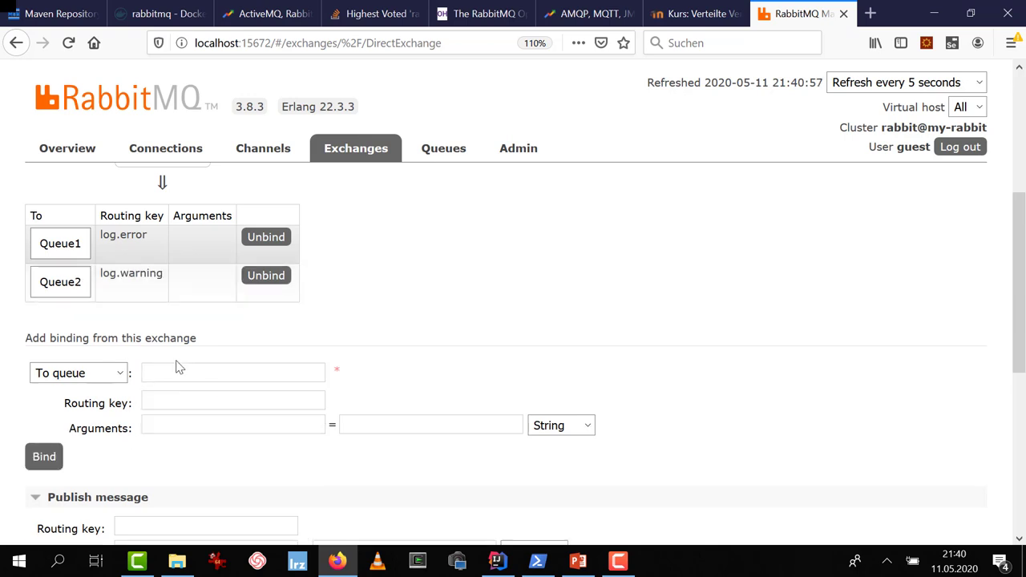
Step: Bind DirectExchange to the queue Queue3 with routing key log.info
left_click(176, 374)
type("Queu")
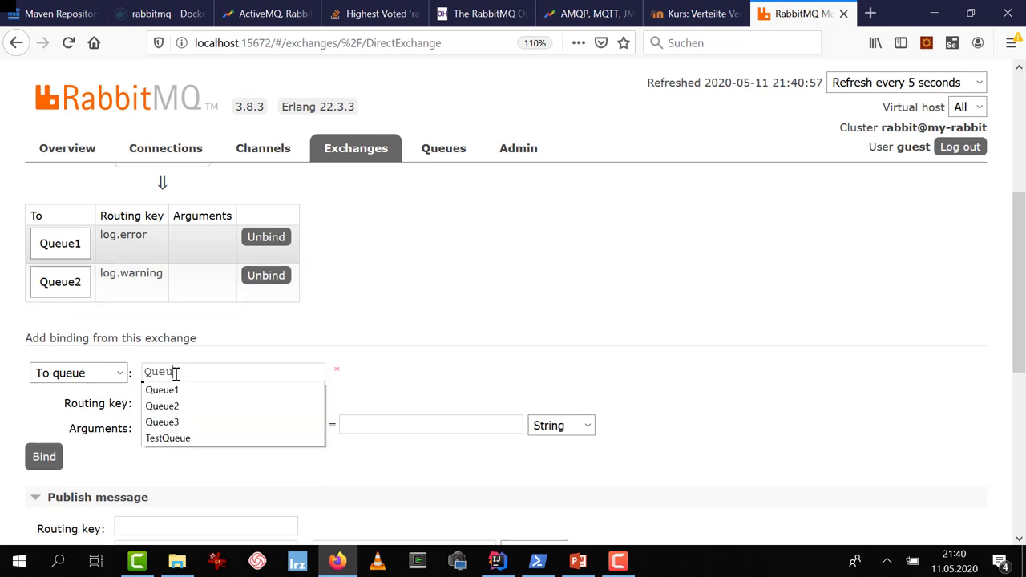
type("e3")
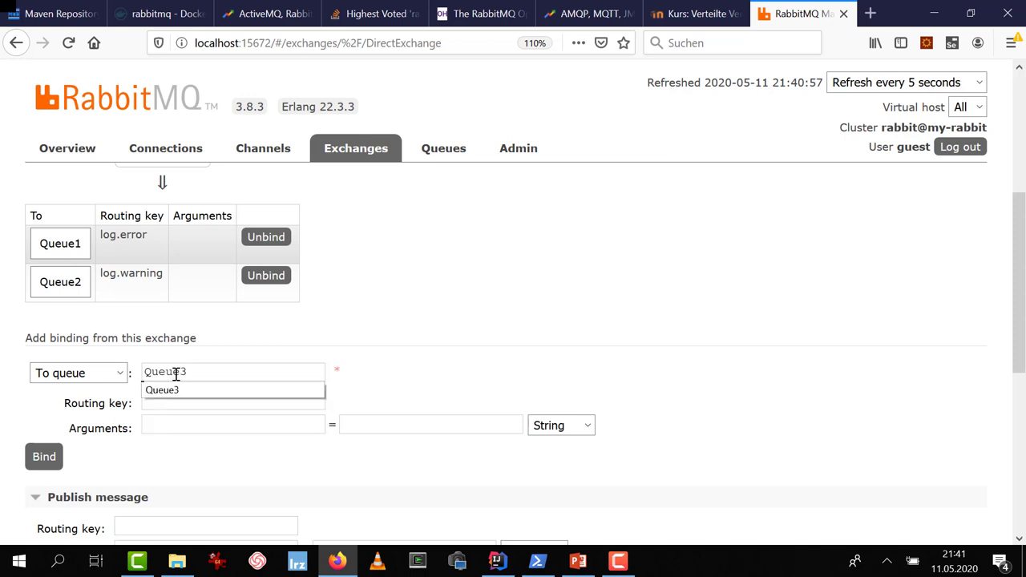
key("Tab")
type("log.info")
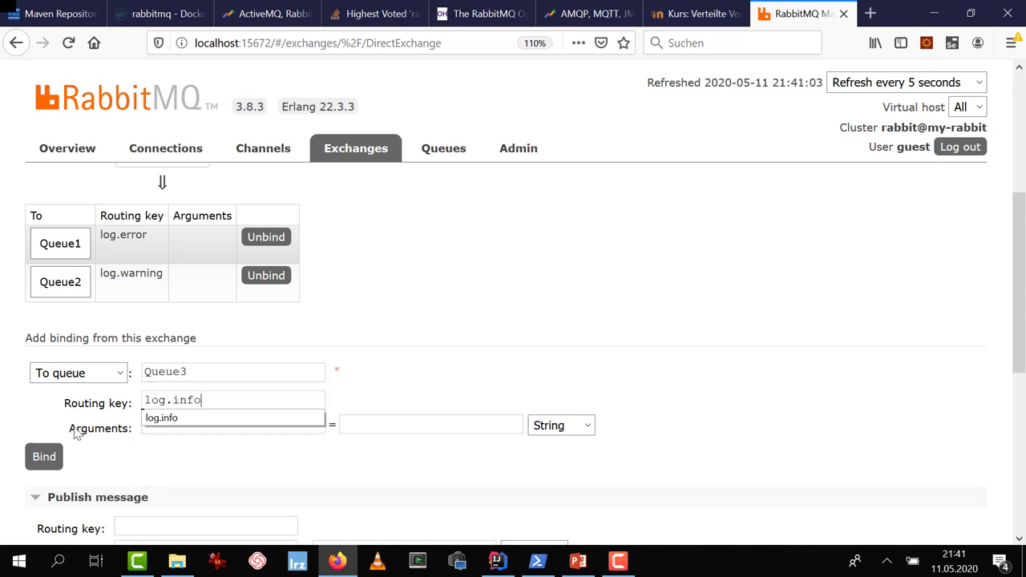
left_click(44, 459)
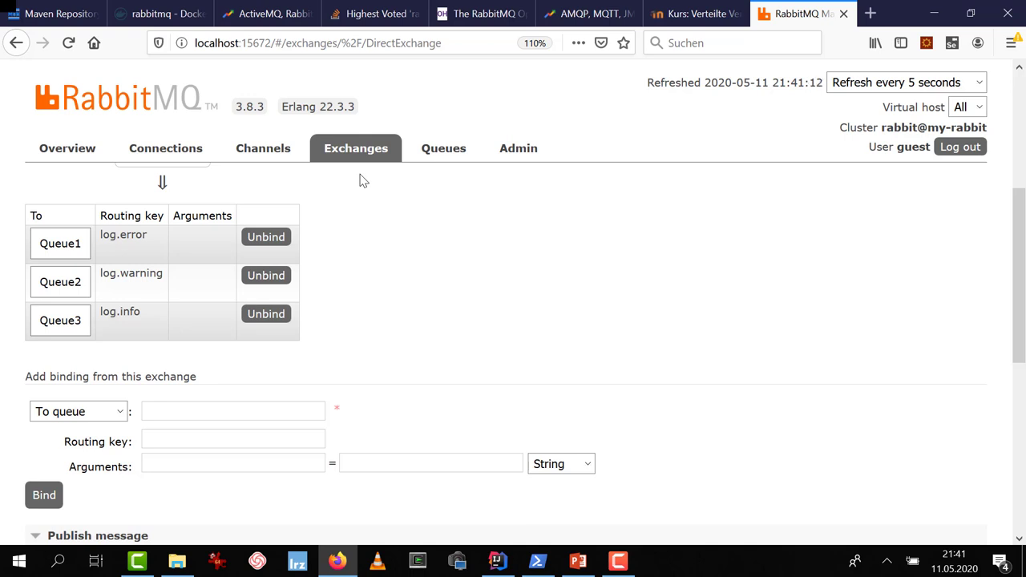
Step: Check the queue list, then publish the message "Ich bin eine Warning" through DirectExchange with routing key log.warning
left_click(419, 151)
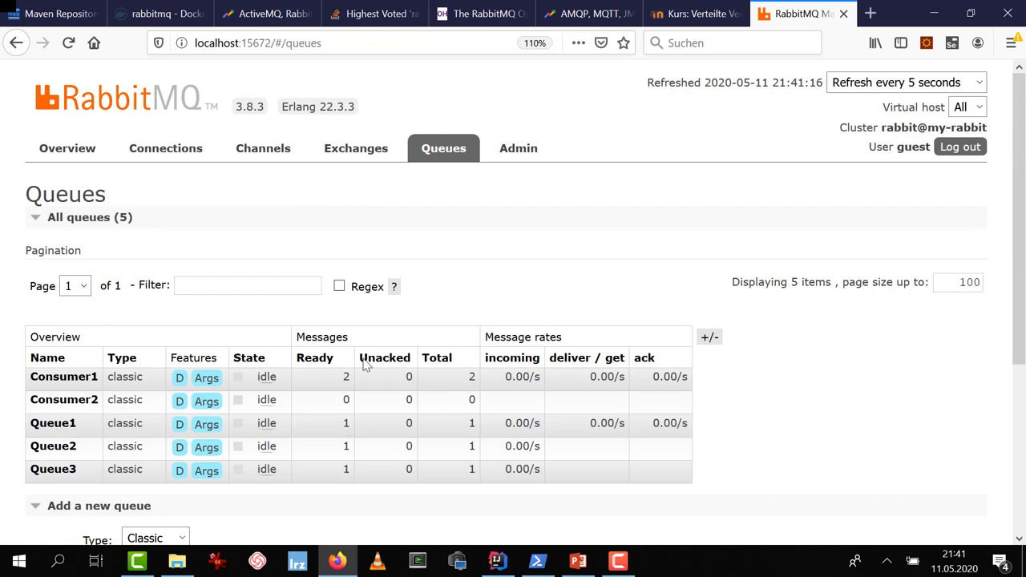
left_click(356, 149)
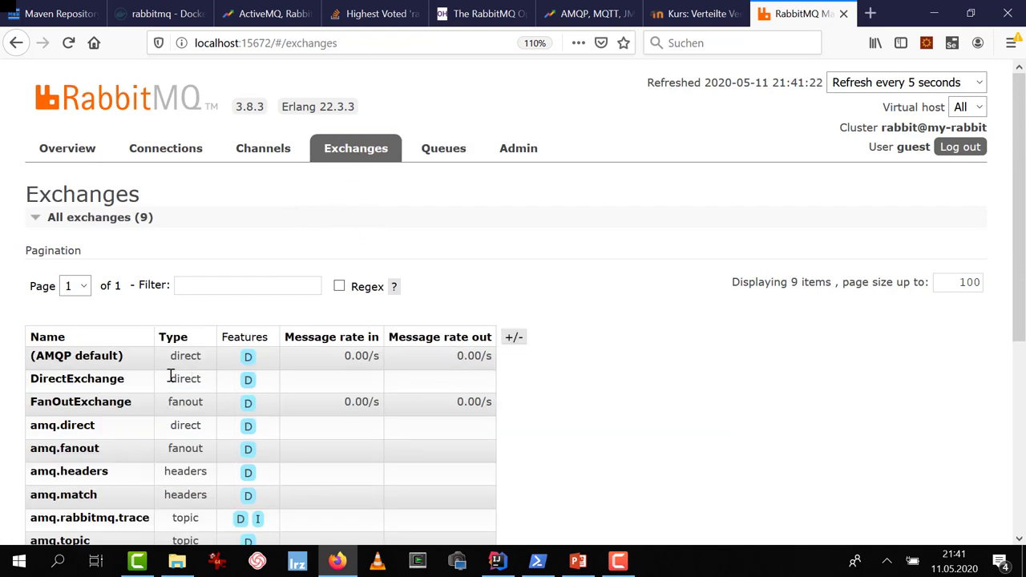
left_click(120, 379)
scroll(270, 368, "down", 5)
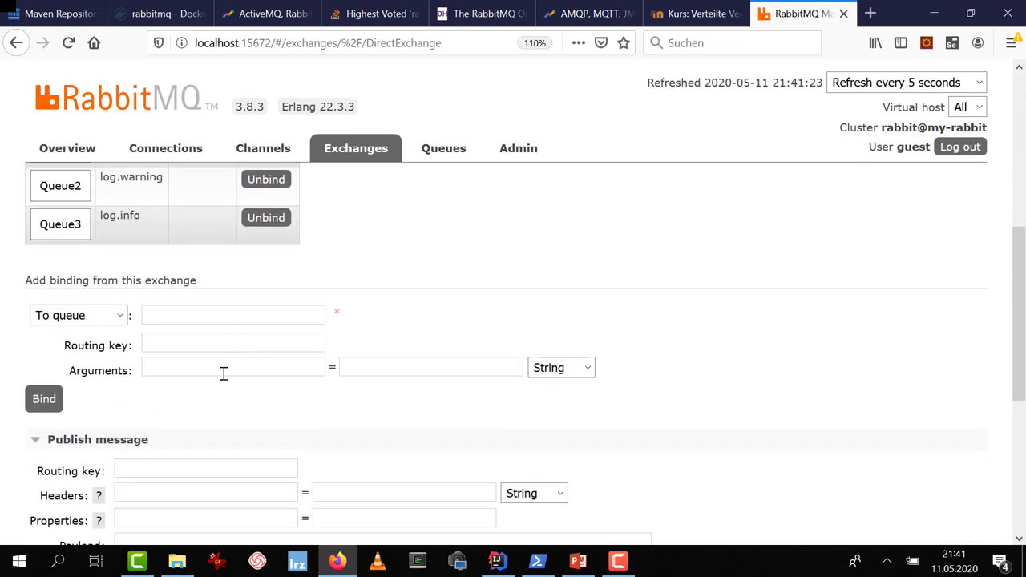
scroll(189, 474, "down", 3)
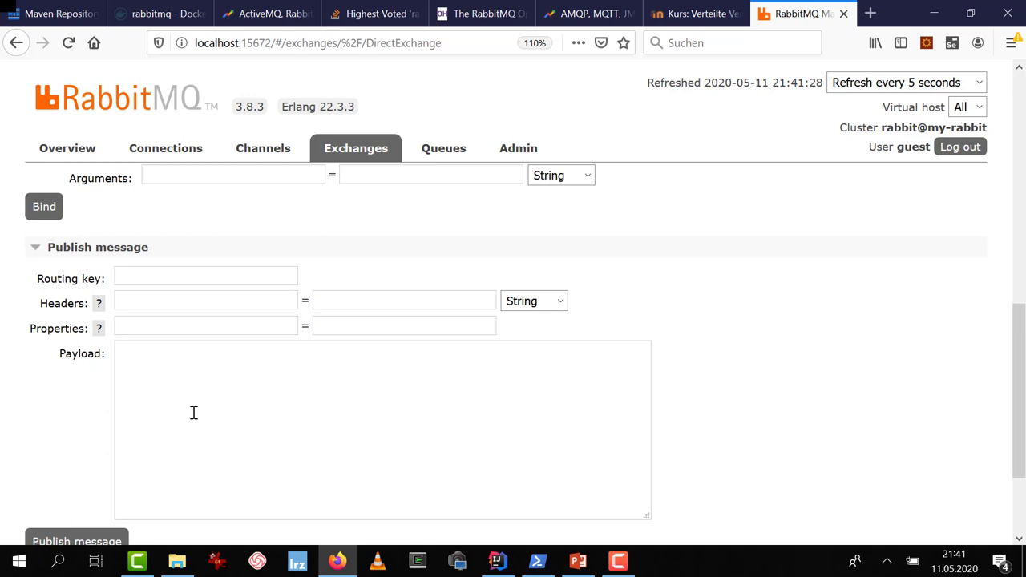
type("og.warning")
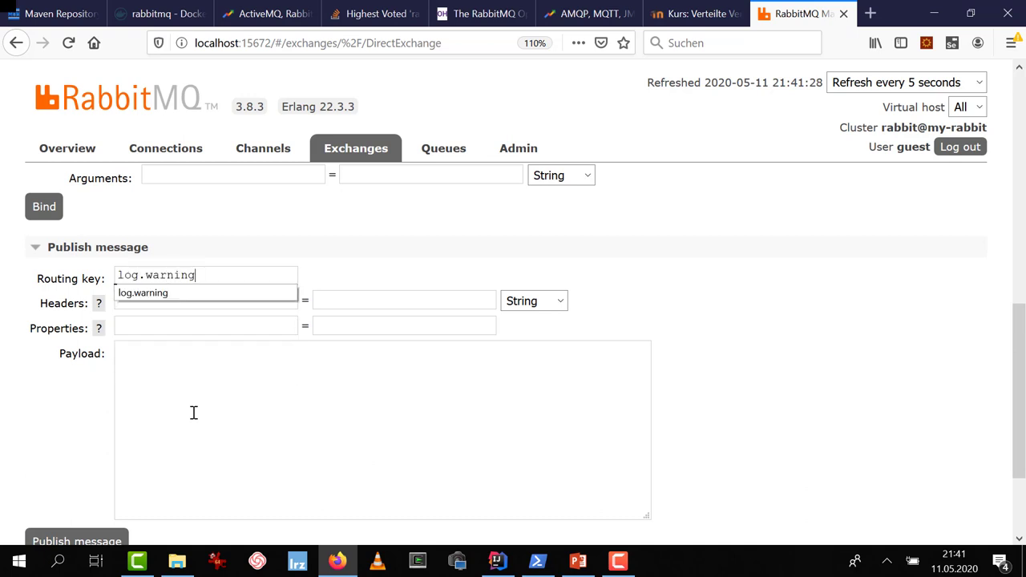
left_click(194, 412)
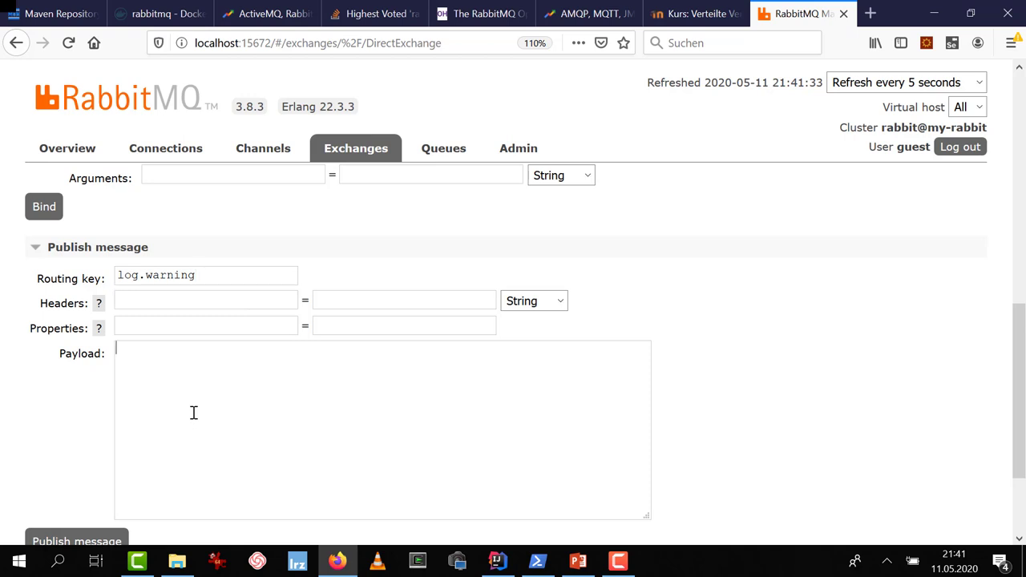
type("Ich bin eine Warning")
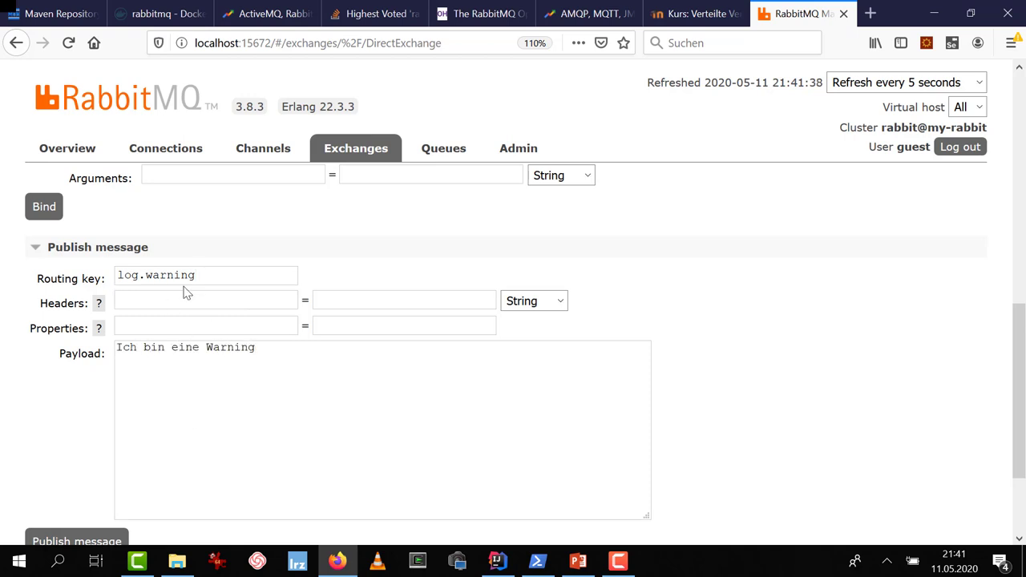
scroll(243, 296, "down", 1)
scroll(243, 296, "down", 1)
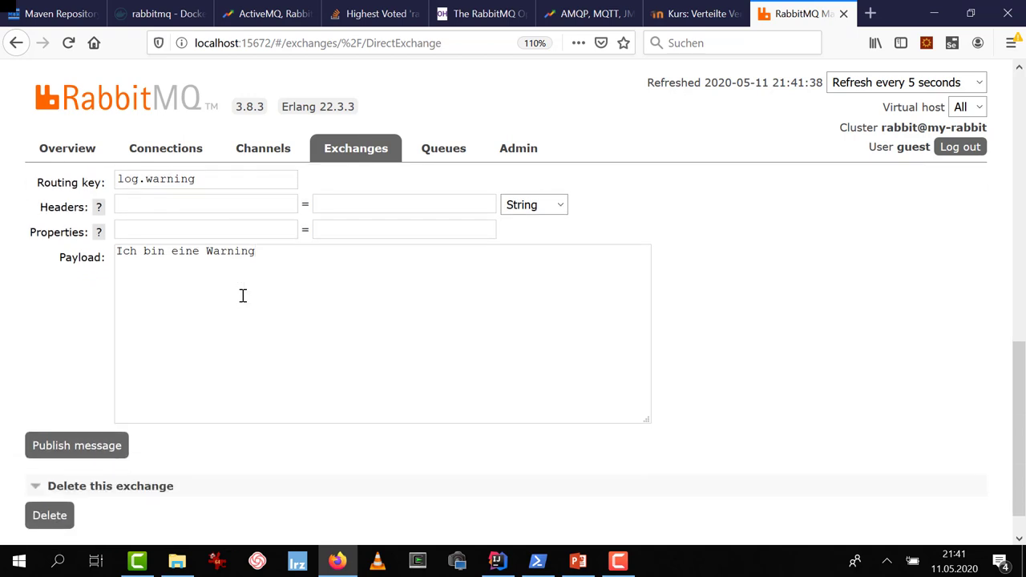
left_click(109, 448)
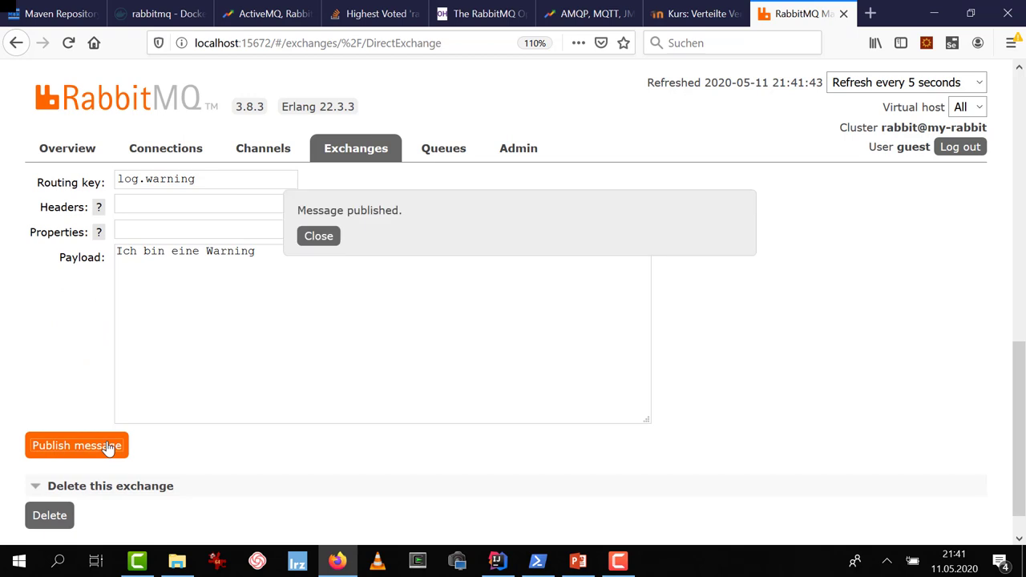
left_click(313, 243)
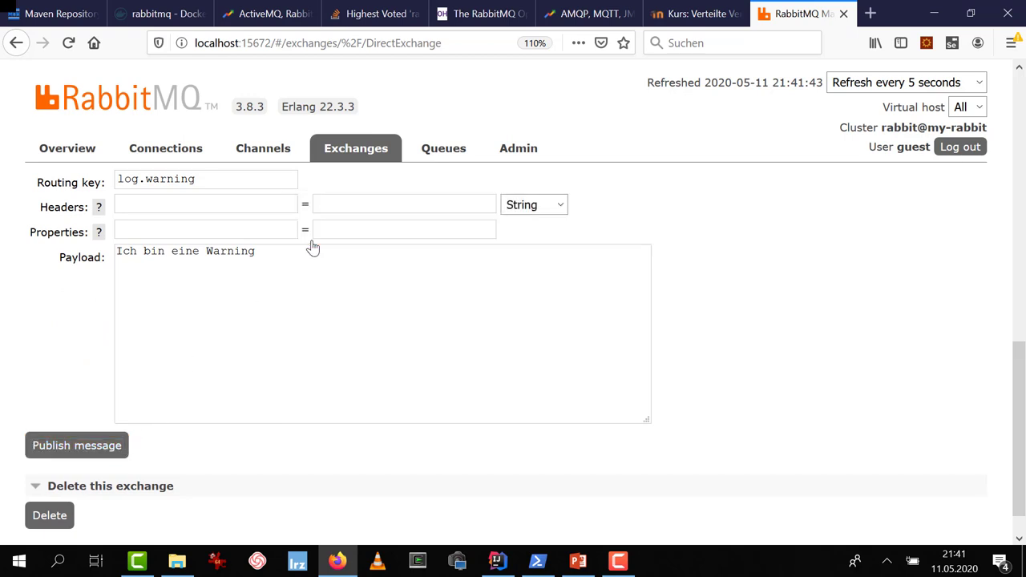
Step: Refresh the queue list to check the message counts, then open Queue2 and review its bindings
left_click(420, 150)
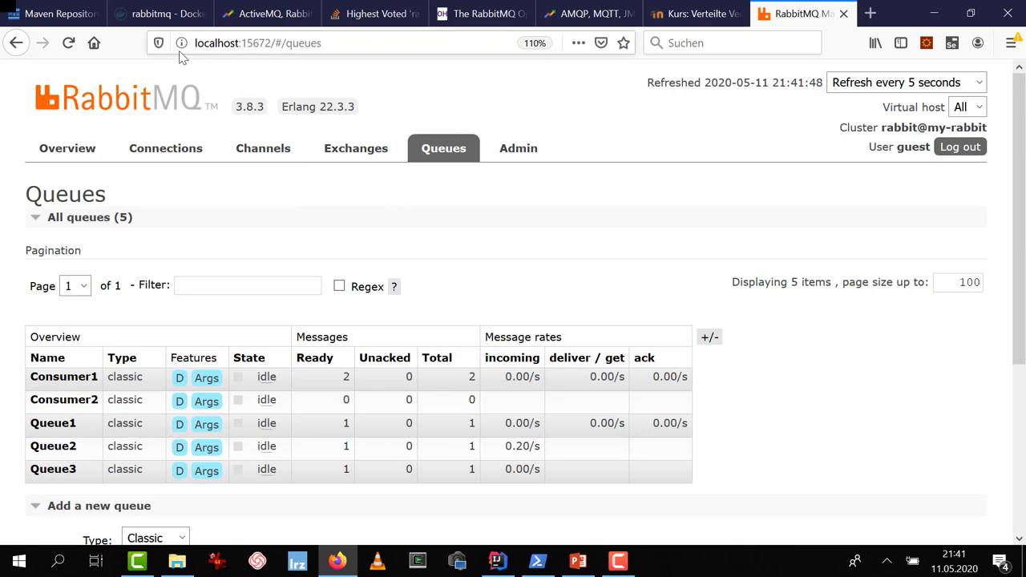
left_click(77, 48)
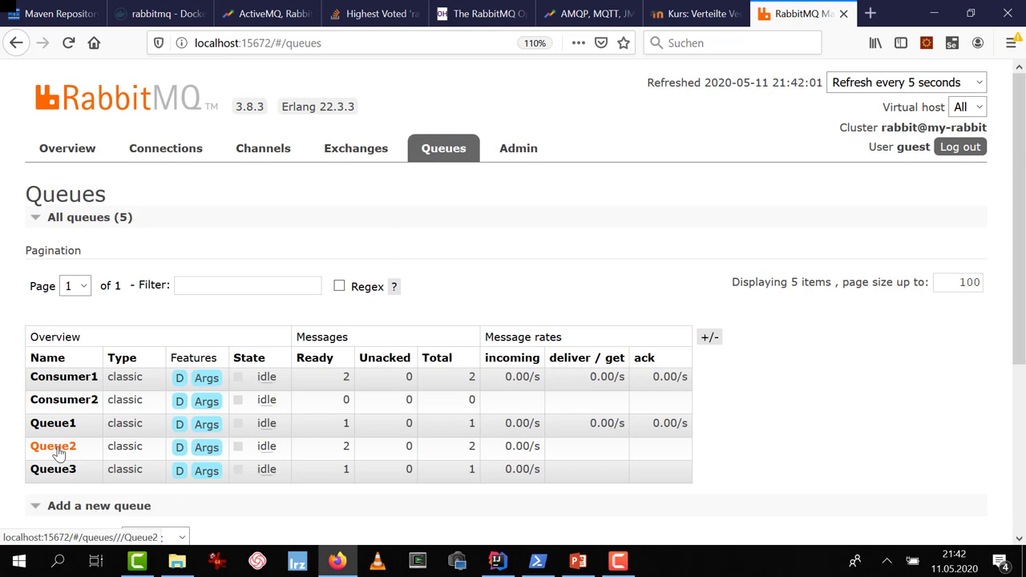
left_click(56, 446)
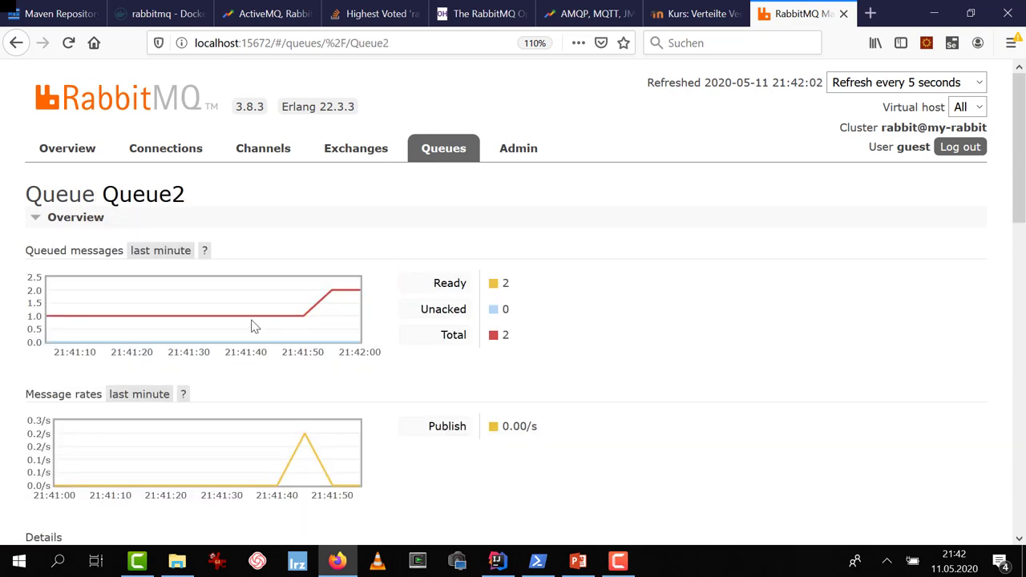
scroll(255, 323, "down", 6)
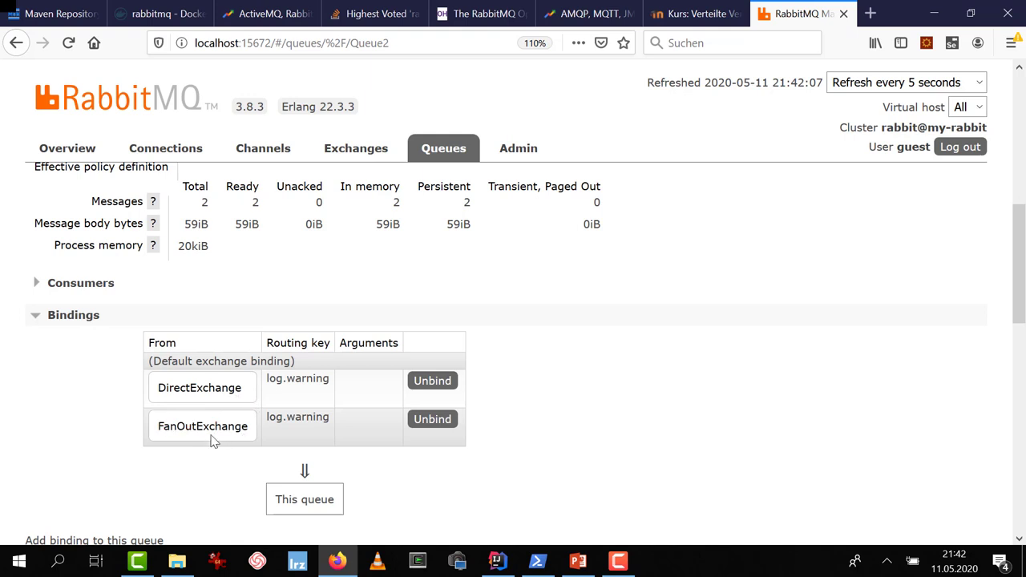
scroll(192, 434, "down", 4)
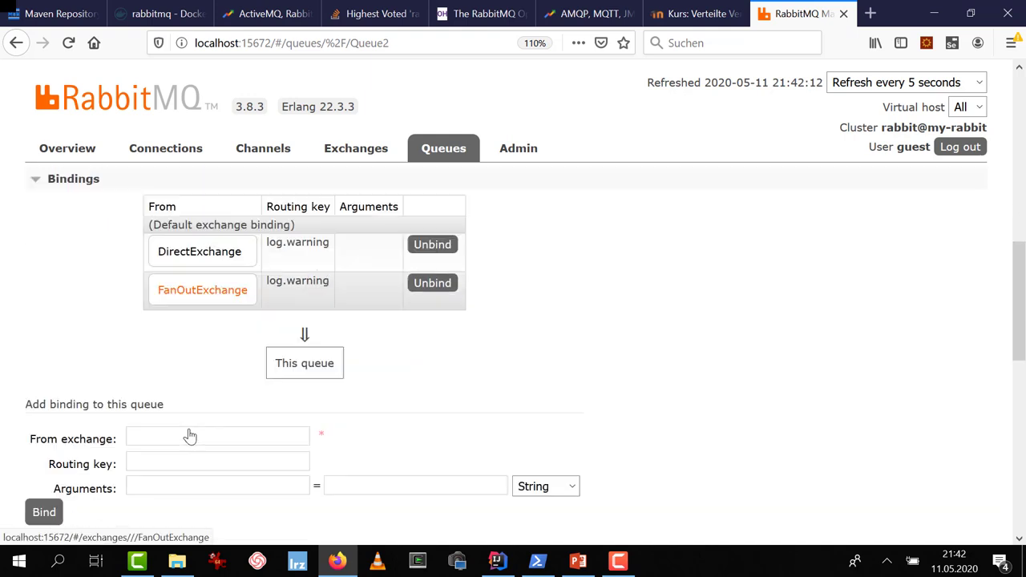
scroll(62, 415, "down", 1)
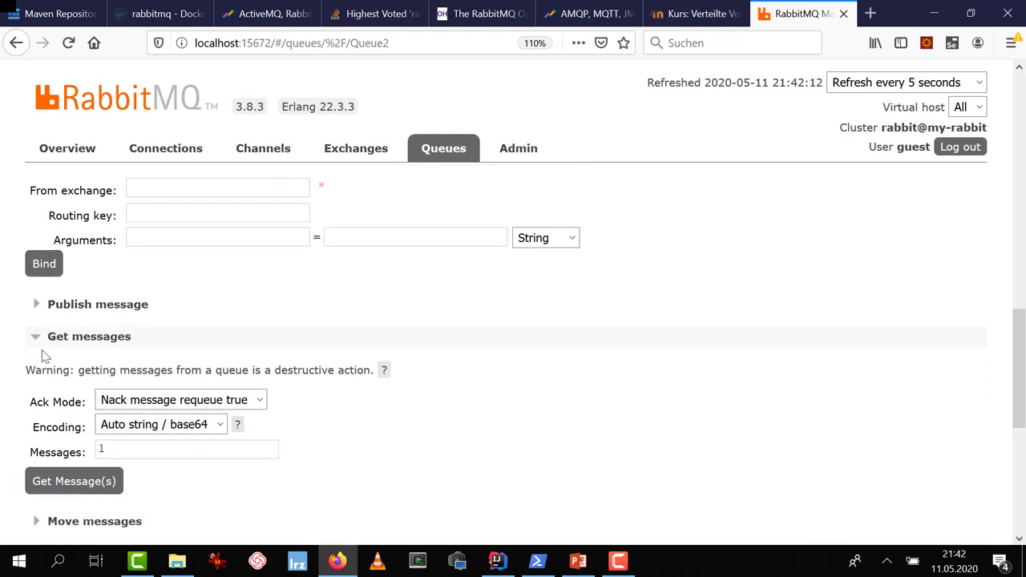
Step: Get 2 messages from Queue2 and examine each one's exchange, routing key and payload
left_click(42, 338)
left_click(42, 339)
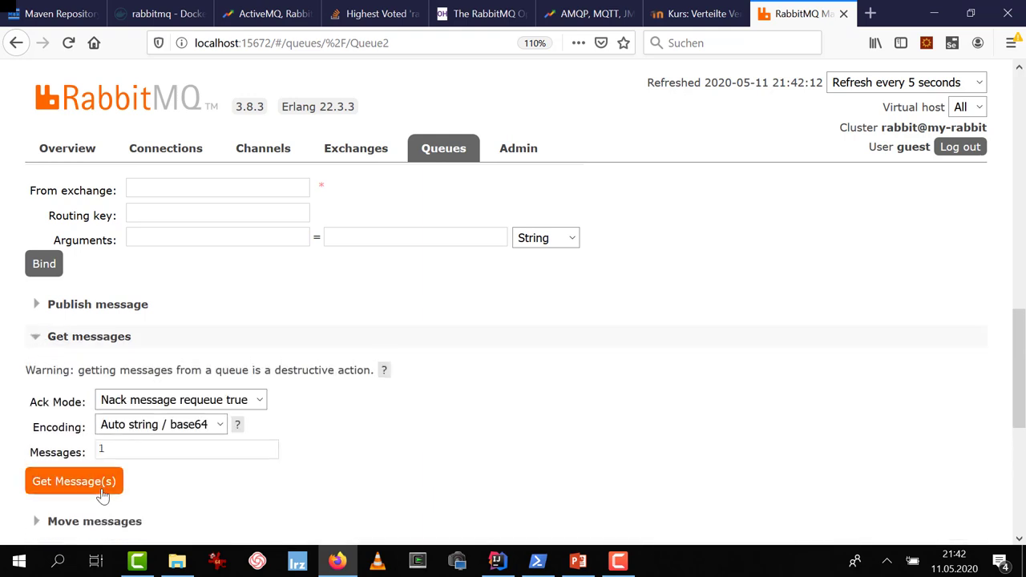
scroll(112, 449, "down", 1)
left_click_drag(126, 360, 85, 356)
type("2")
left_click(44, 386)
scroll(145, 446, "down", 1)
scroll(147, 449, "down", 2)
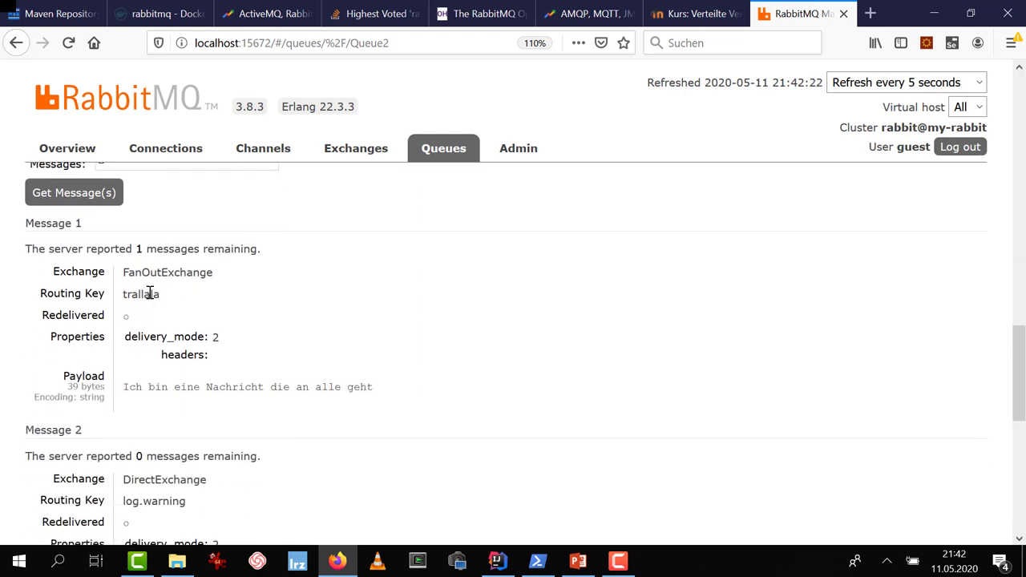
scroll(194, 391, "down", 2)
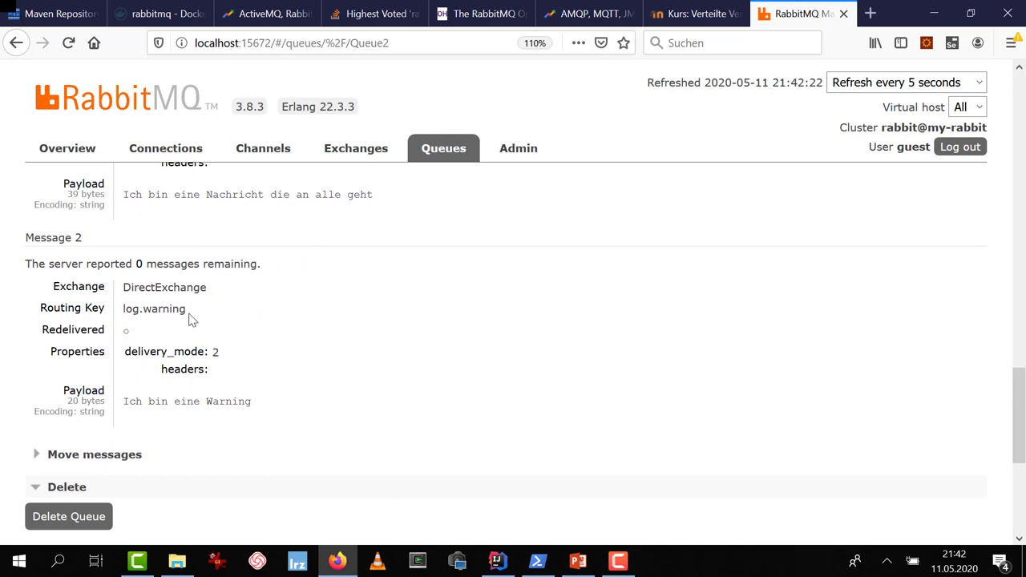
scroll(193, 320, "up", 4)
scroll(201, 321, "up", 5)
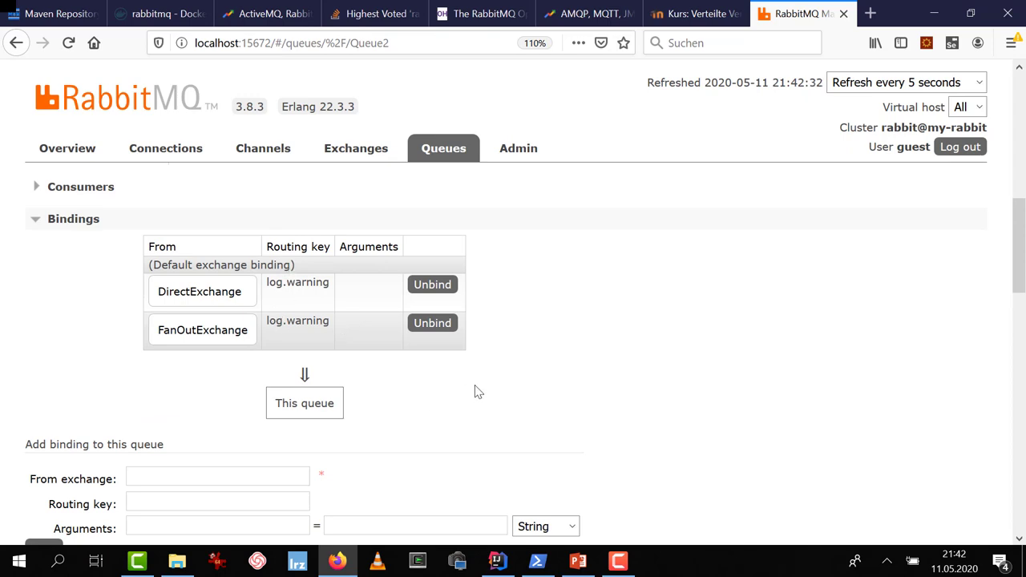
Step: Switch to PowerPoint and review the Multicasting slide about topic exchanges with wildcard bindings
left_click(579, 563)
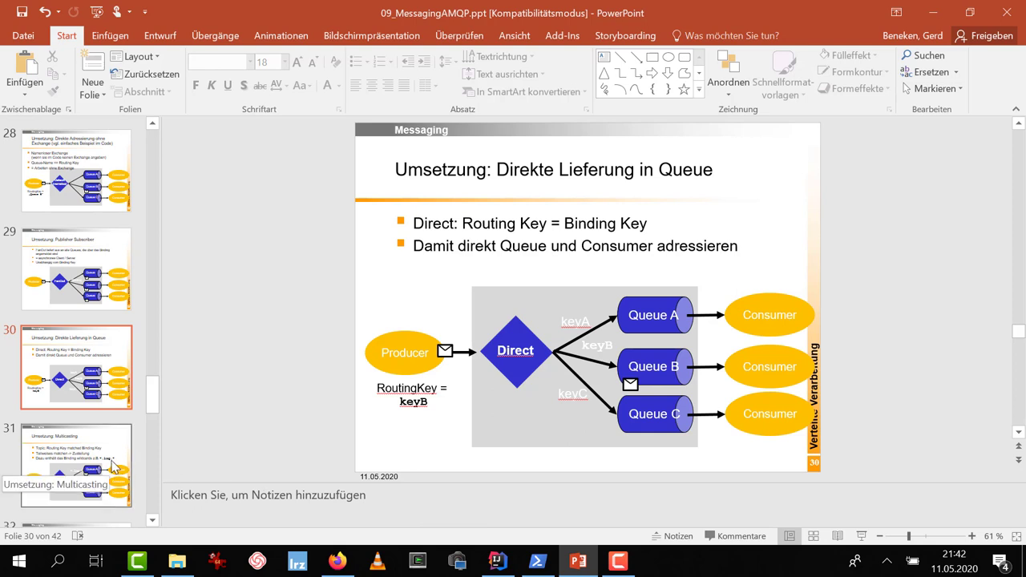
scroll(117, 469, "down", 2)
left_click(125, 401)
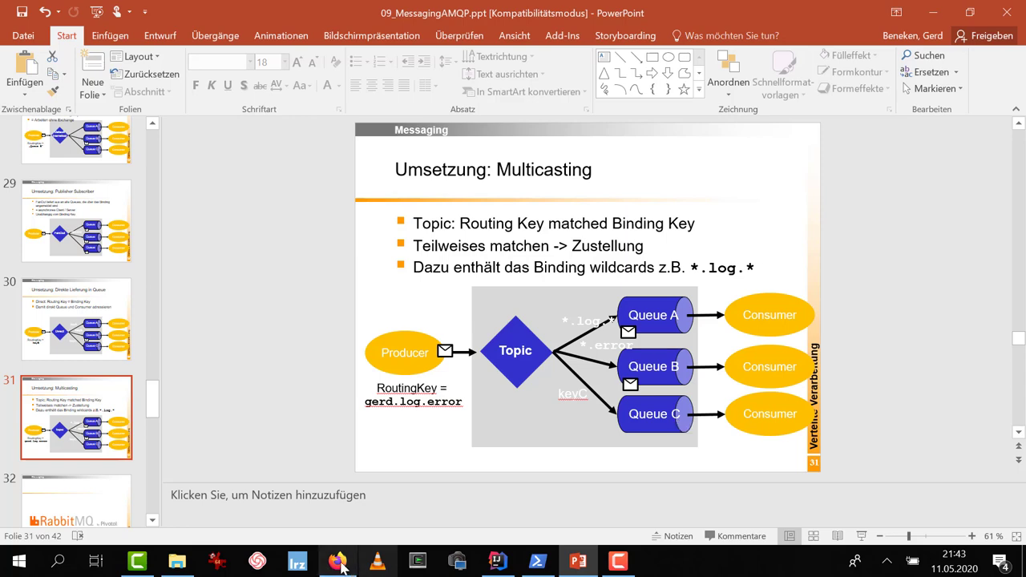
Step: Return to RabbitMQ in Firefox and add a durable exchange named TopicExchange of type topic
left_click(337, 562)
scroll(239, 108, "up", 3)
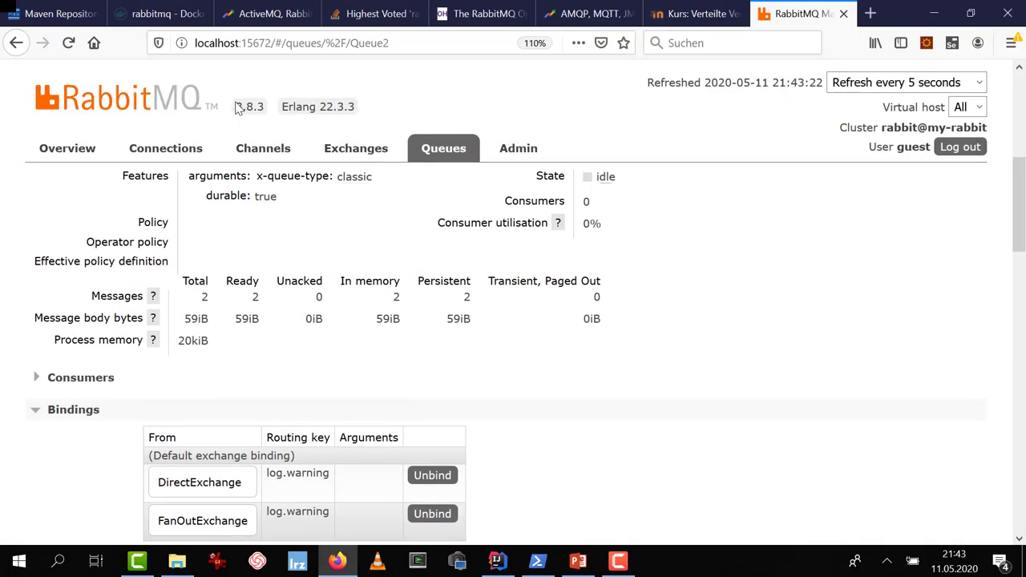
left_click(355, 148)
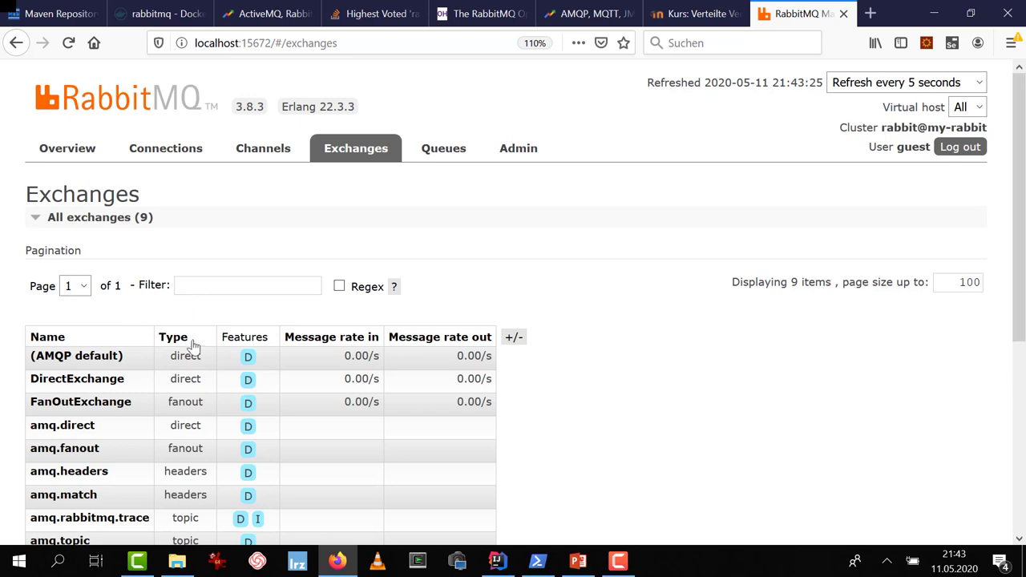
scroll(195, 339, "down", 5)
left_click(183, 298)
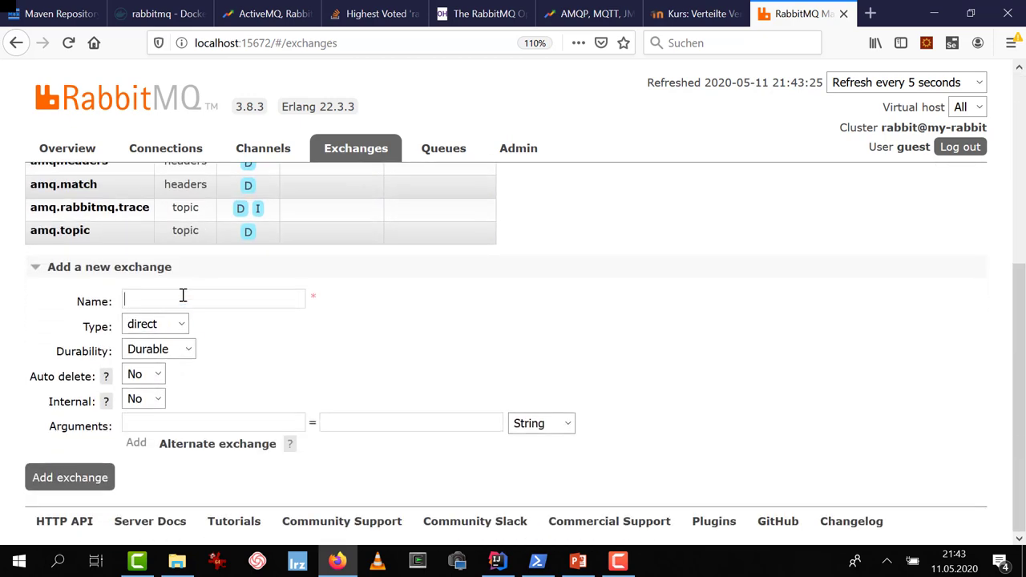
type("Topci")
key("BackSpace")
type("icE")
key("Down")
key("Return")
left_click(178, 325)
left_click(164, 411)
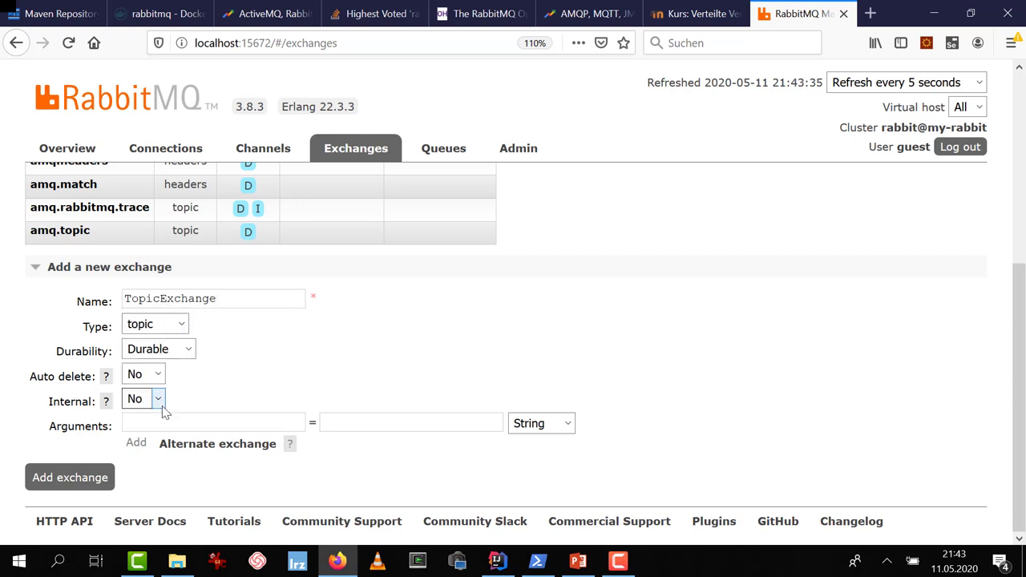
left_click(110, 481)
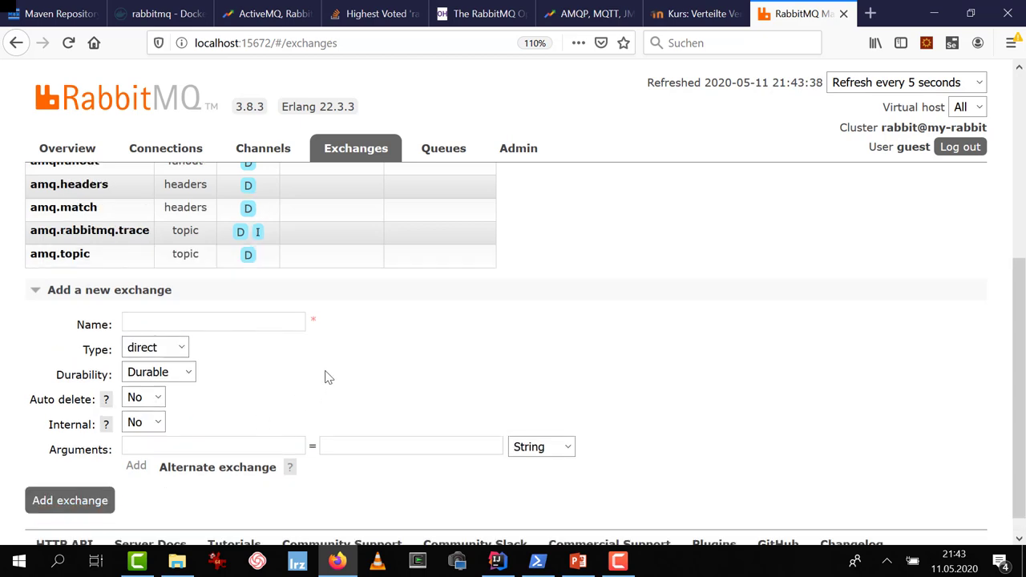
Step: Open TopicExchange and bind it to Queue1 with the routing key *.error
scroll(282, 304, "up", 3)
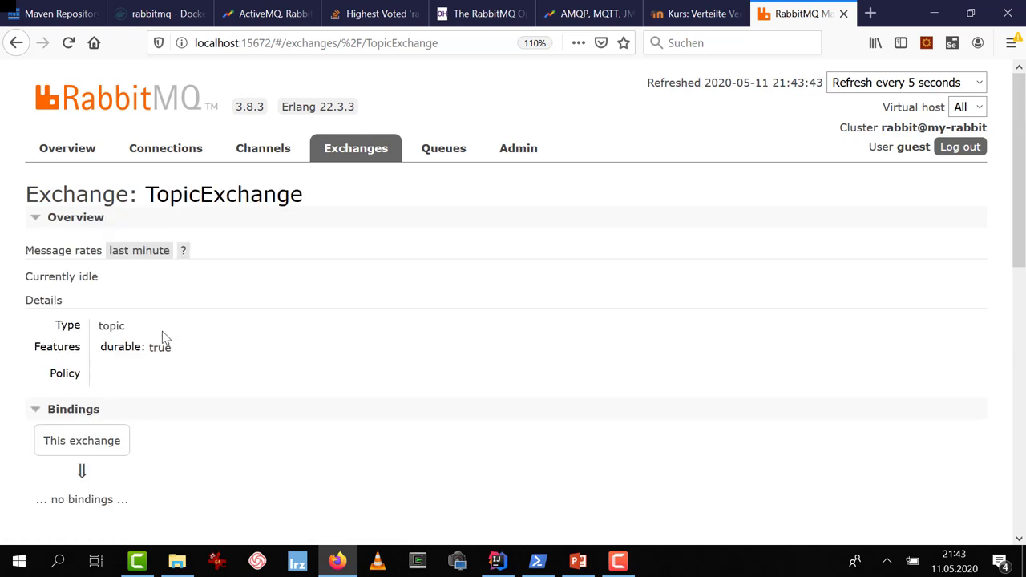
scroll(174, 351, "down", 4)
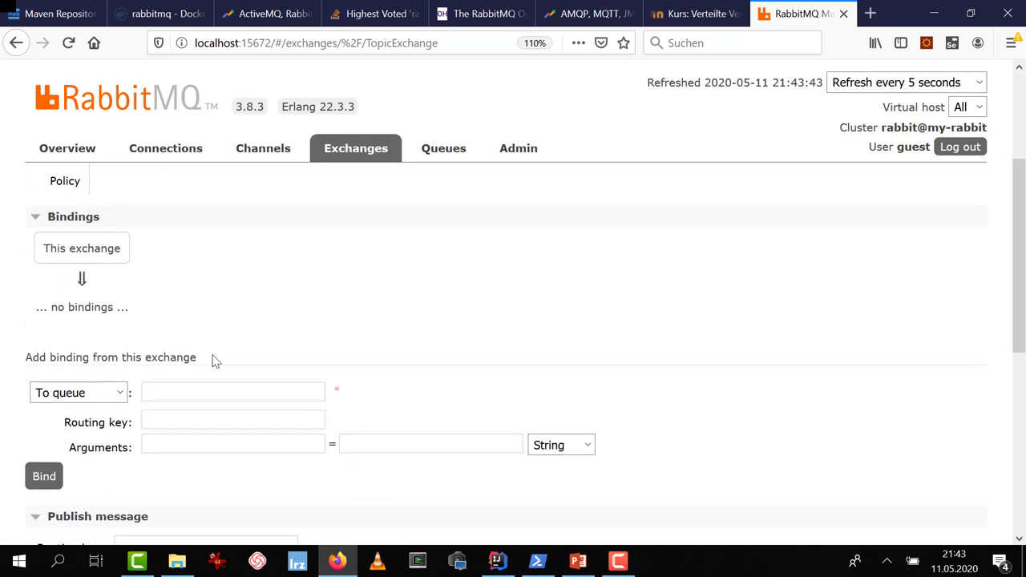
scroll(212, 360, "down", 2)
left_click(189, 299)
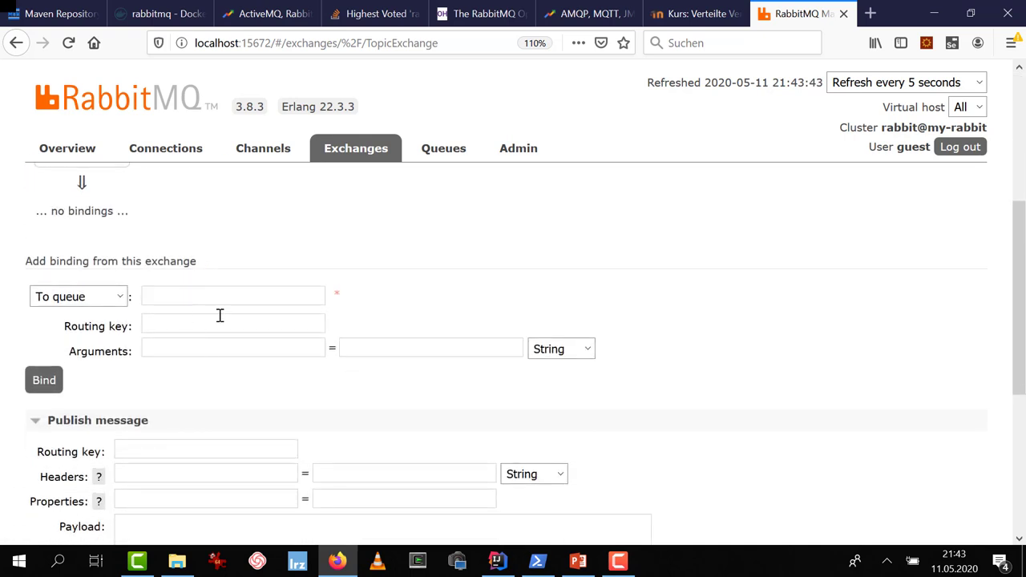
type("Que")
key("Return")
left_click(321, 238)
type("ue1")
key("Tab")
type("*")
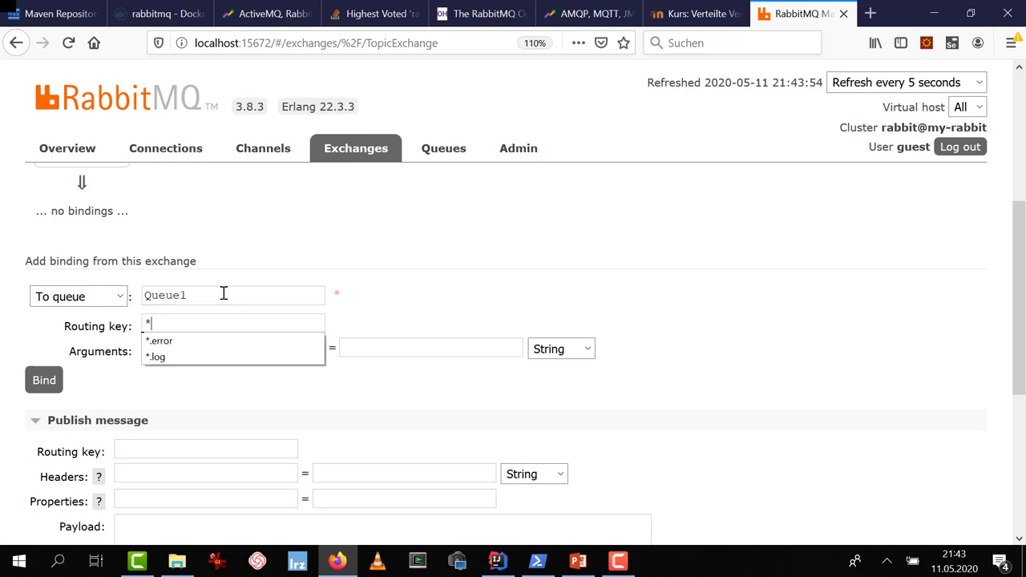
type(".error")
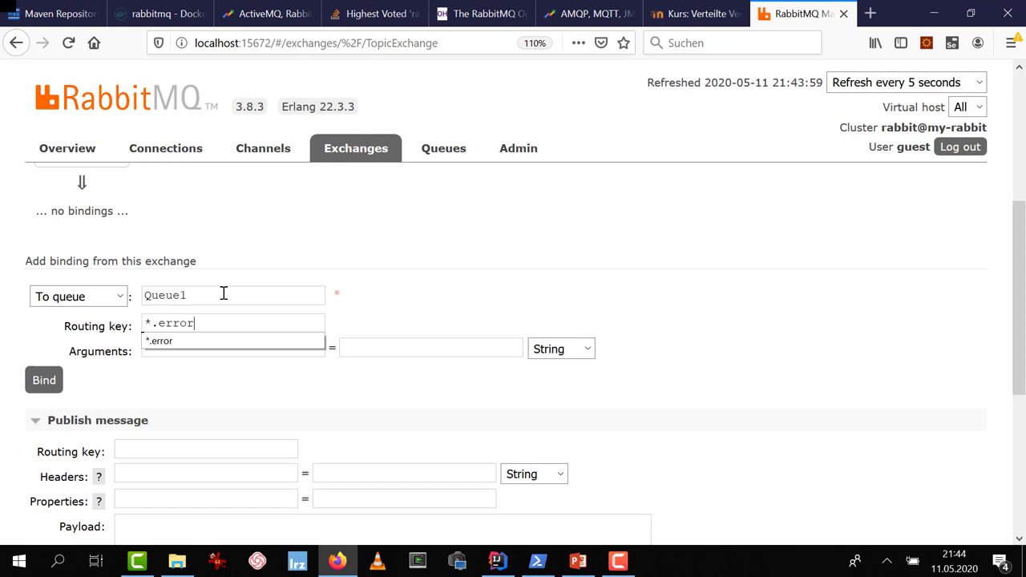
left_click(56, 382)
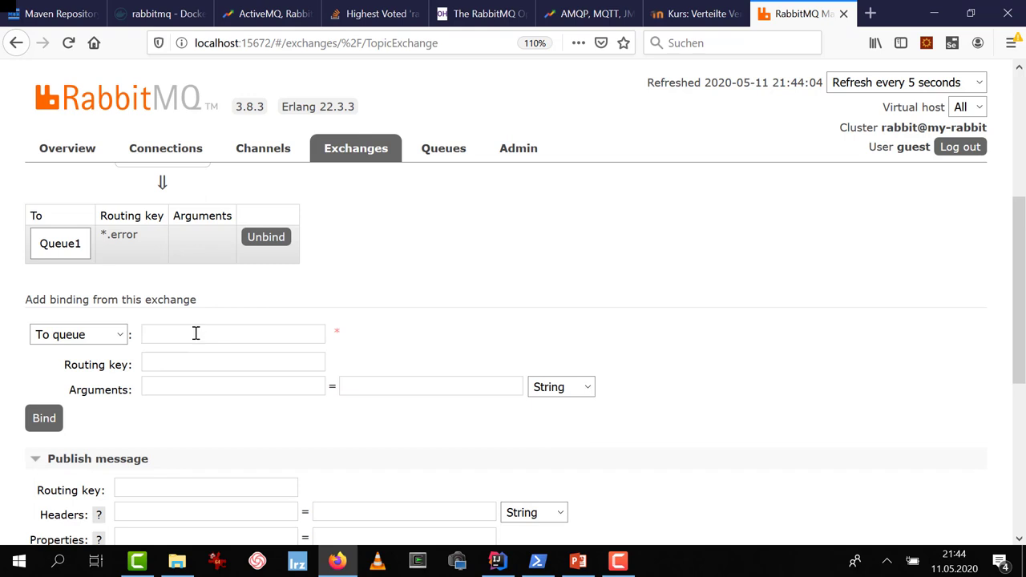
Step: Add a binding from TopicExchange to Queue2 with the routing key *.error
left_click(196, 334)
type("Queue2")
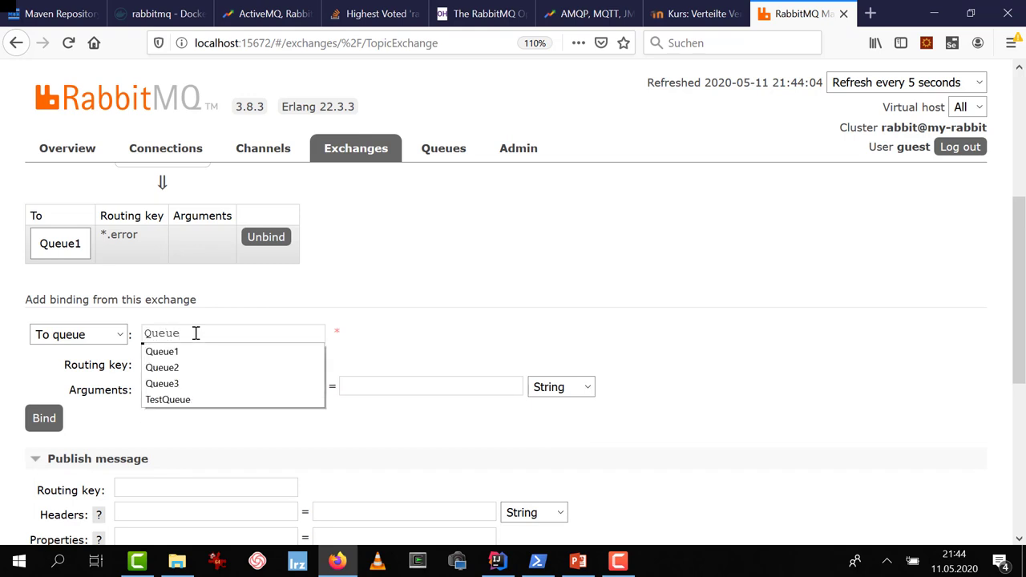
left_click(172, 366)
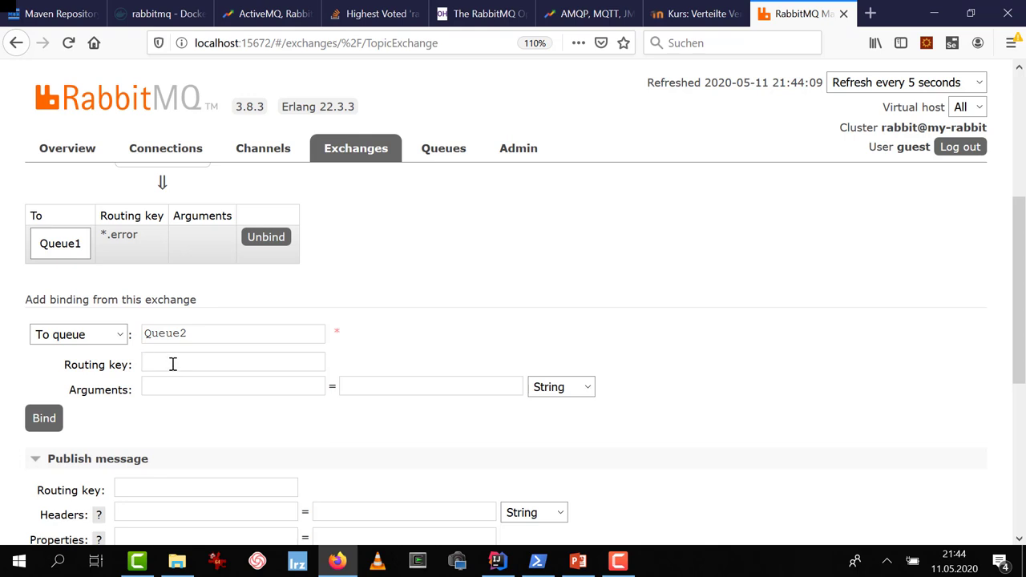
type("*.")
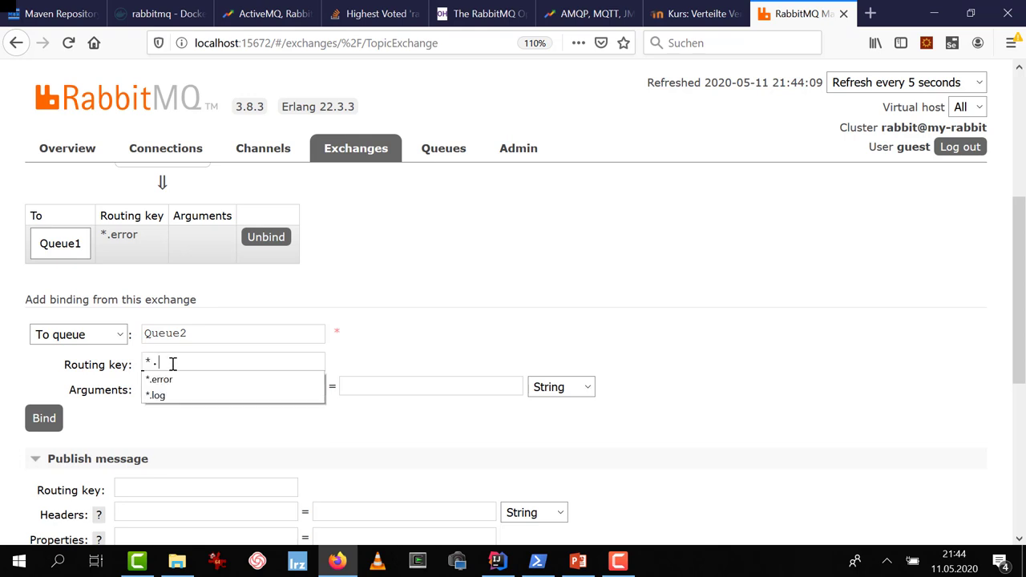
type("error")
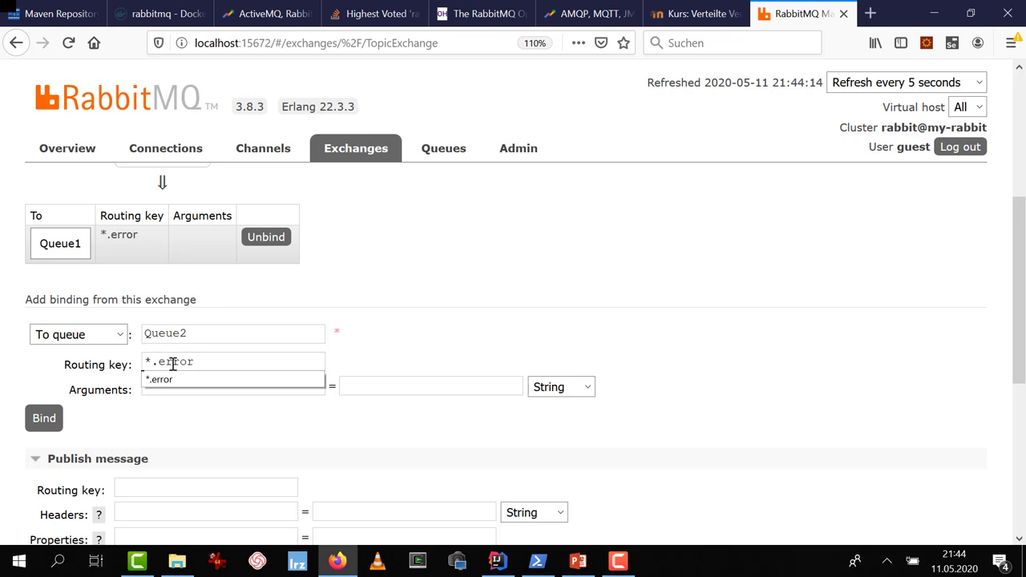
key("Return")
key("Return")
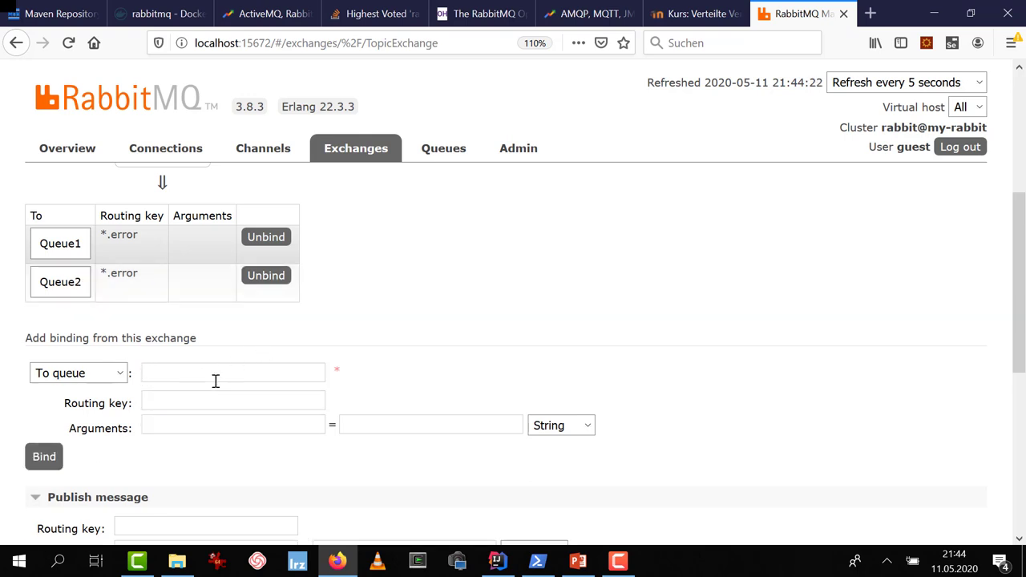
Step: Add a second binding from TopicExchange to Queue2 with the routing key *.warning
type("Que")
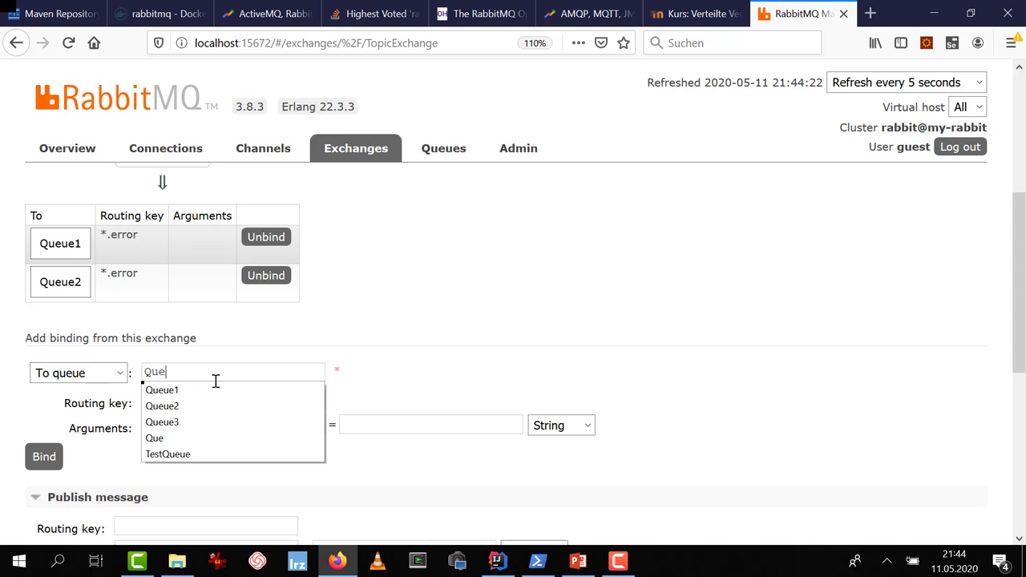
type("ue2")
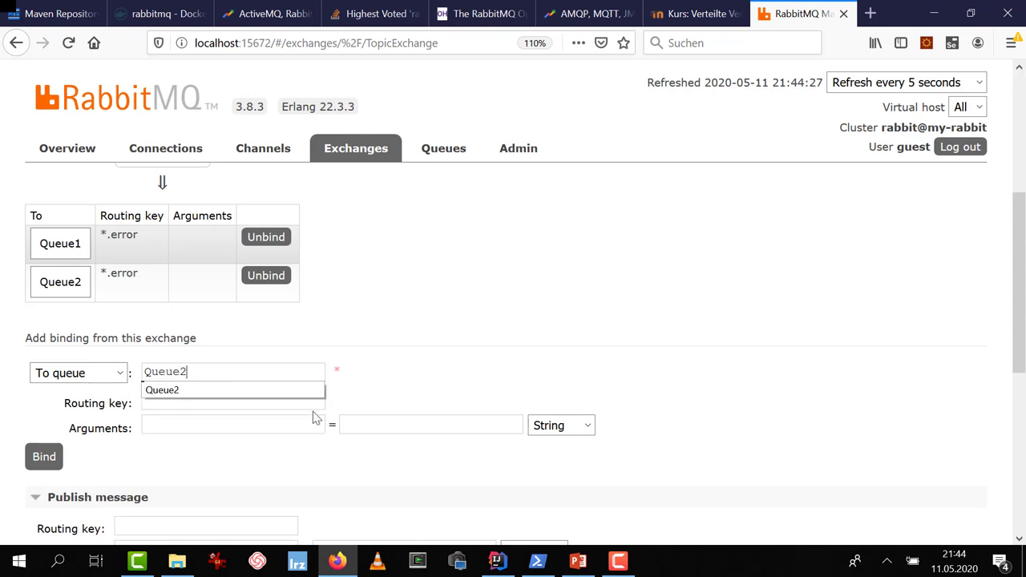
left_click(293, 404)
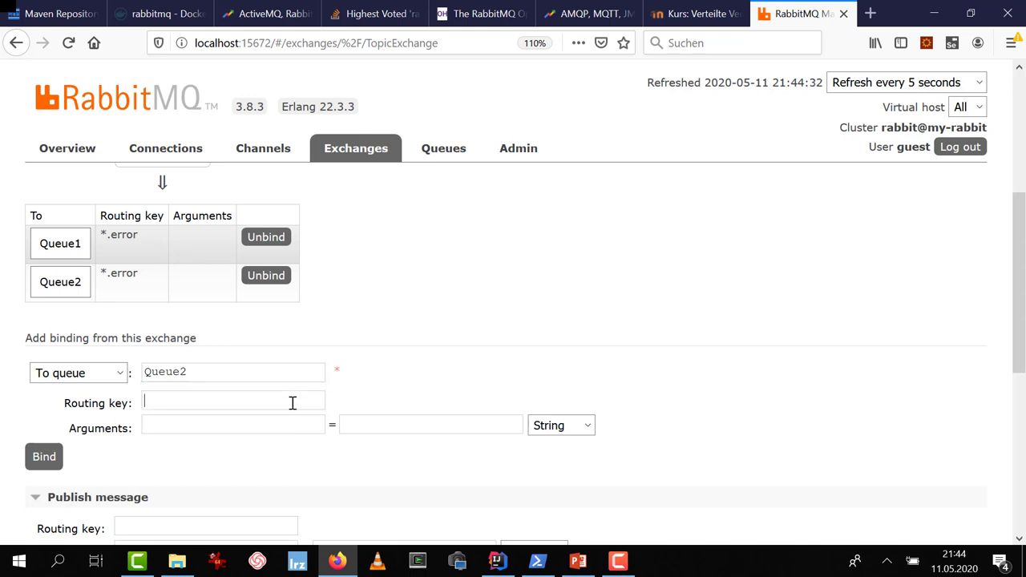
type("*.warning")
left_click(44, 456)
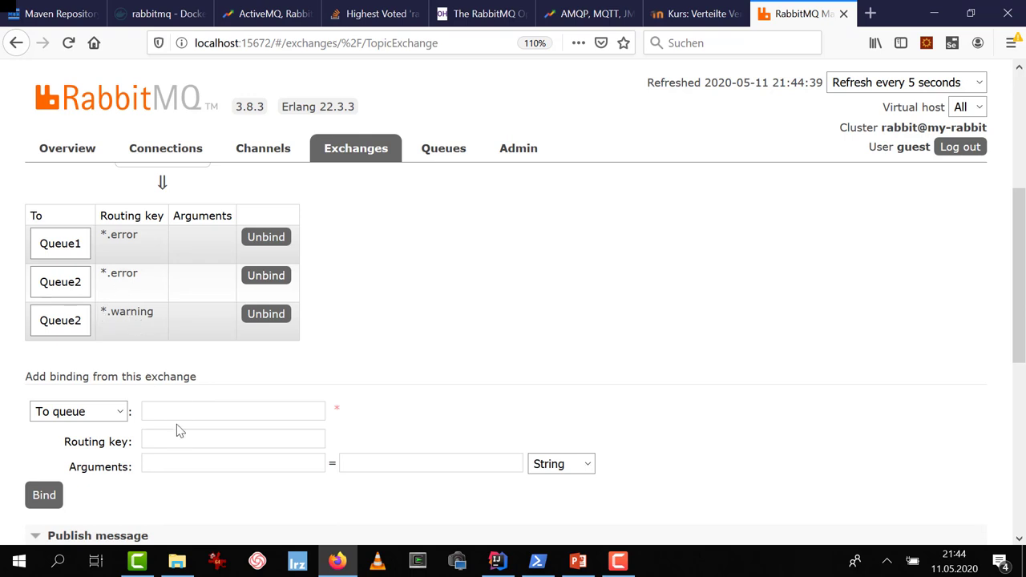
Step: Add a binding from TopicExchange to Queue3 with the routing key *.log
left_click(247, 419)
type("Que")
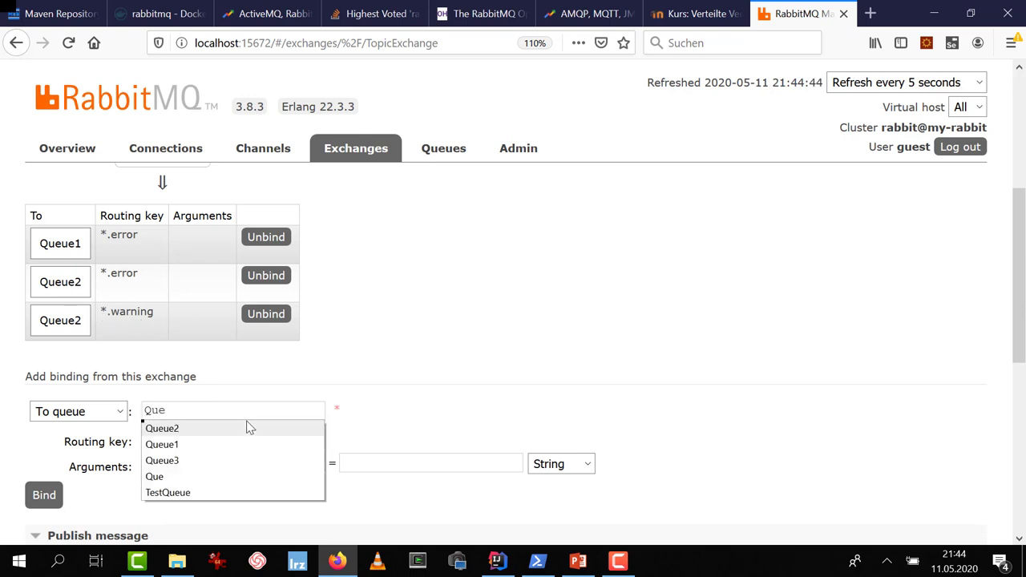
type("ue")
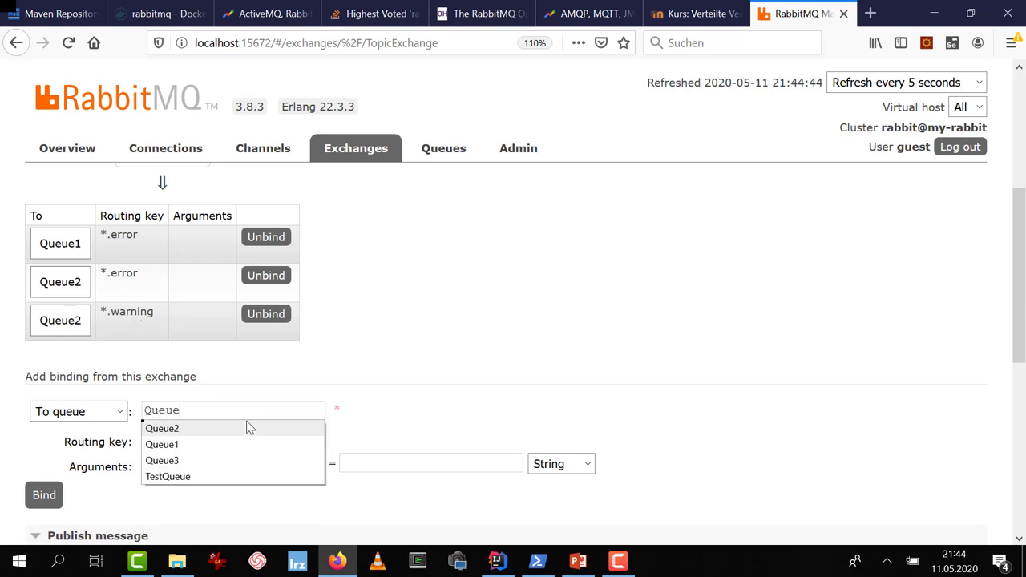
type("3")
left_click(247, 429)
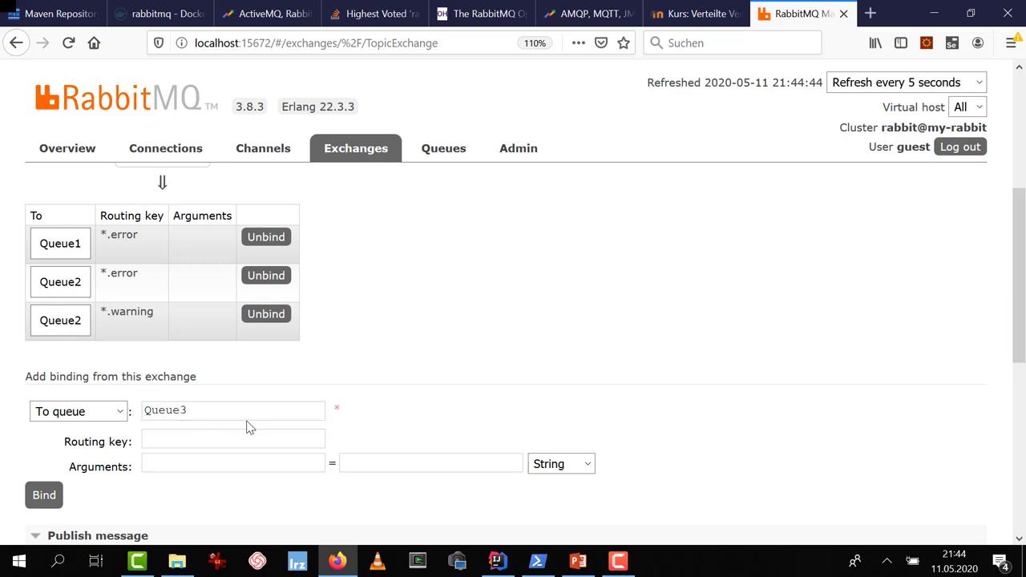
type("*.log")
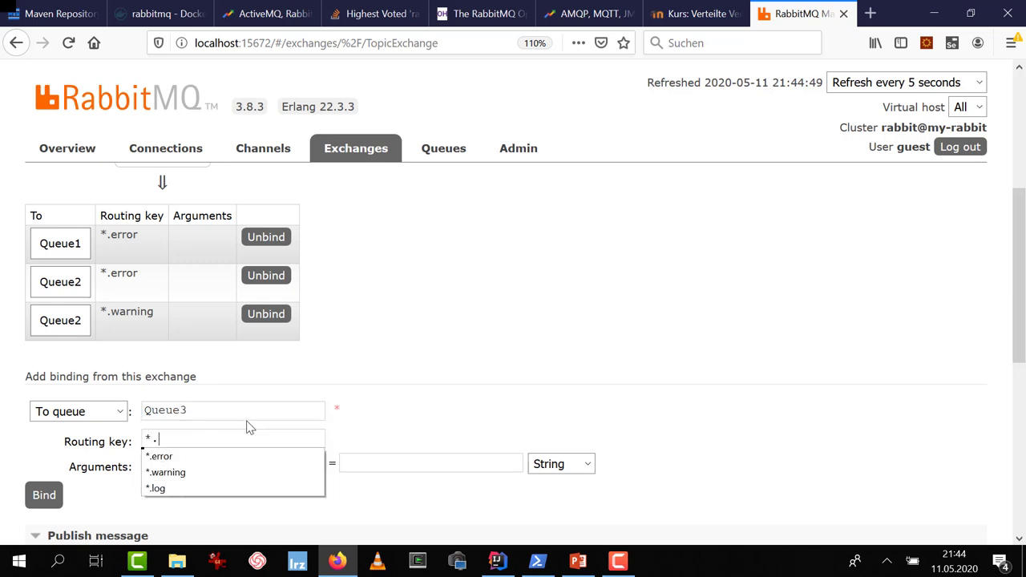
left_click(59, 494)
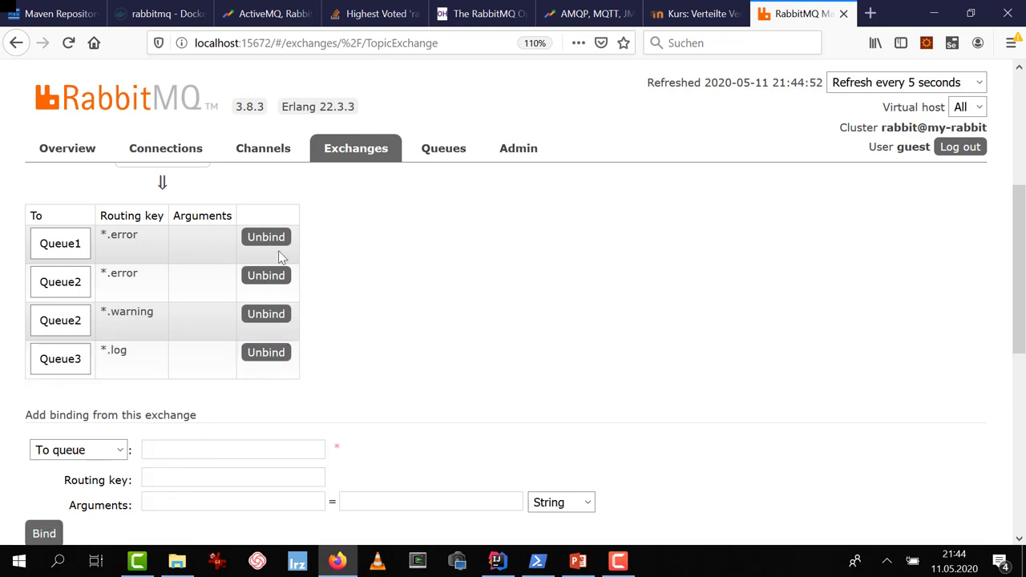
Step: Look through the list of exchanges and reopen TopicExchange to review its queue bindings
left_click(358, 160)
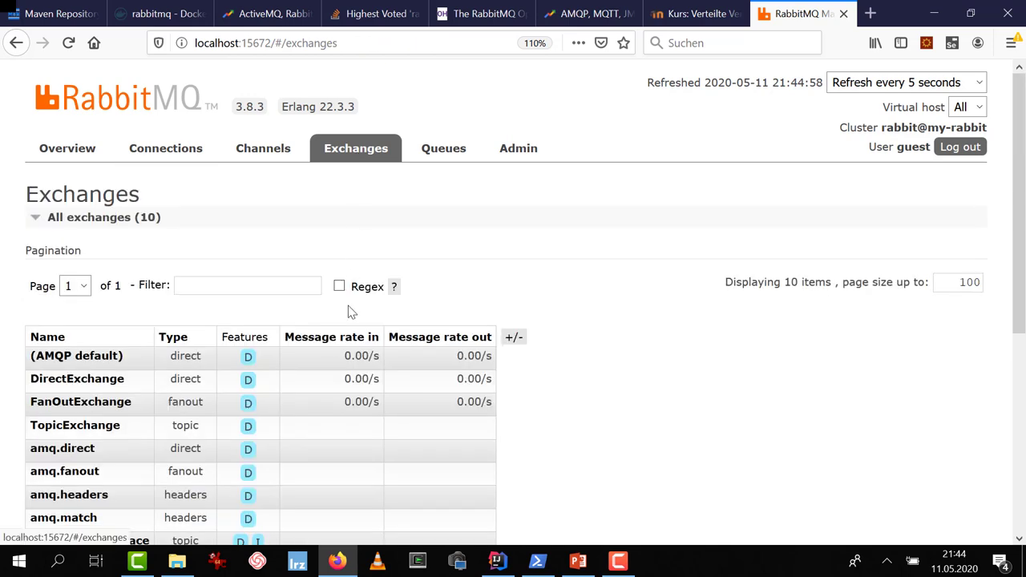
scroll(348, 311, "down", 3)
scroll(348, 311, "down", 2)
scroll(346, 314, "up", 5)
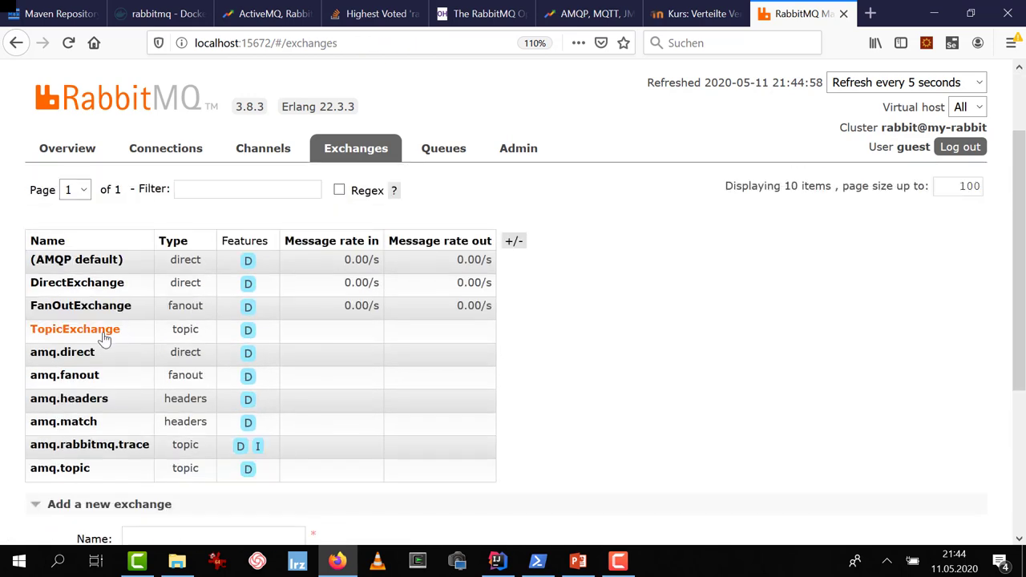
left_click(101, 337)
scroll(315, 342, "down", 10)
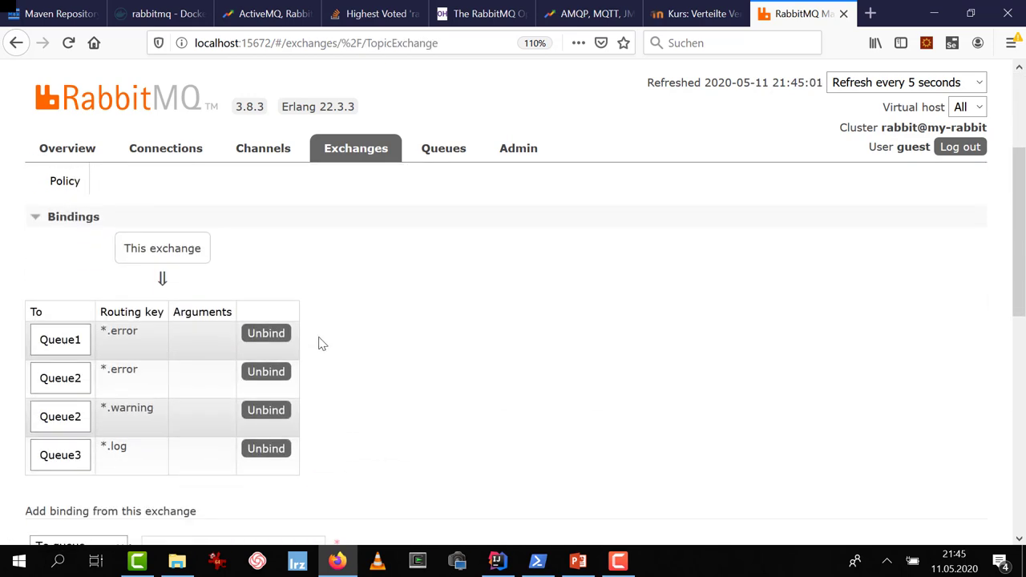
Step: Correct the routing key to a first name followed by ".error" and publish the message with the payload "Ich bin ein Error"
key("BackSpace")
key("BackSpace")
key("BackSpace")
key("BackSpace")
key("BackSpace")
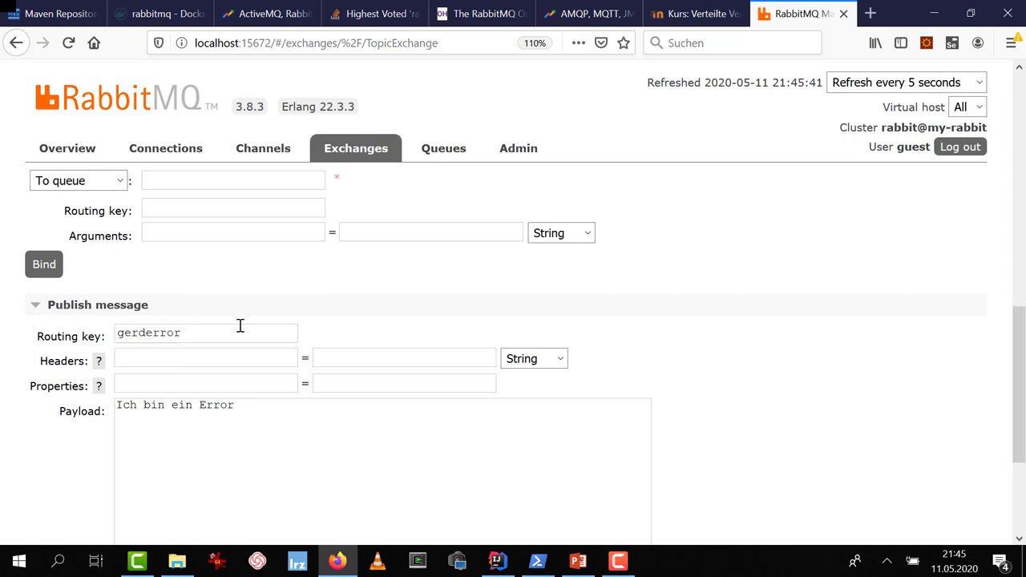
type(".")
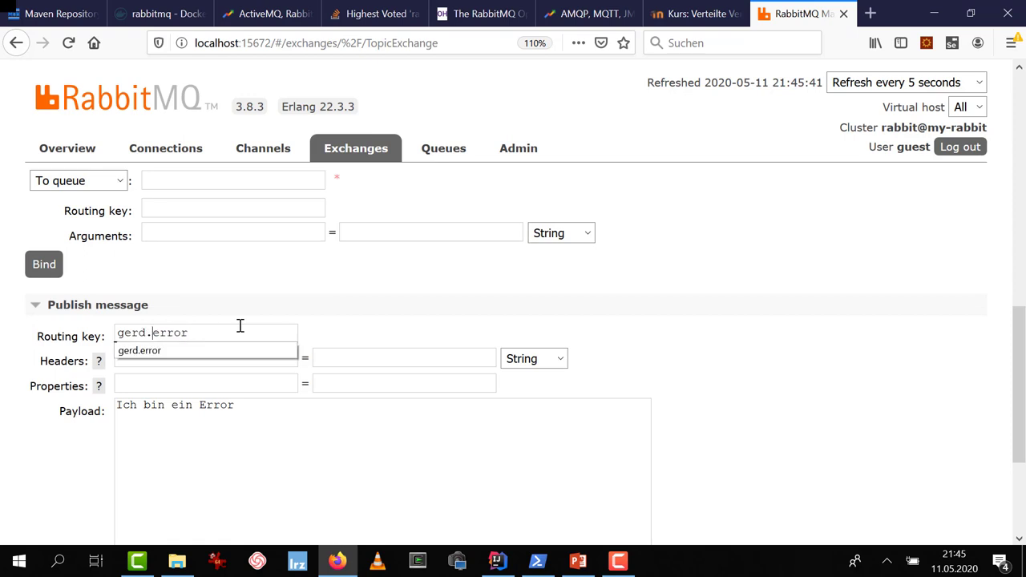
left_click(237, 456)
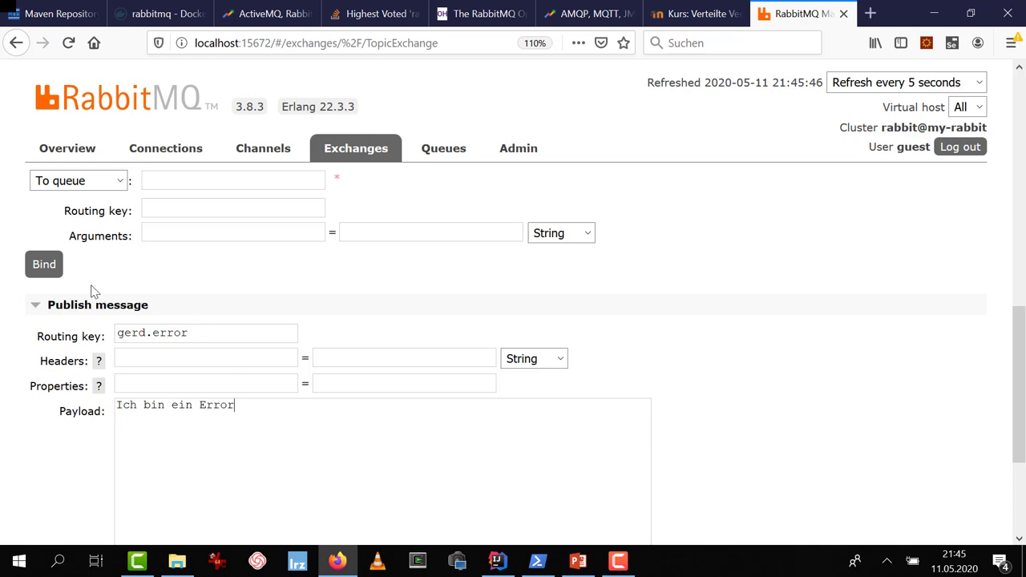
scroll(130, 367, "down", 3)
left_click(101, 415)
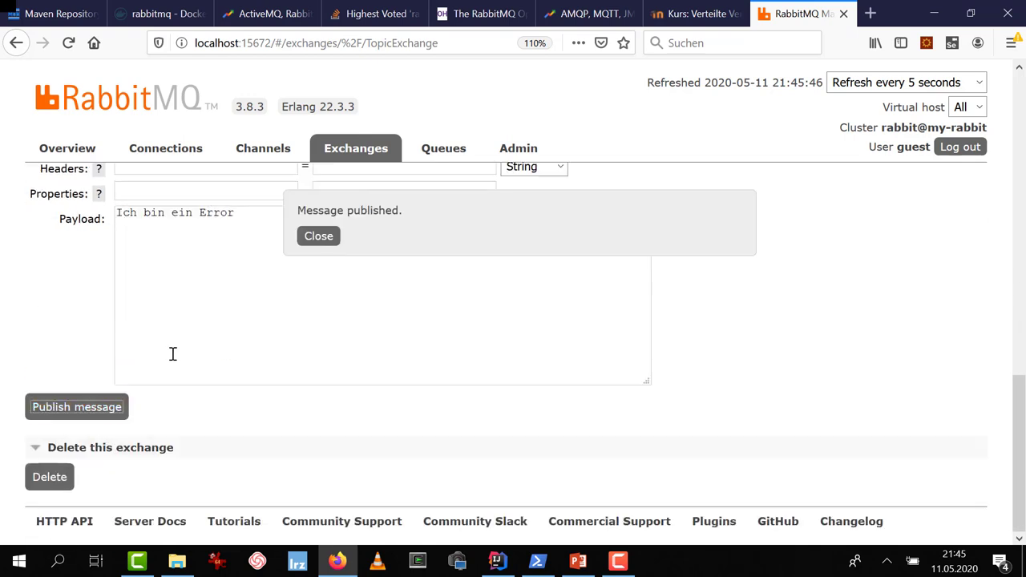
left_click(318, 238)
Step: Change the routing key's ending to "warning" and publish a message with the payload "Ich bin eine Warning" to TopicExchange
scroll(286, 298, "up", 3)
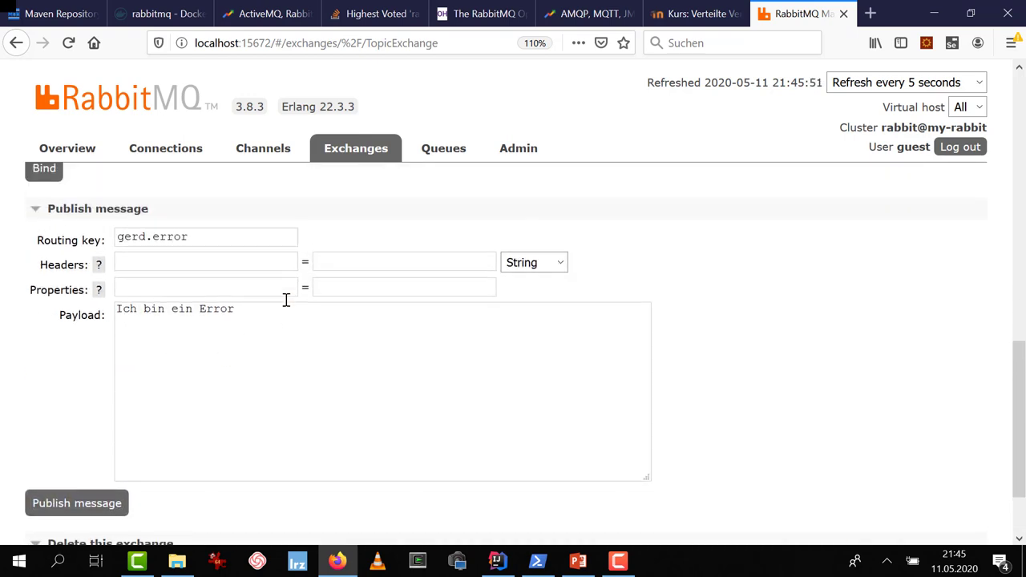
scroll(242, 311, "up", 1)
left_click_drag(190, 334, 154, 334)
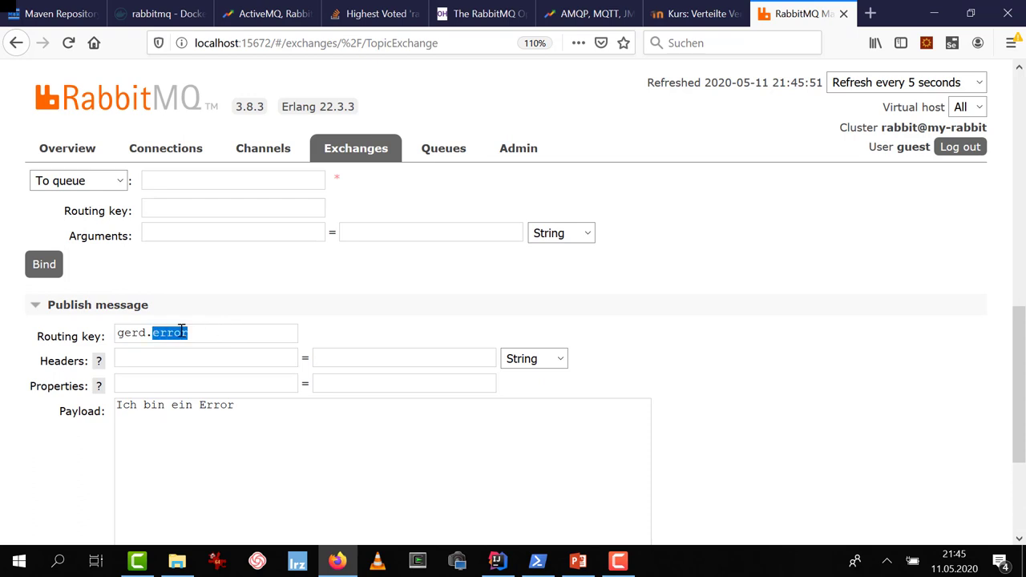
type("wa")
left_click_drag(200, 406, 233, 405)
key("BackSpace")
type("e Warning")
scroll(126, 501, "down", 2)
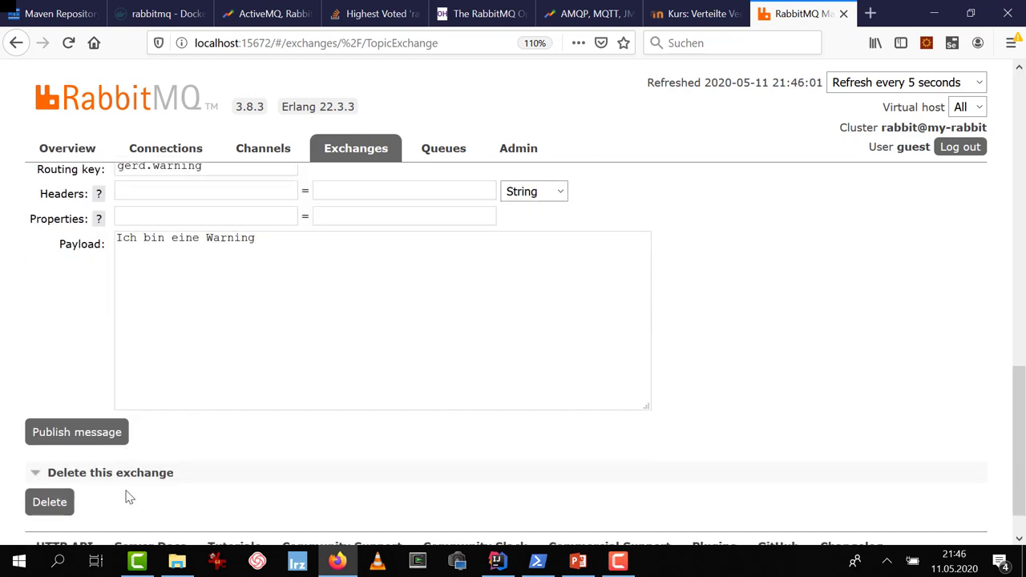
left_click(78, 410)
left_click(336, 241)
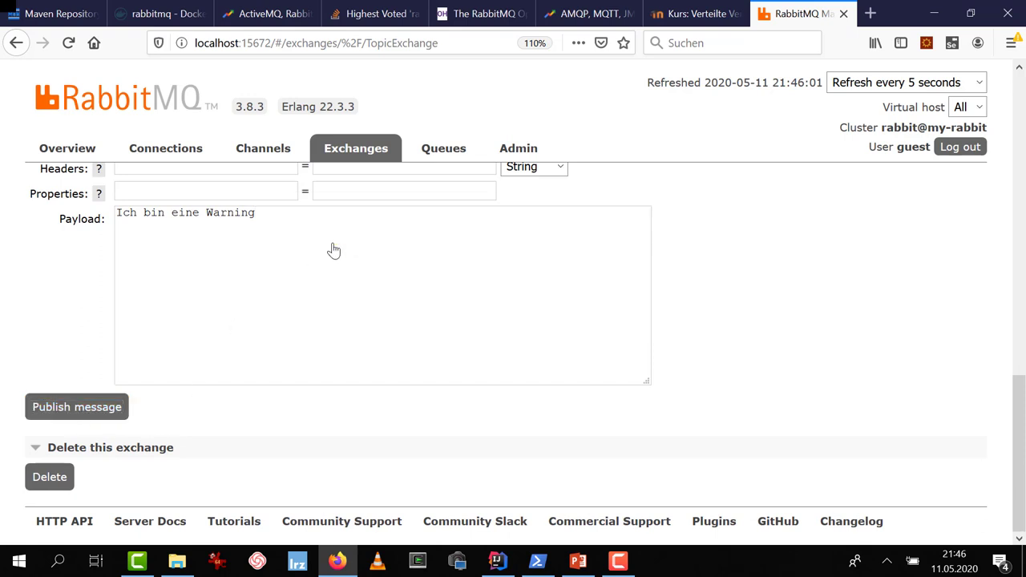
Step: Review the queue bindings of TopicExchange, and open Queue1 from the list of queues
scroll(325, 262, "up", 4)
scroll(325, 268, "up", 3)
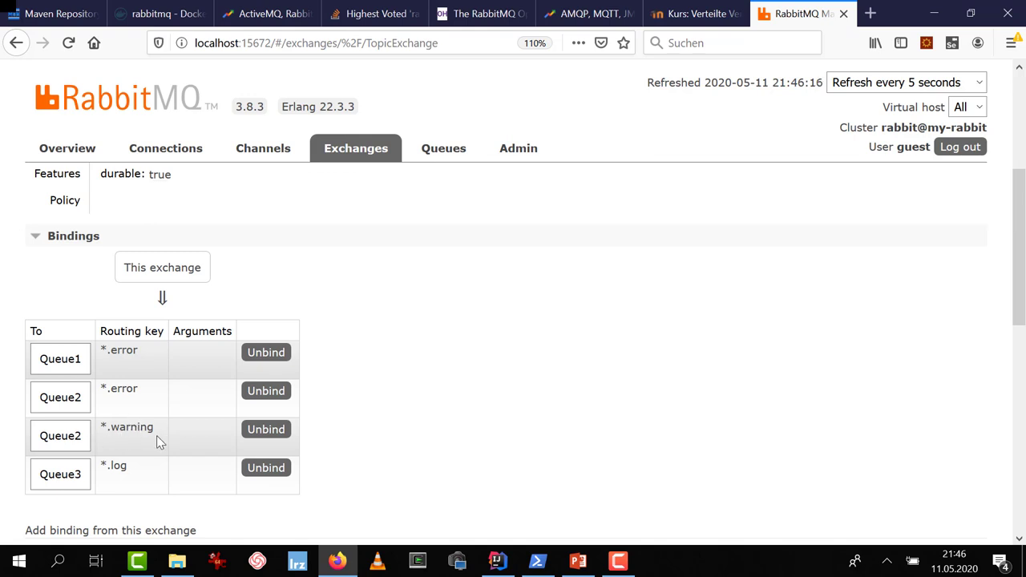
left_click(429, 153)
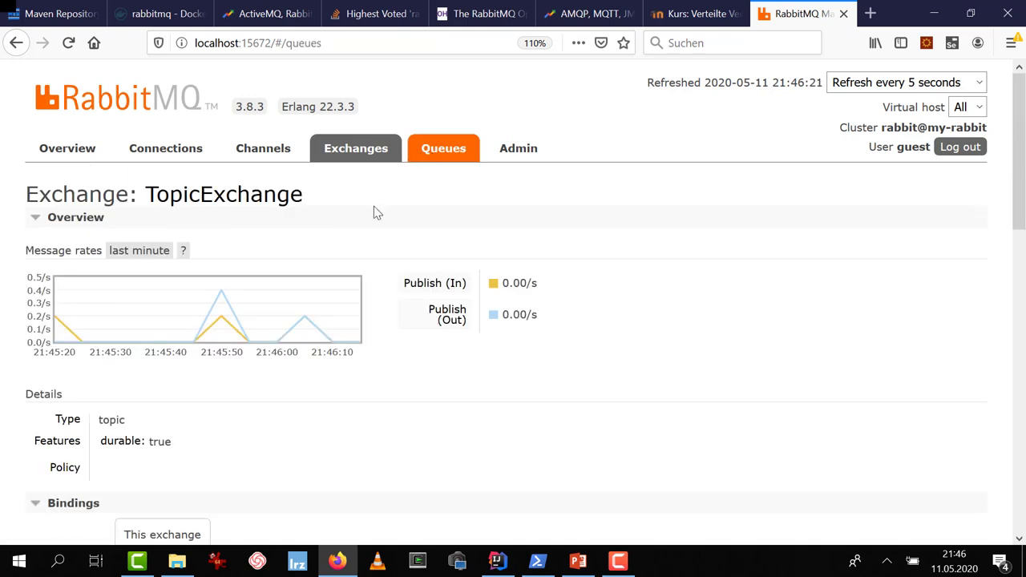
left_click(69, 425)
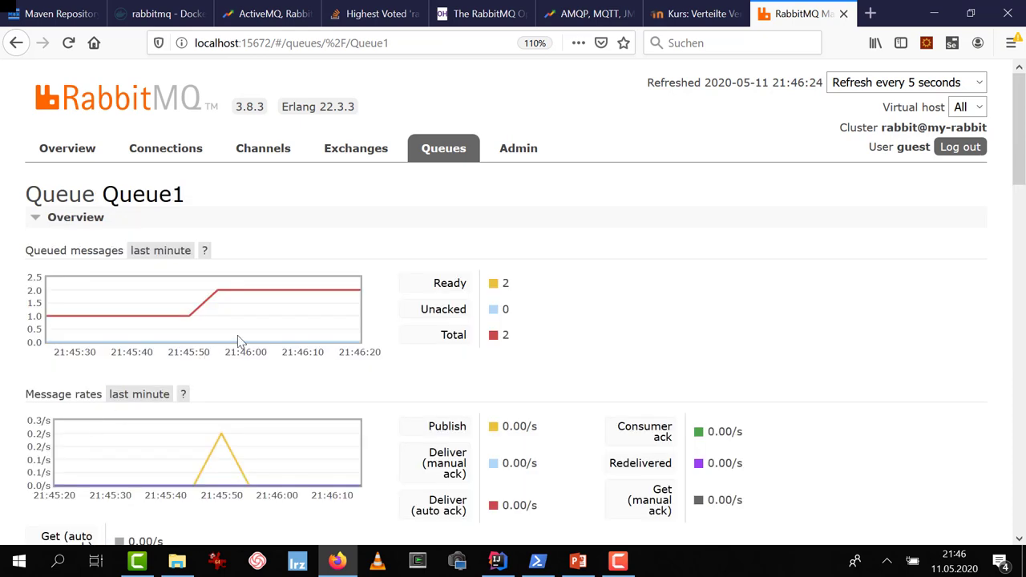
Step: Get up to 10 messages from Queue1 with requeueing kept on, and read their routing keys and payloads
scroll(236, 342, "down", 6)
scroll(238, 341, "down", 8)
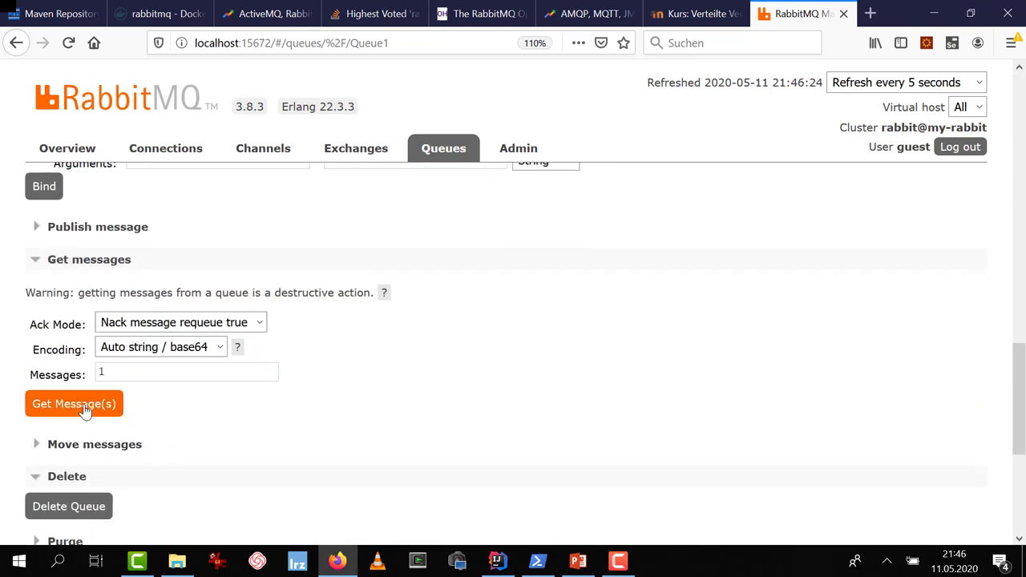
left_click(84, 374)
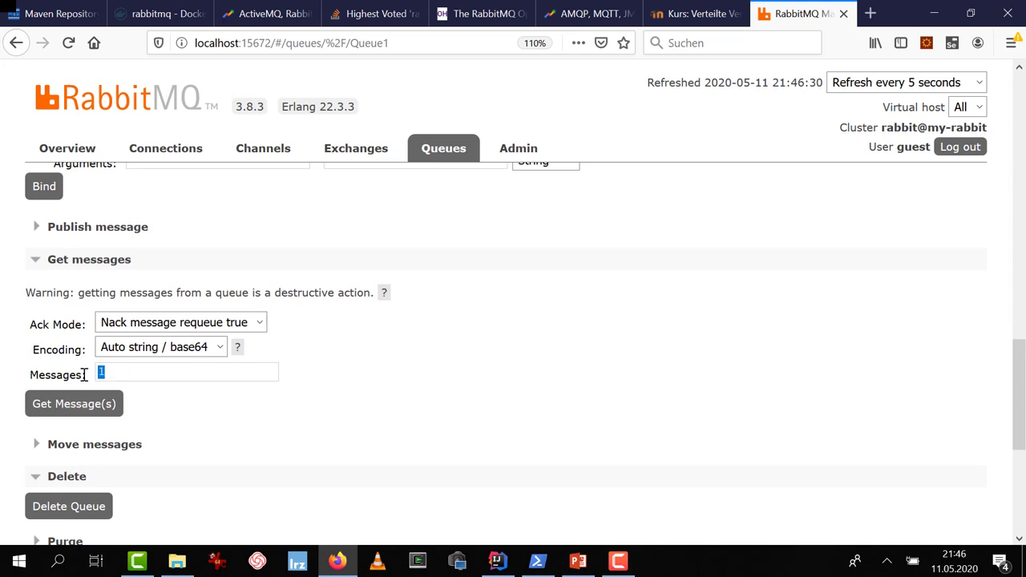
left_click(72, 409)
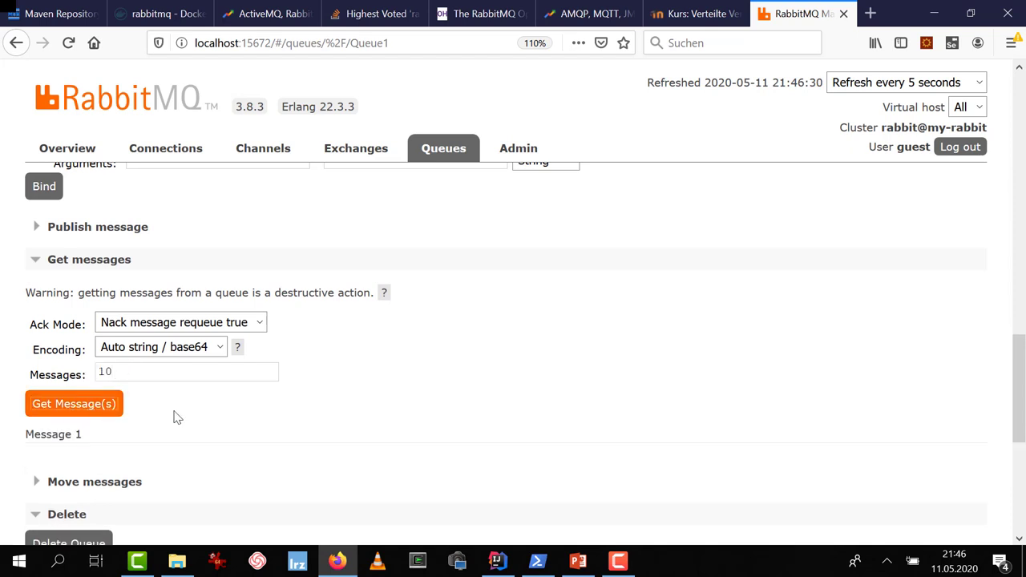
scroll(328, 420, "down", 3)
scroll(328, 419, "down", 3)
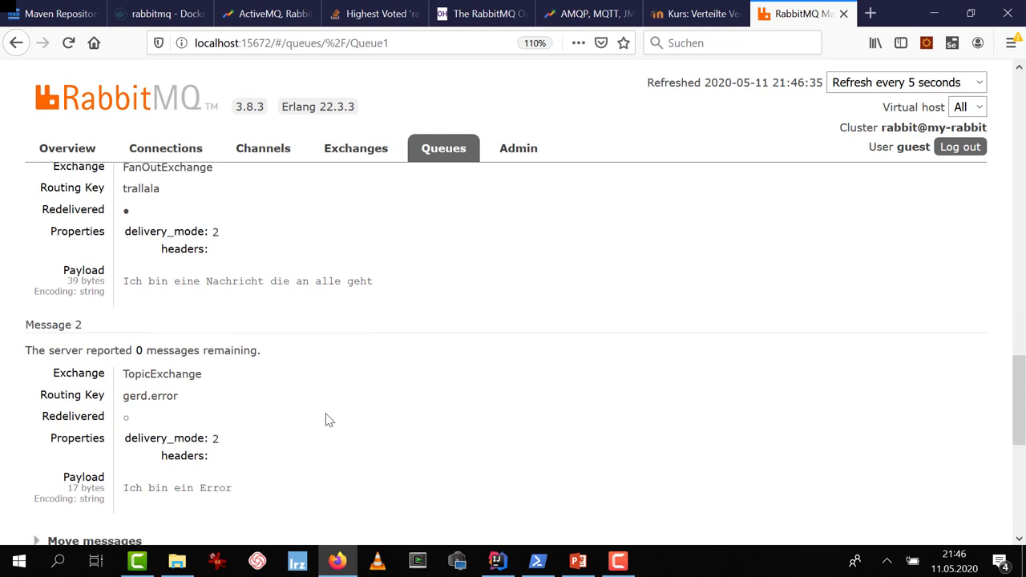
scroll(302, 310, "up", 3)
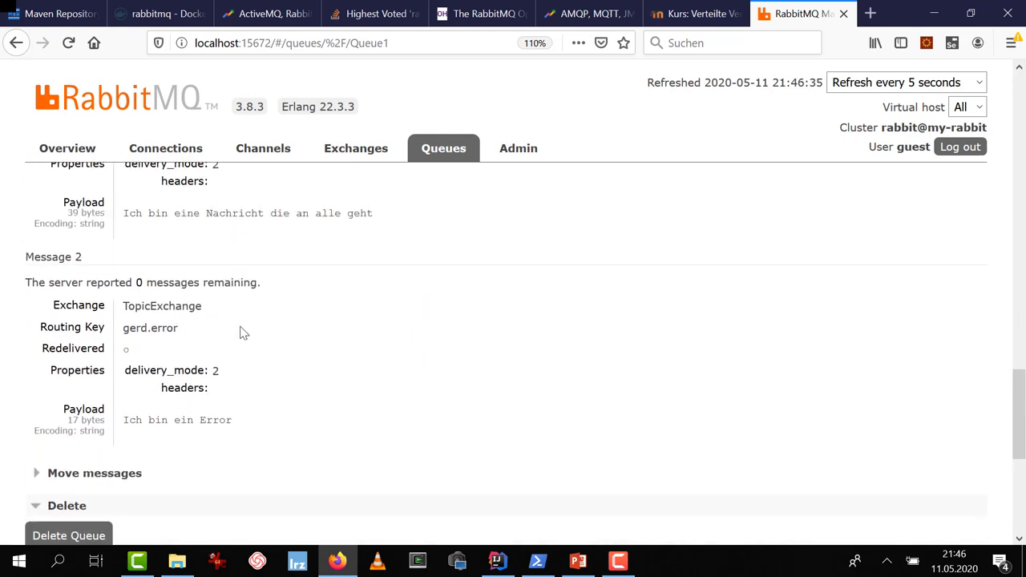
scroll(257, 329, "up", 3)
scroll(257, 329, "up", 10)
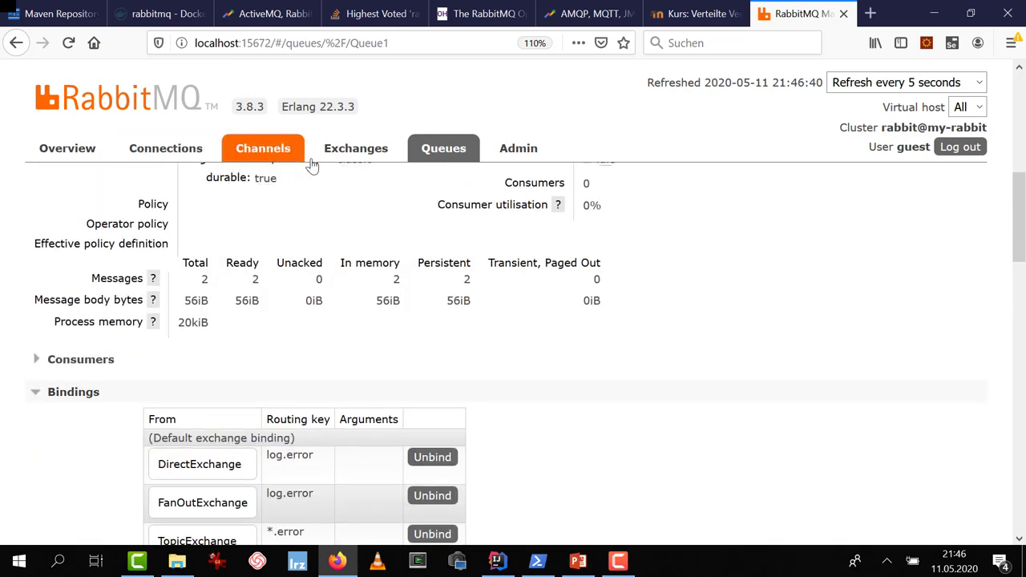
Step: Open Queue2 and get up to 10 of its messages with requeueing kept on
left_click(433, 154)
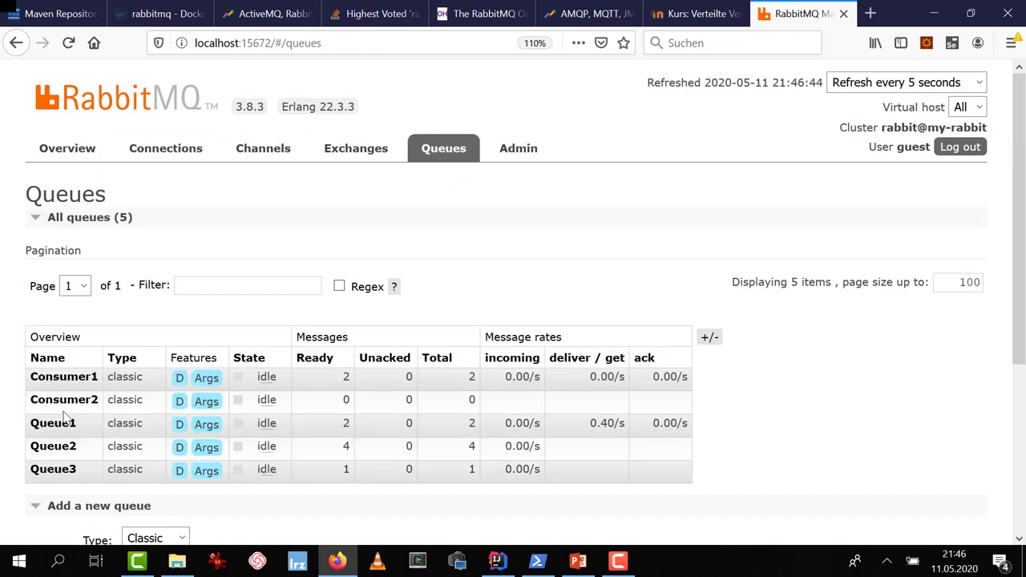
left_click(53, 446)
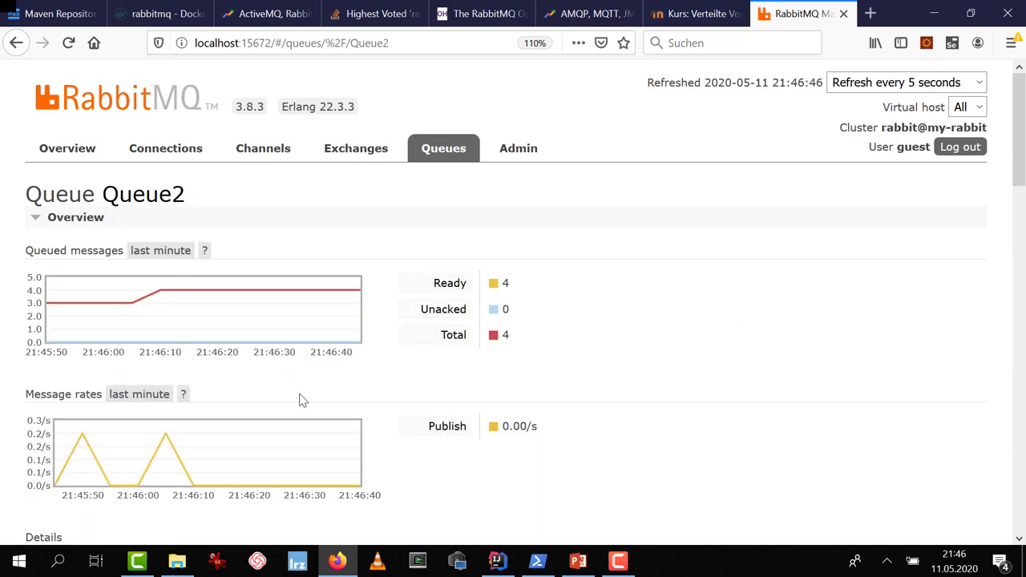
scroll(303, 399, "down", 10)
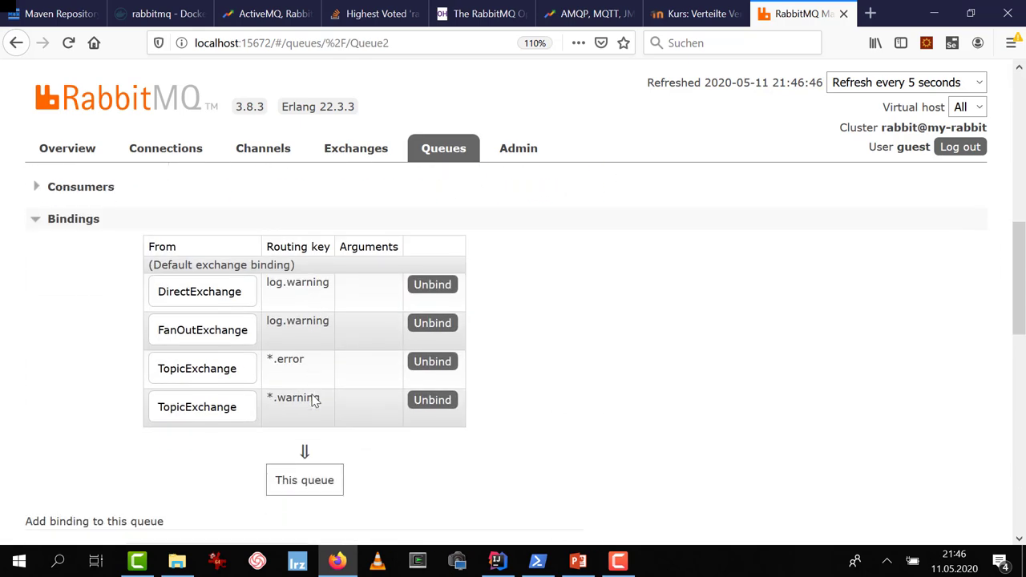
scroll(313, 393, "down", 6)
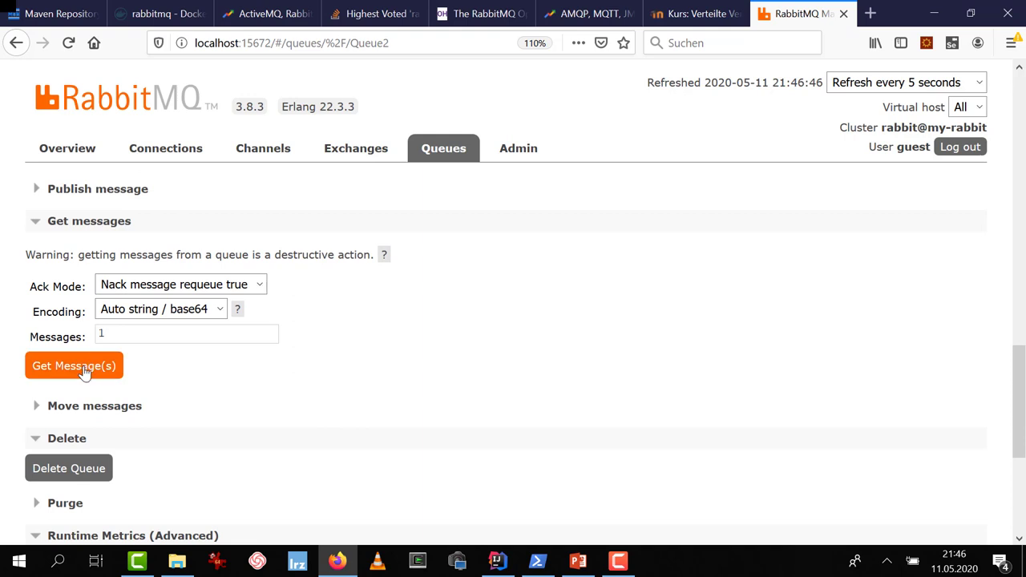
left_click_drag(109, 335, 53, 339)
type("10")
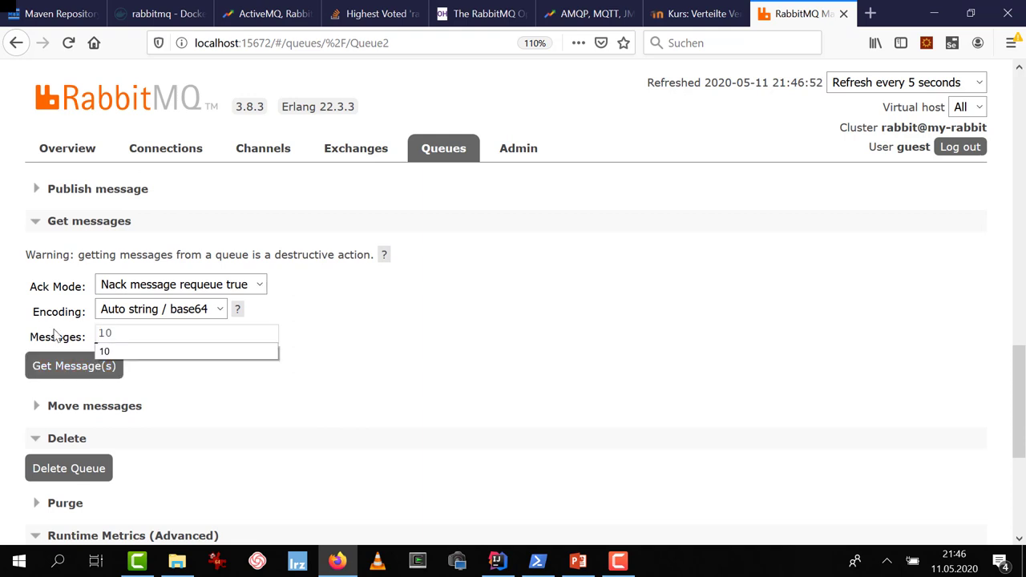
left_click(80, 367)
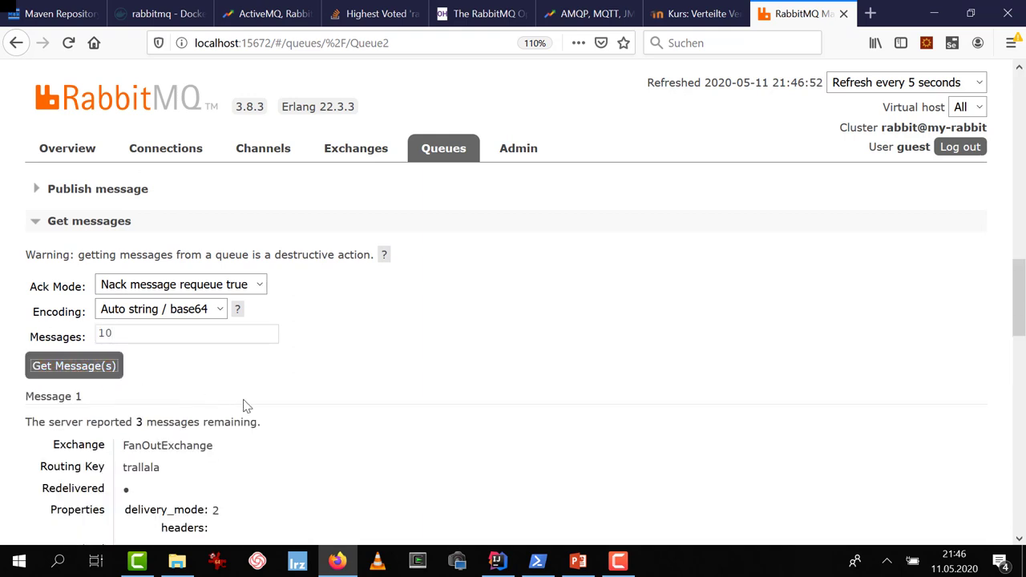
Step: Read through the messages retrieved from Queue2, checking each one's exchange, routing key and payload
scroll(245, 404, "down", 4)
scroll(246, 406, "down", 4)
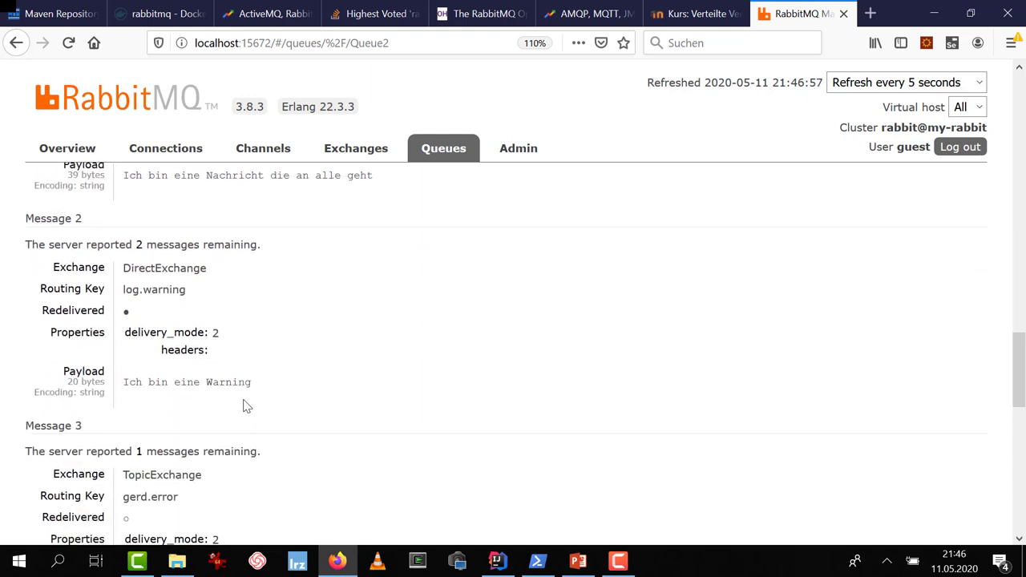
scroll(246, 407, "down", 4)
scroll(245, 406, "down", 3)
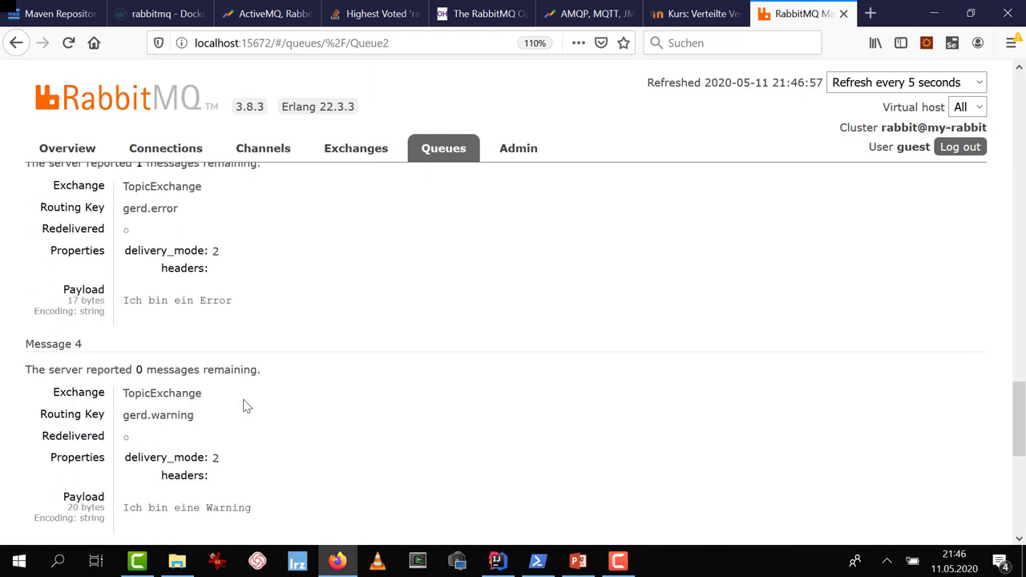
scroll(201, 311, "up", 2)
scroll(190, 334, "down", 4)
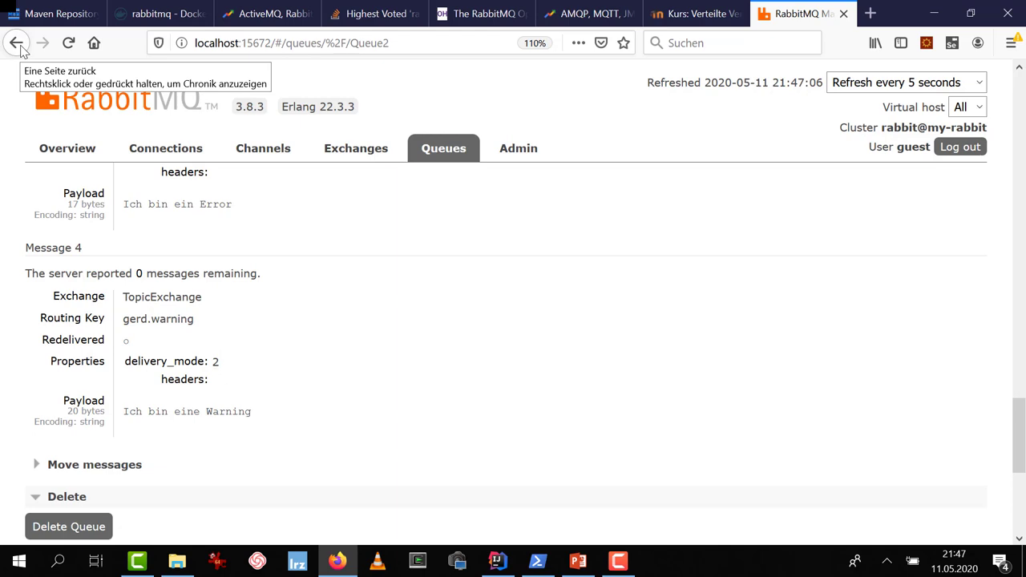
Step: Open Queue3 and get 1 message from it with requeueing kept on
left_click(444, 148)
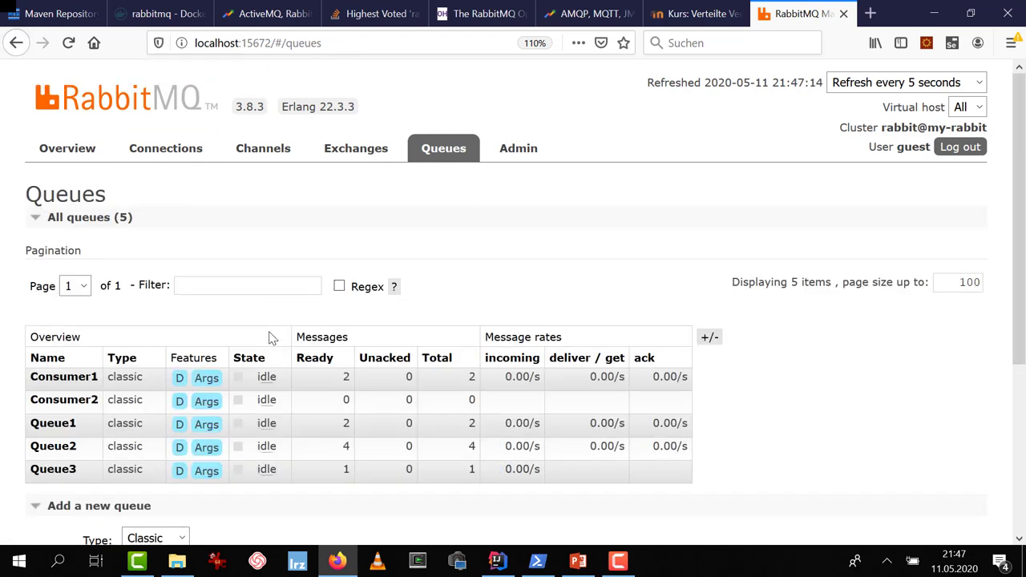
scroll(79, 385, "down", 2)
left_click(64, 376)
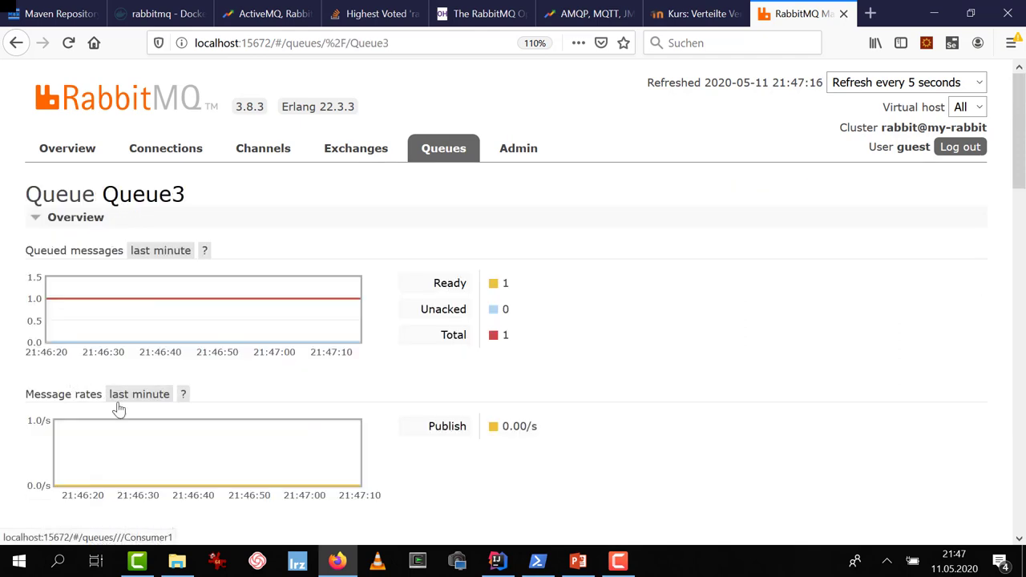
scroll(465, 293, "down", 7)
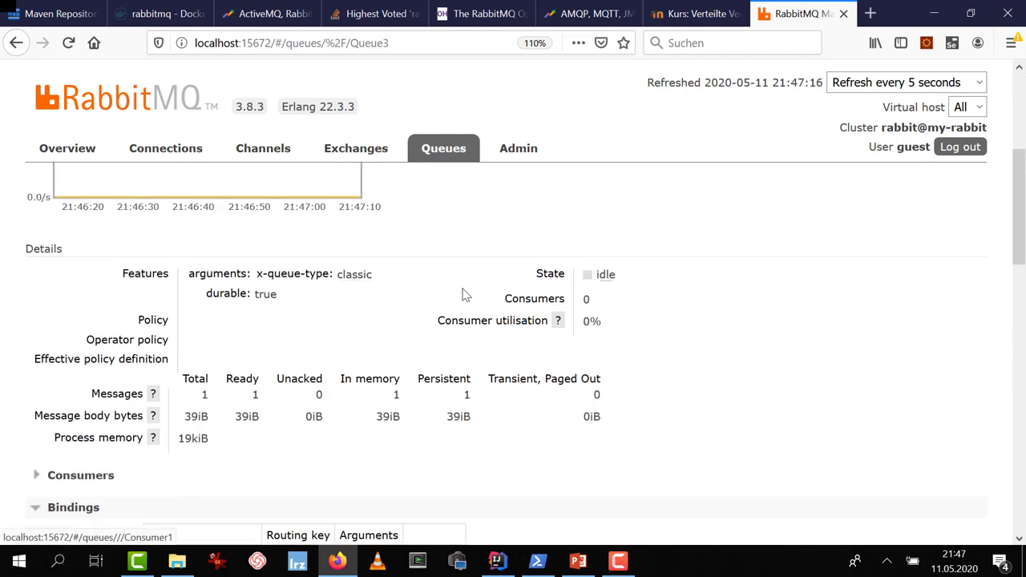
scroll(461, 295, "down", 5)
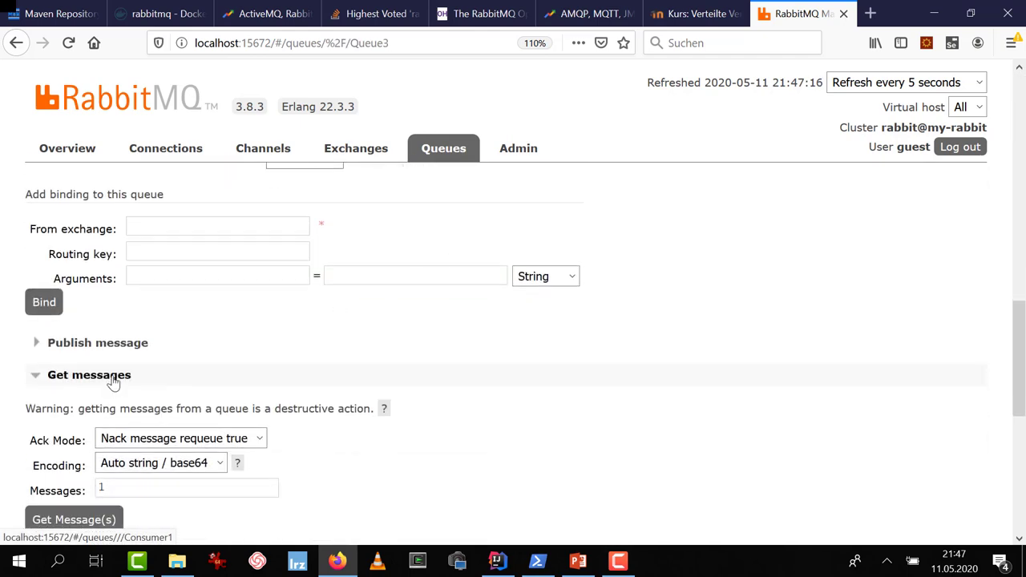
left_click(113, 381)
left_click(112, 377)
scroll(113, 423, "down", 5)
left_click(90, 241)
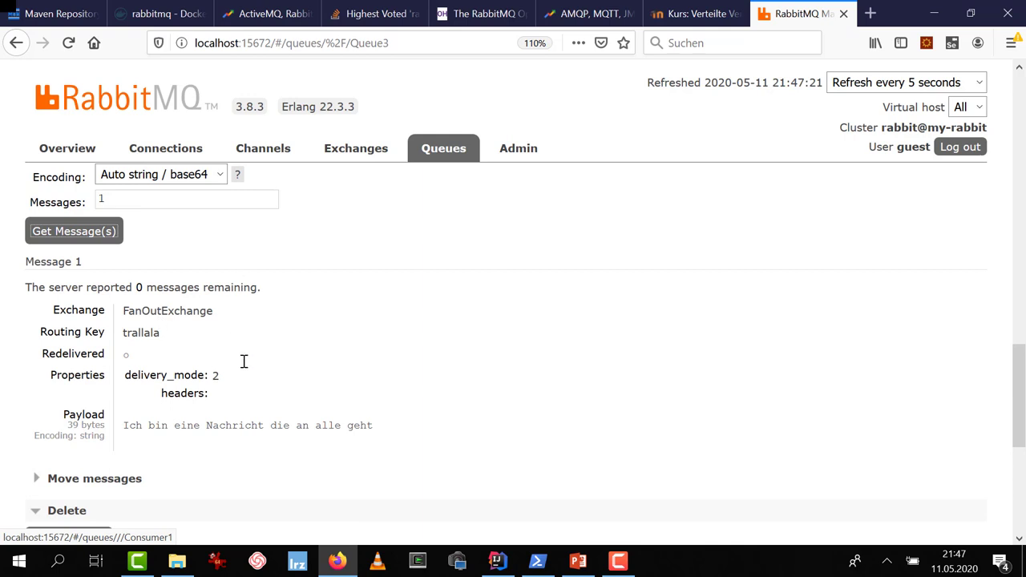
Step: Set the number of messages to 10, retrieve from Queue3 again and check the message's payload
scroll(244, 365, "down", 4)
scroll(243, 366, "up", 4)
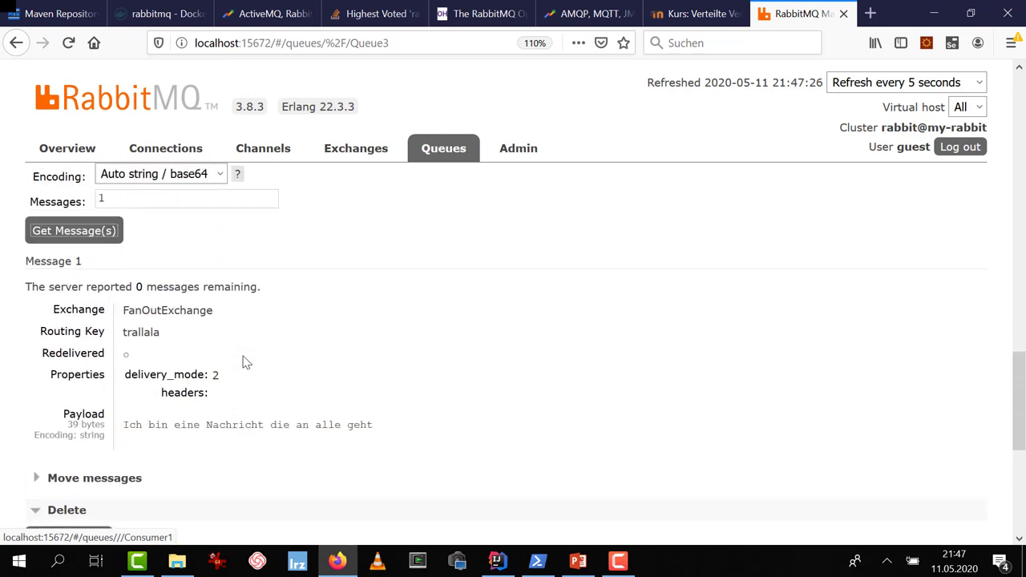
left_click_drag(116, 197, 94, 202)
type("0")
left_click(29, 238)
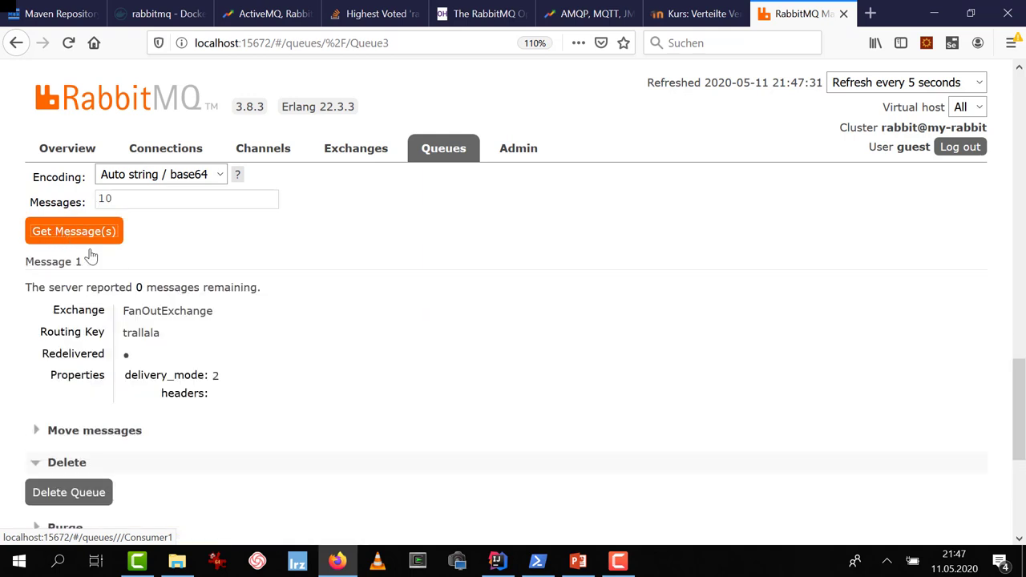
scroll(251, 384, "down", 2)
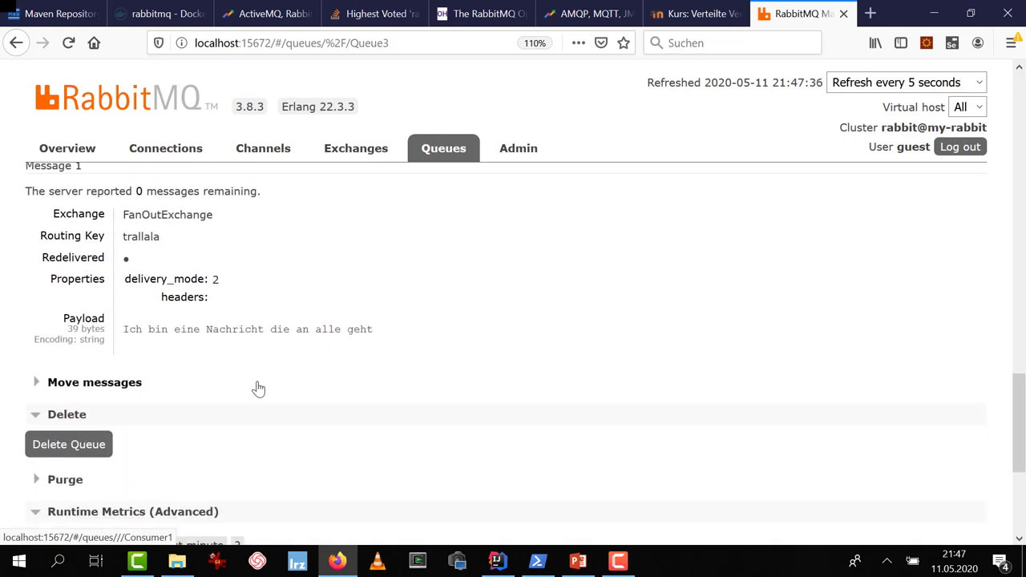
Step: Switch to the PowerPoint presentation 09_MessagingAMQP.ppt and start the slide show at slide 31, "Umsetzung: Multicasting"
left_click(577, 562)
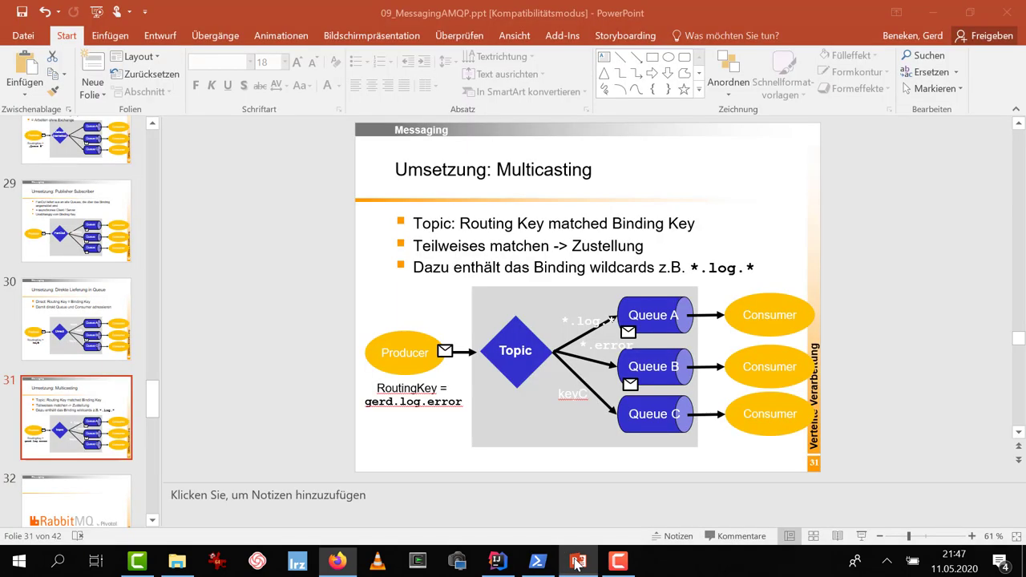
left_click(862, 536)
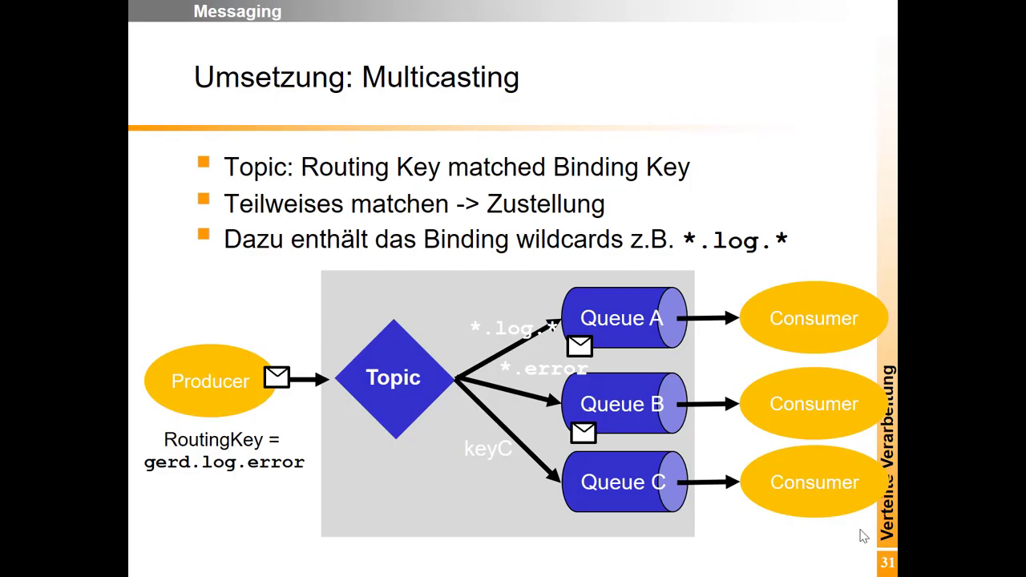